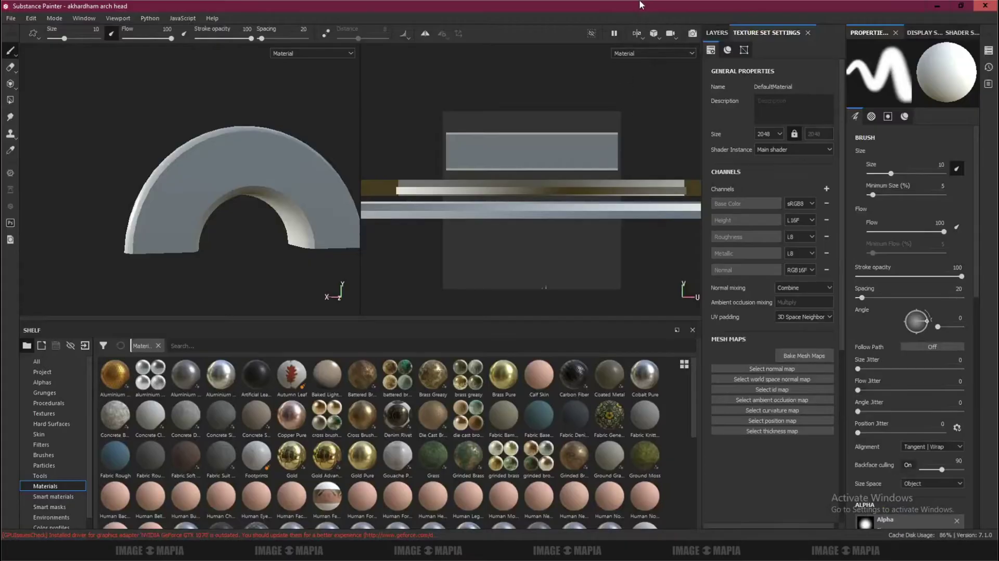
In the Layers list, delete the lone default layer from the arch's stack.
click(718, 33)
right_click(722, 75)
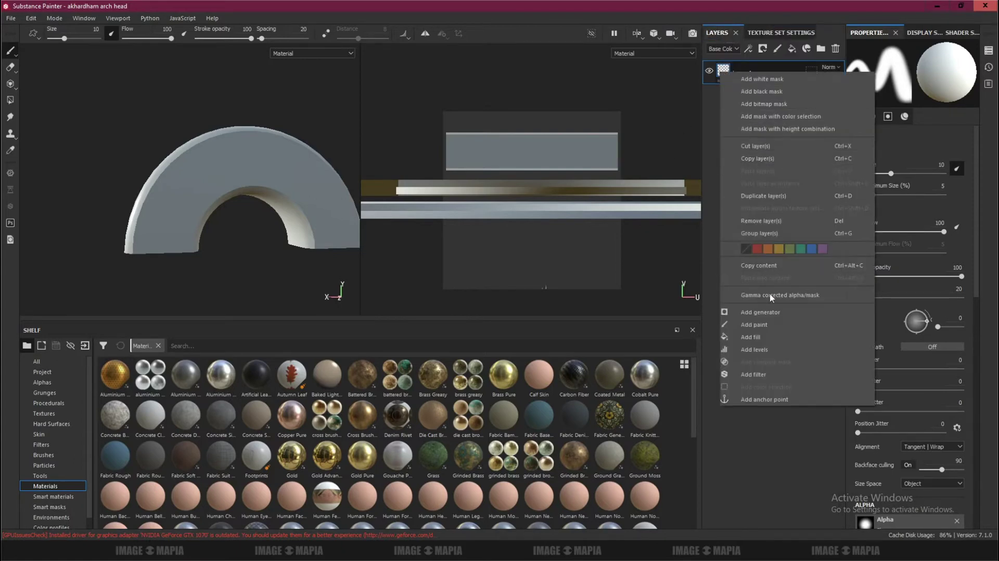
right_click(735, 67)
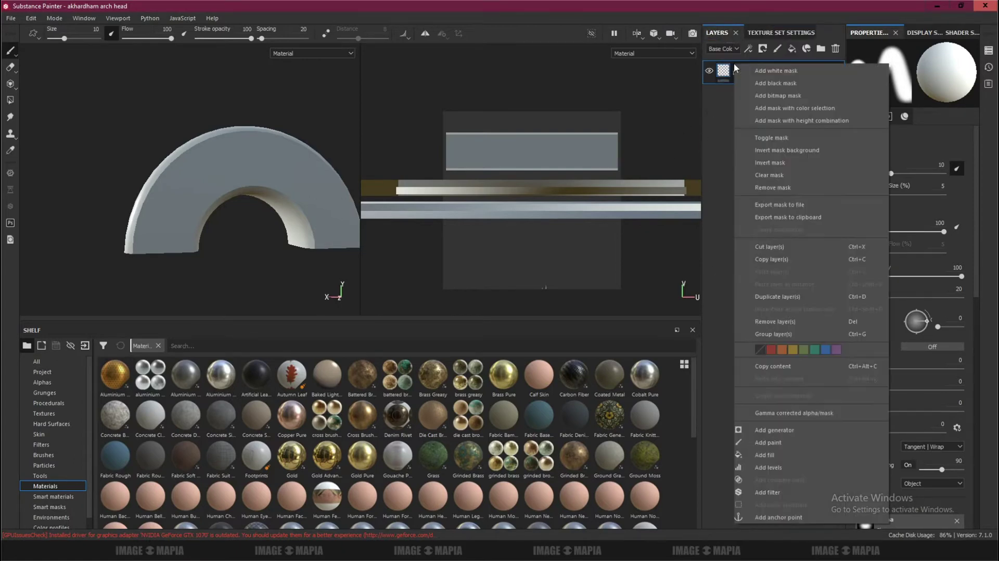
click(783, 189)
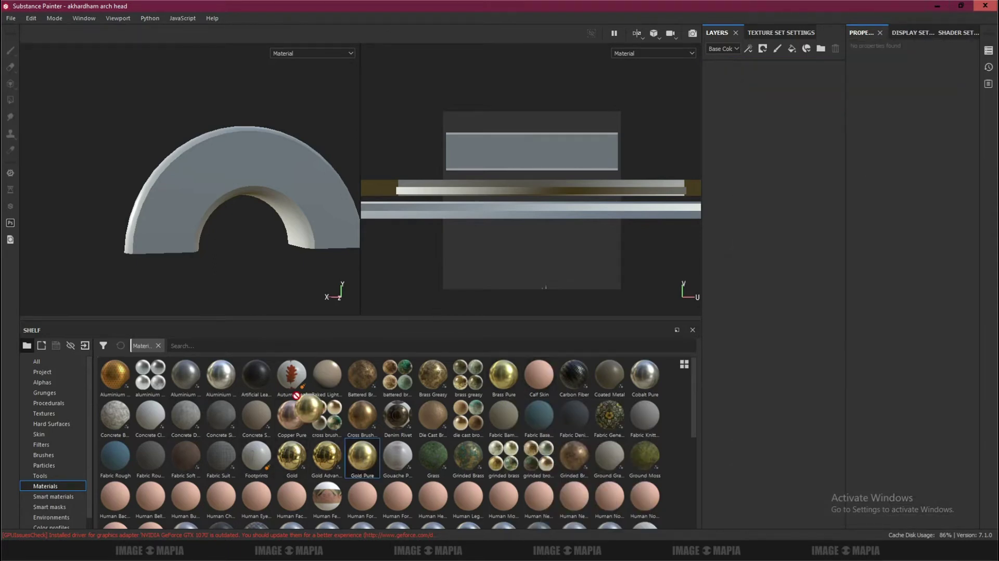
Apply Gold Pure to the arch with base colour 0.96, a black mask, height 1 and lower roughness.
drag(231, 197, 252, 175)
click(910, 301)
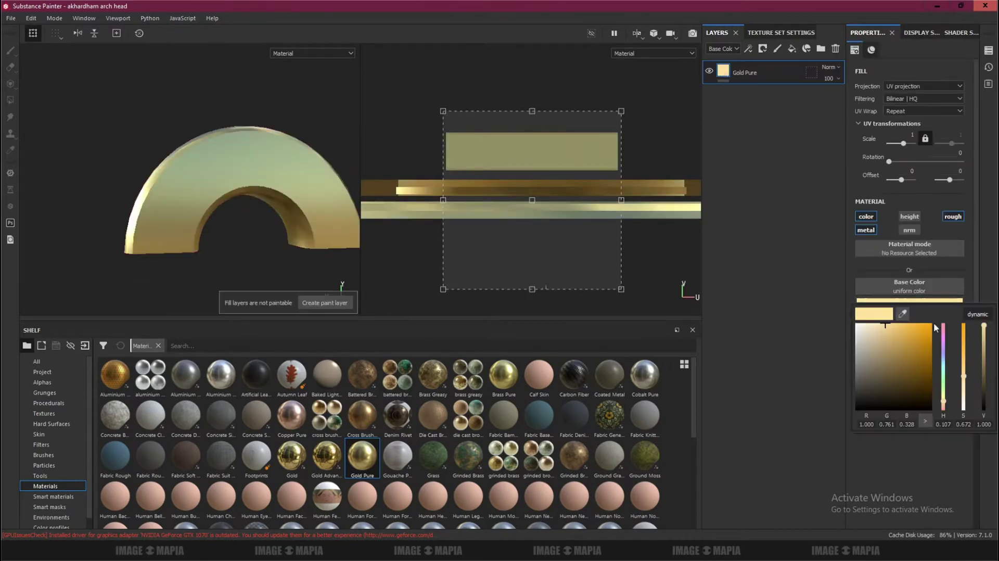
text(0.96)
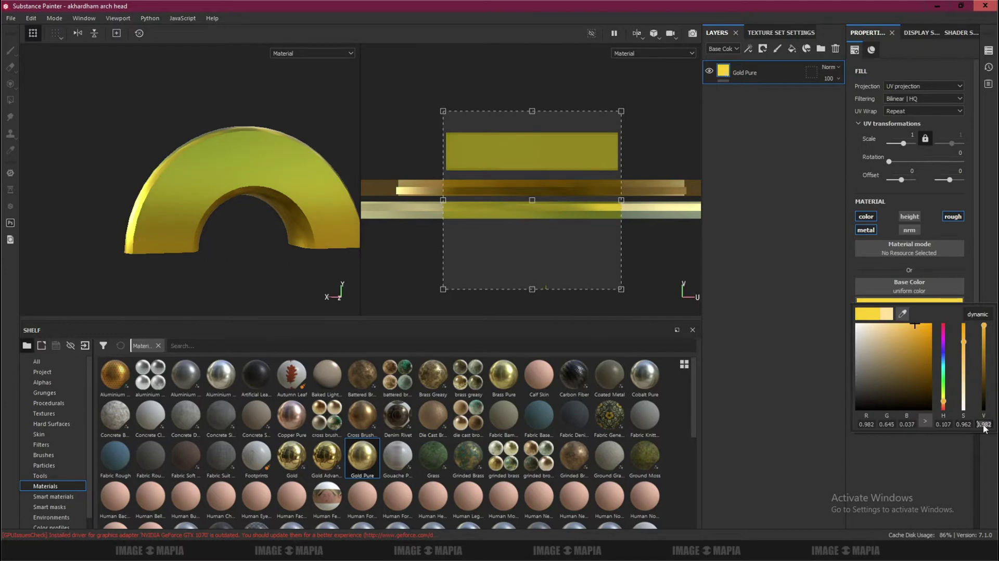
click(763, 49)
click(791, 79)
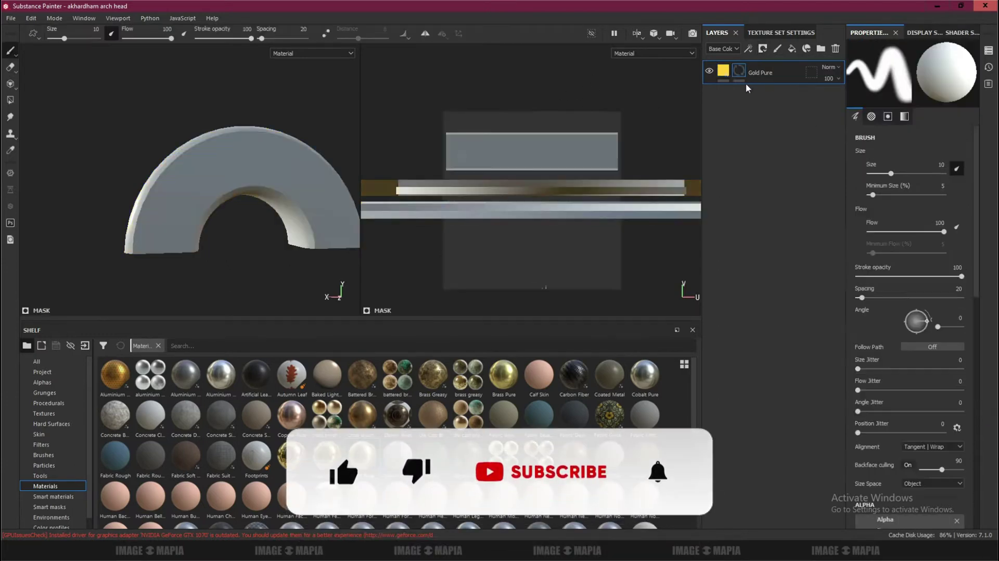
drag(905, 348, 952, 349)
drag(876, 395, 862, 394)
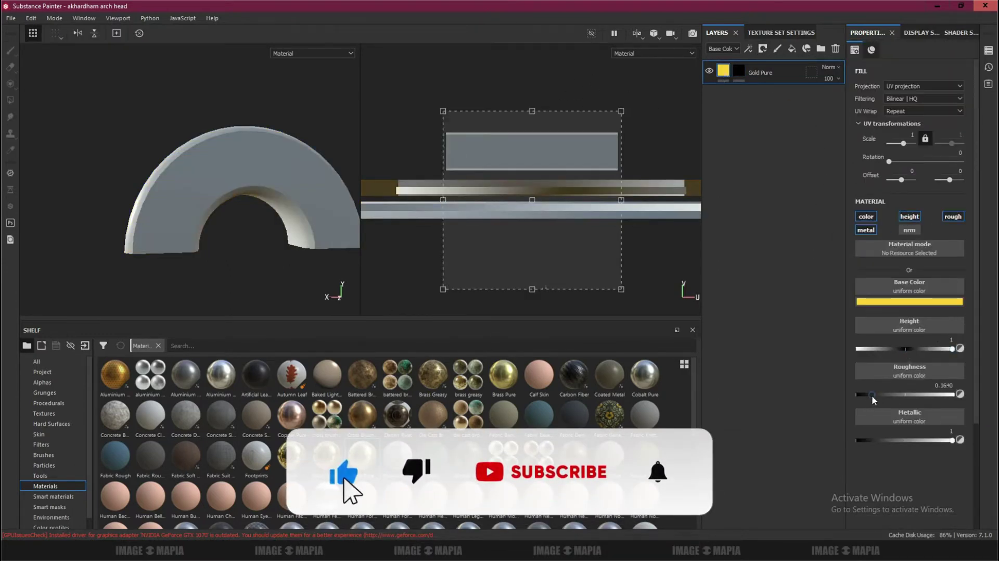
Add a 0.8 grey fill layer below Gold Pure and give Gold Pure's mask a fill effect.
click(792, 48)
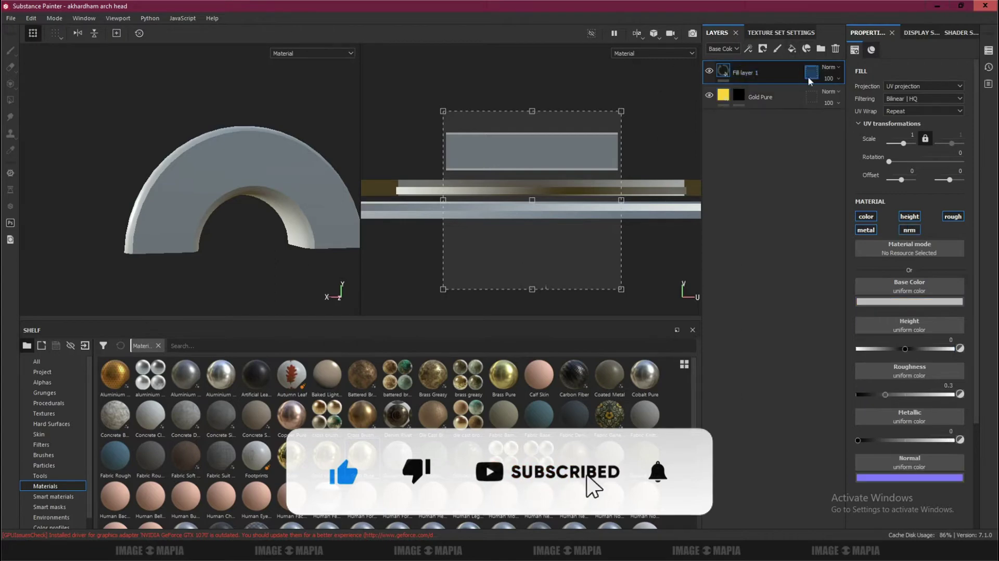
click(915, 301)
text(0.8)
key(Return)
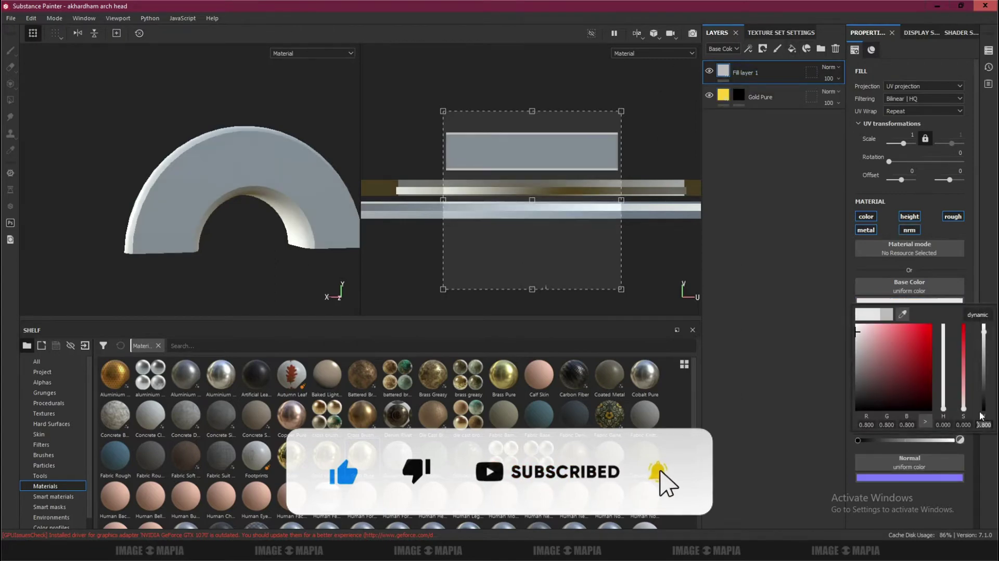
drag(775, 83, 771, 108)
click(739, 70)
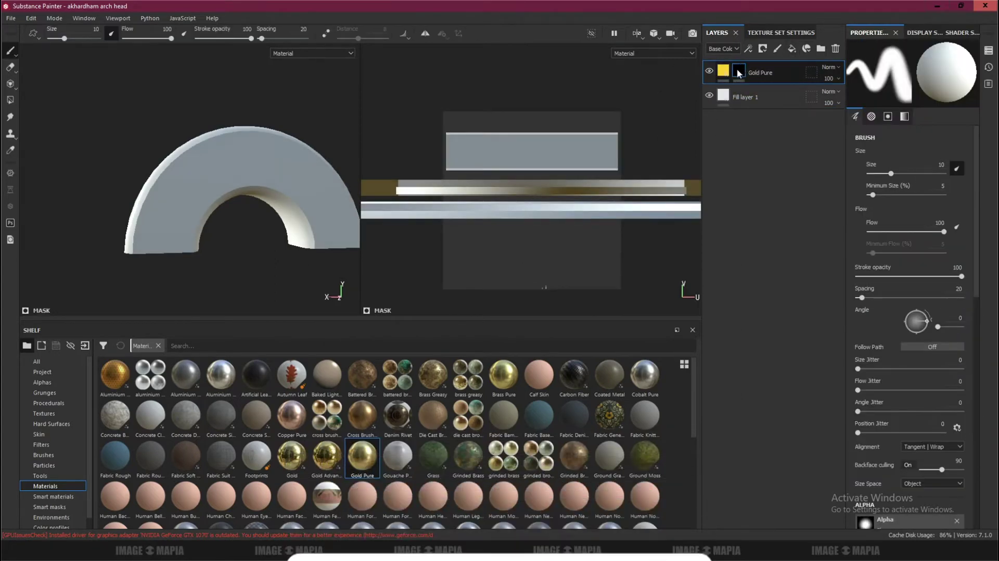
right_click(739, 70)
click(796, 429)
Use the _D_Brd_Smpl_01 border alpha in the mask fill at tiling scale 15.
click(42, 384)
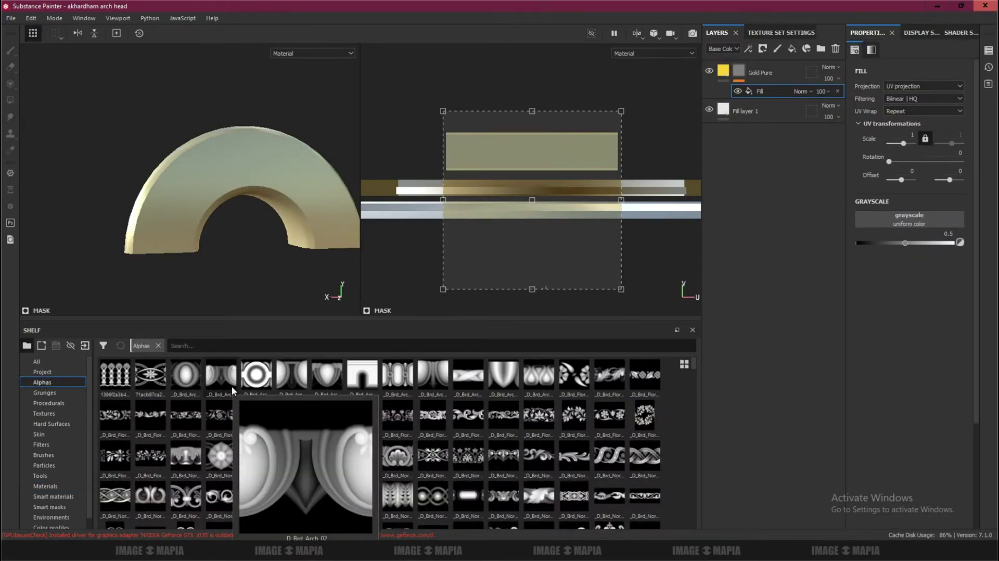
scroll(553, 250, down, 2)
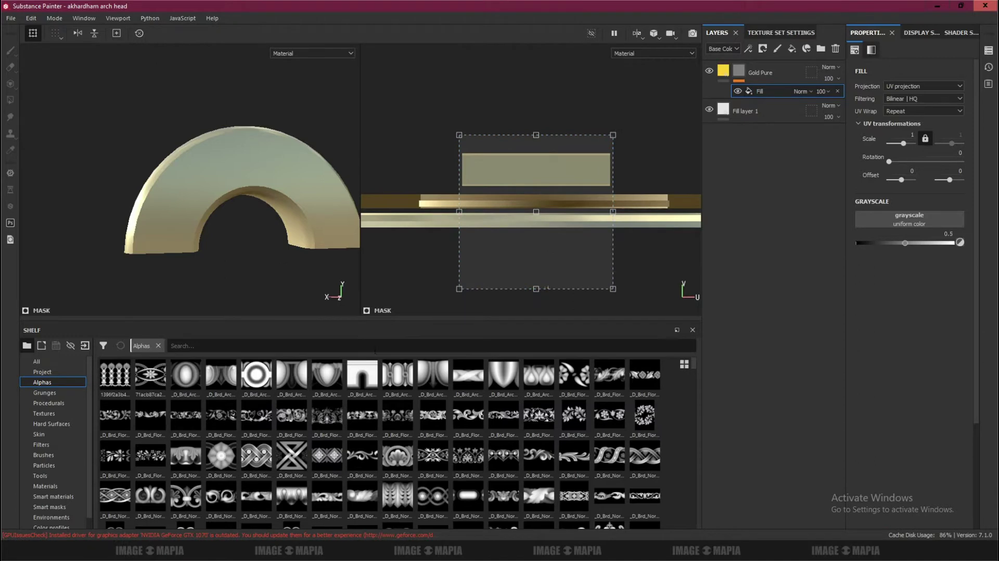
scroll(377, 480, down, 3)
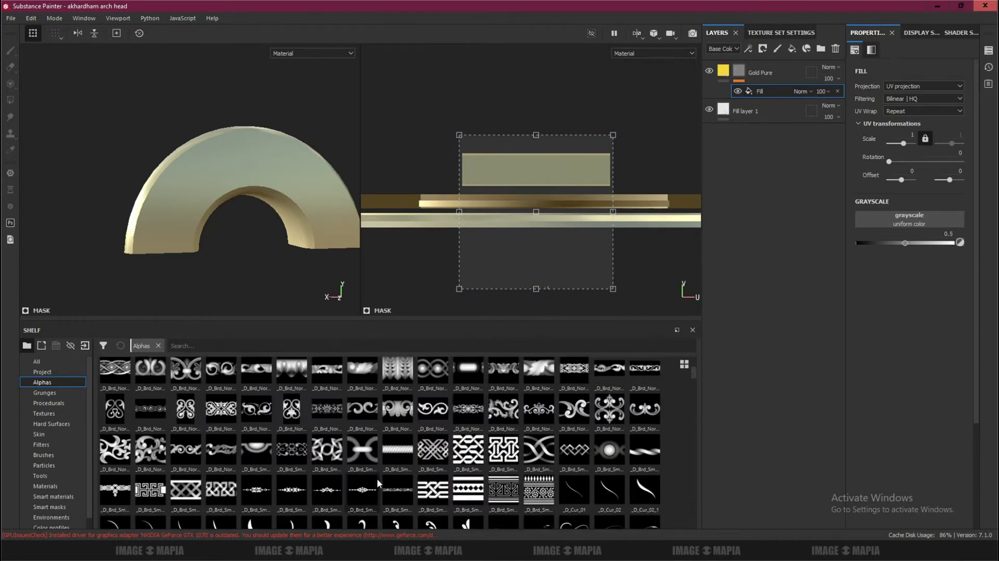
drag(256, 450, 910, 223)
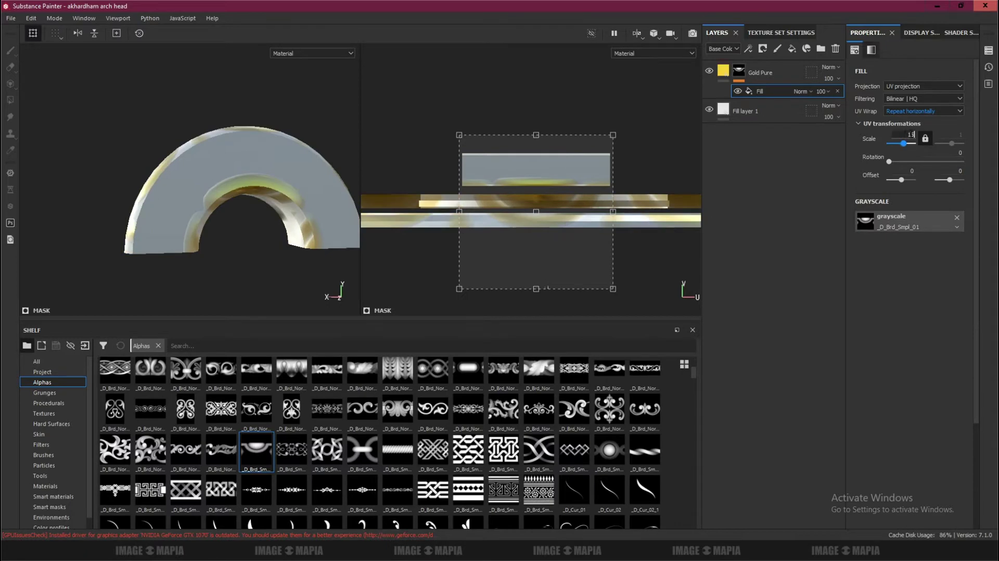
key(Return)
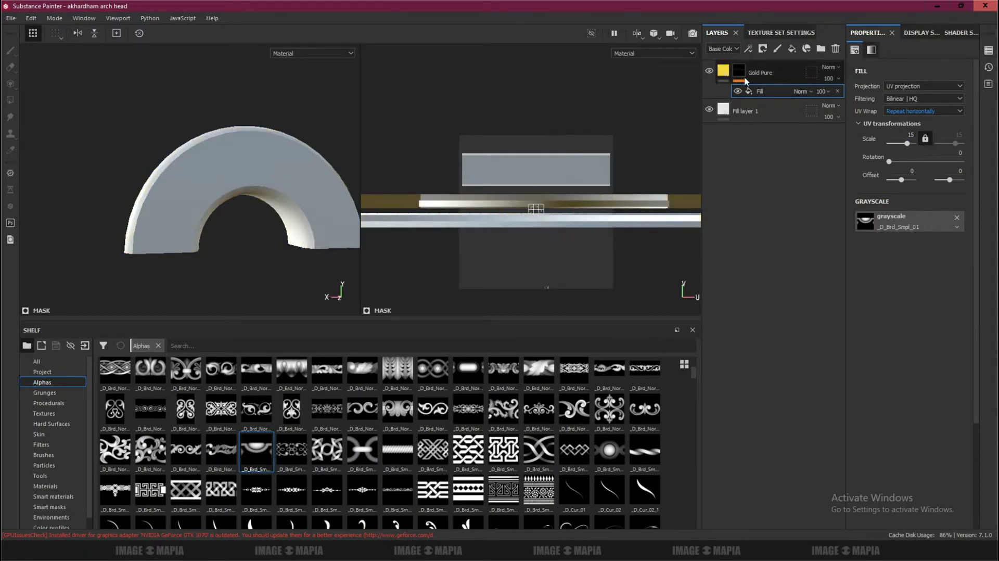
Shift the scalloped border pattern in the UV view onto the arch's gold band.
scroll(536, 208, up, 2)
scroll(537, 208, up, 3)
drag(536, 172, 535, 179)
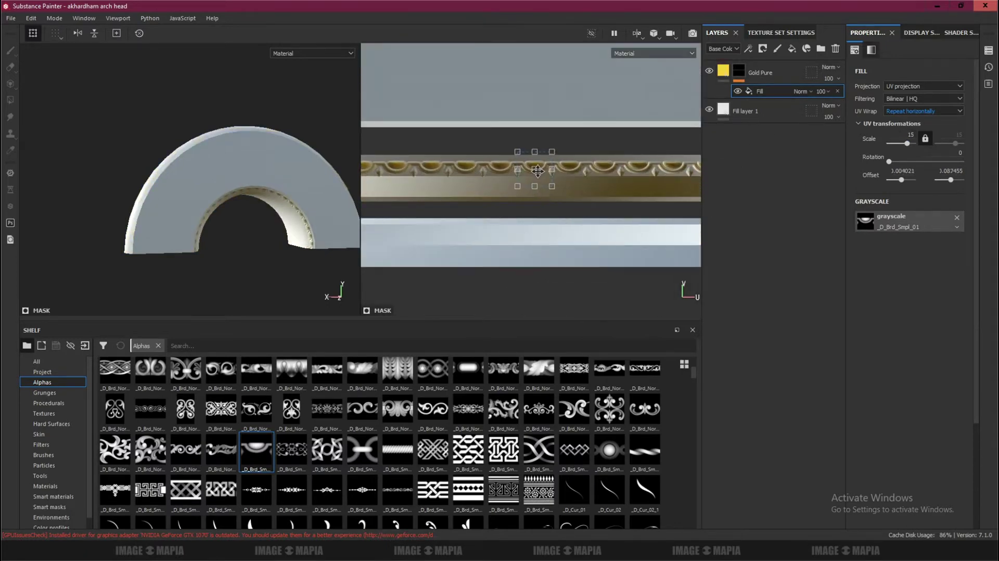
scroll(317, 153, up, 2)
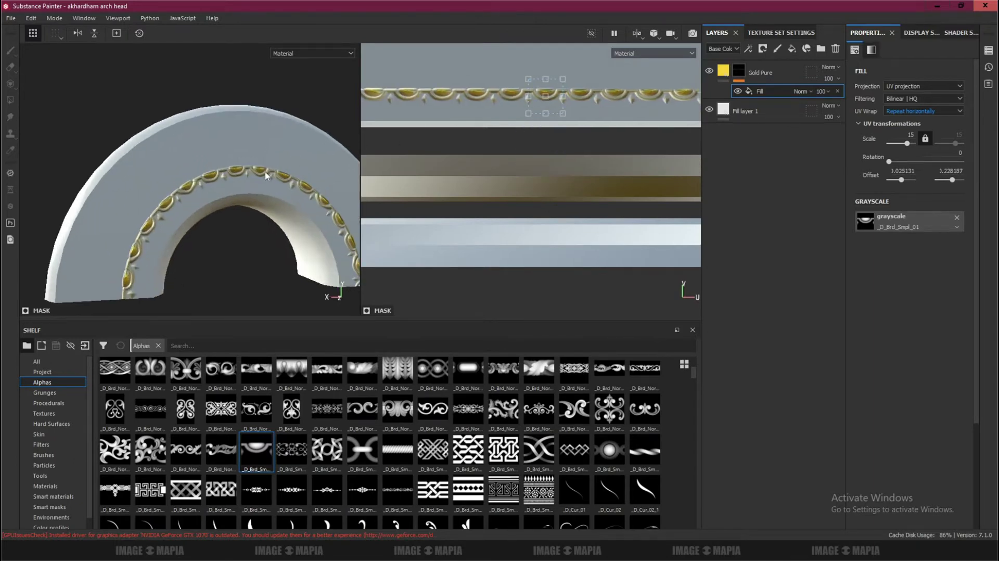
scroll(316, 154, up, 2)
scroll(557, 177, down, 1)
scroll(557, 177, up, 1)
mouse_move(557, 177)
mouse_down()
mouse_move(561, 118)
mouse_move(562, 156)
mouse_move(536, 190)
mouse_up()
mouse_move(144, 203)
alt+mouse_down()
mouse_move(266, 157)
mouse_move(202, 192)
mouse_move(292, 178)
mouse_move(272, 156)
mouse_move(230, 142)
mouse_move(243, 152)
alt+mouse_up()
key(f)
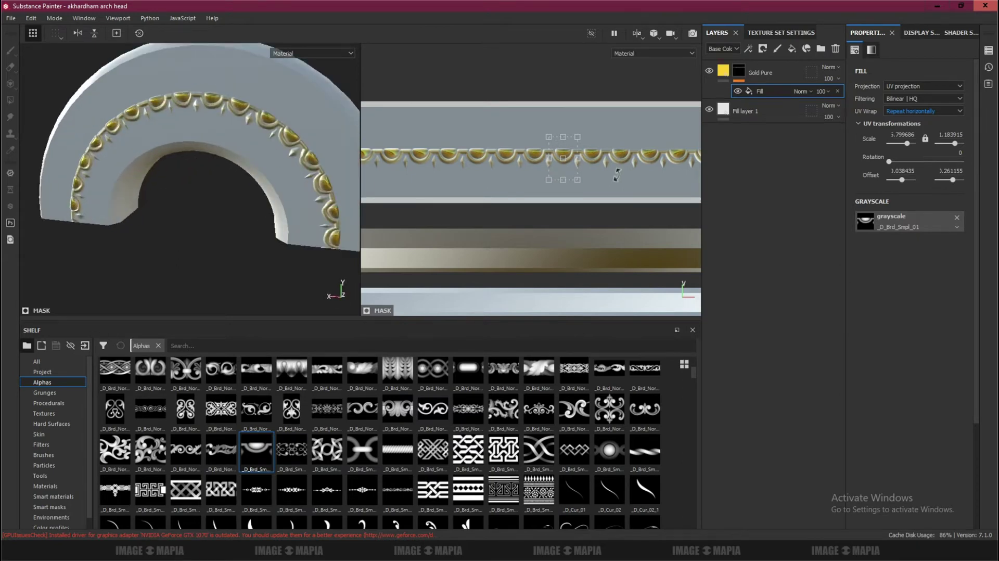
Duplicate the mask fill, set it to Linear dodge and use the _D_Brd_Smpl_13 alpha.
key(ctrl+d)
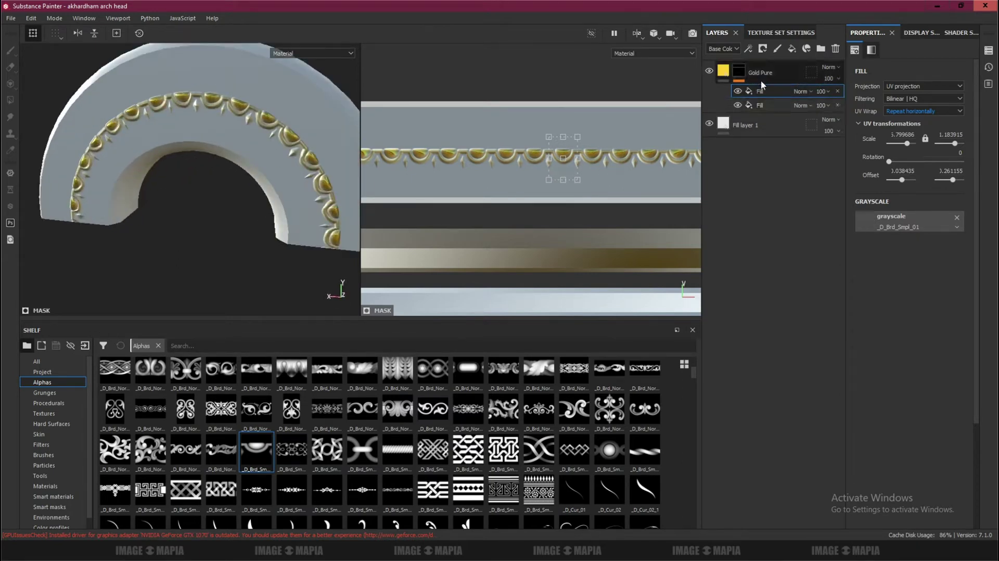
click(811, 92)
click(829, 190)
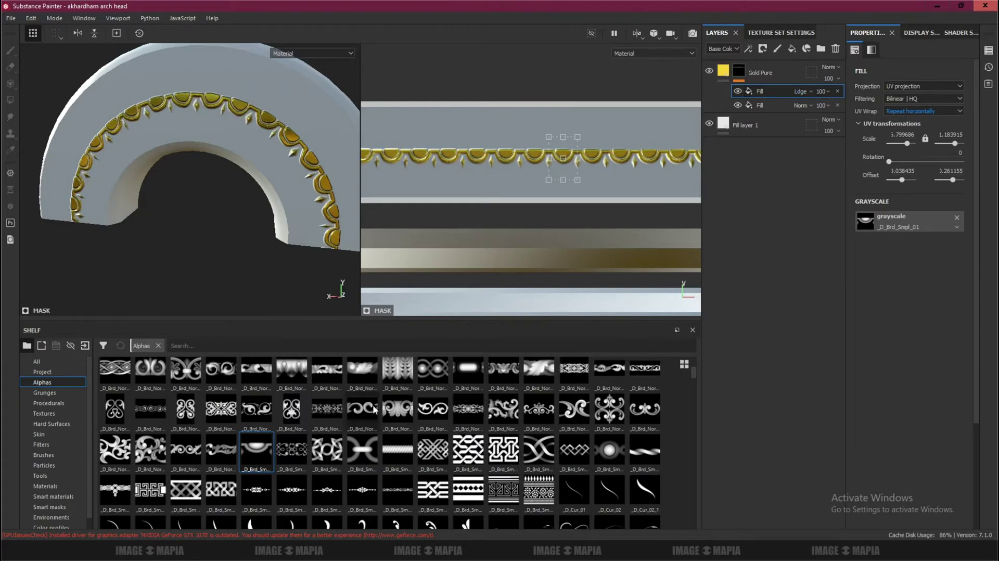
drag(113, 496, 865, 221)
Position the chain pattern in the UV layout along the arch's outer edge.
scroll(562, 156, up, 2)
drag(565, 125, 565, 69)
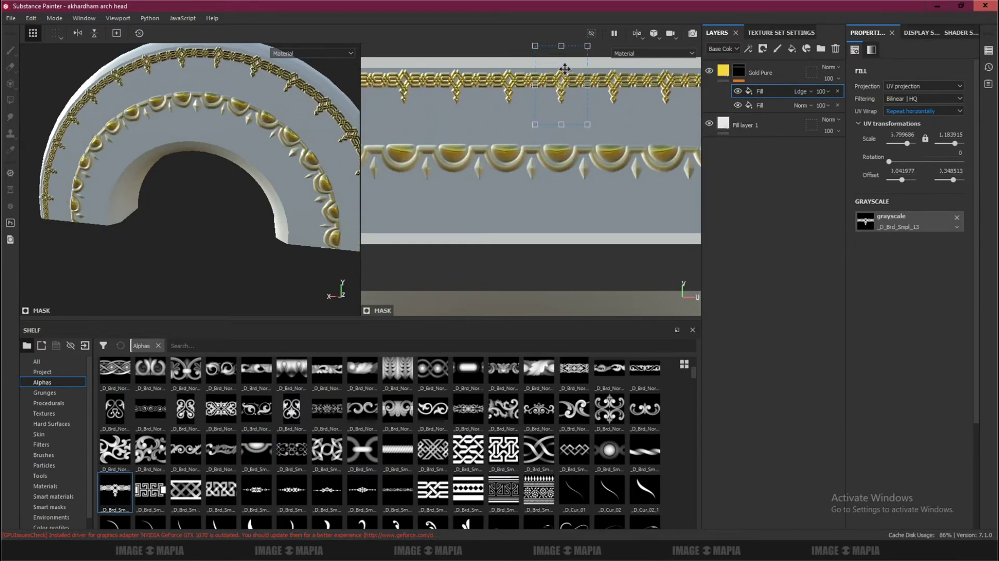
alt+drag(196, 145, 161, 170)
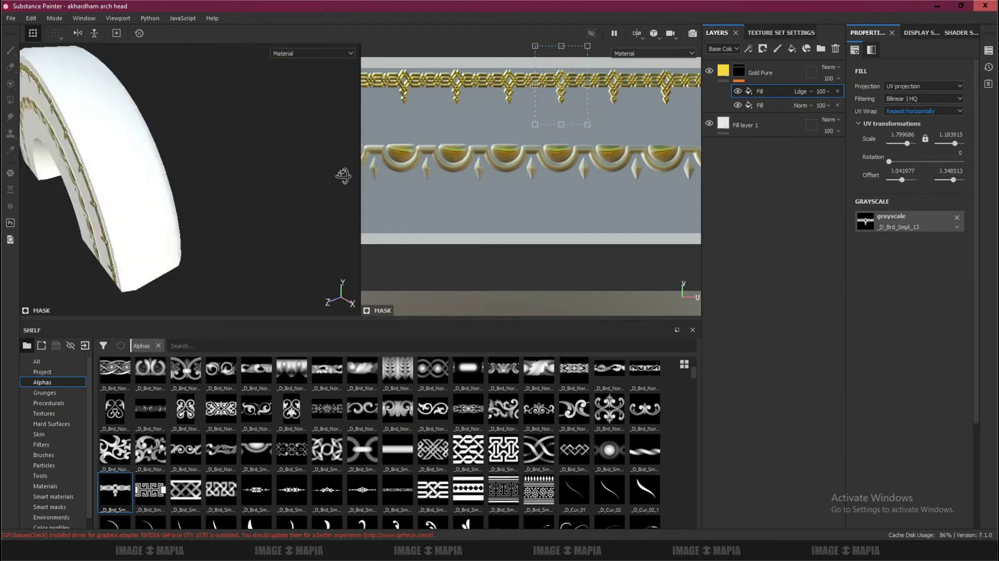
scroll(567, 135, up, 3)
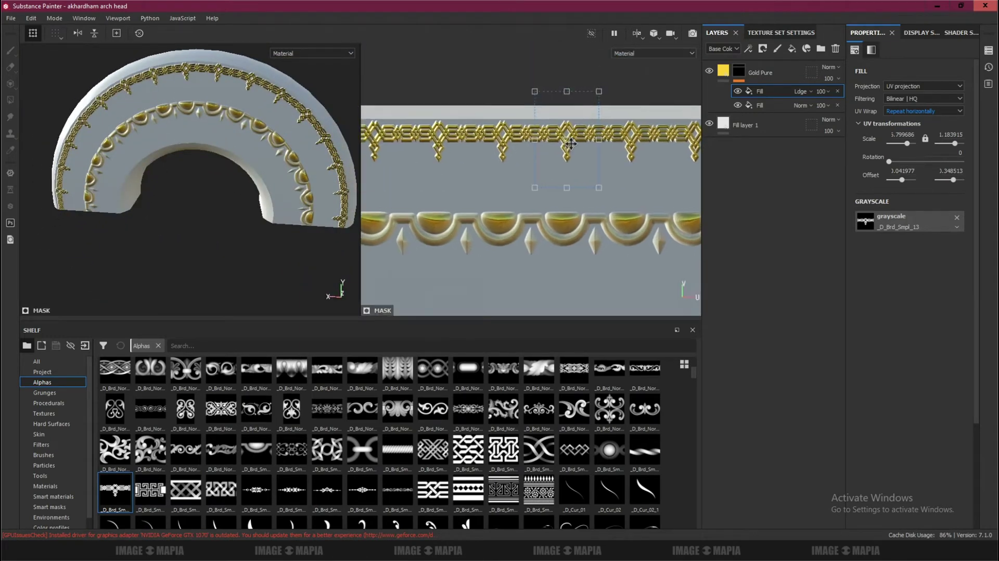
drag(571, 134, 571, 136)
alt+drag(286, 190, 295, 169)
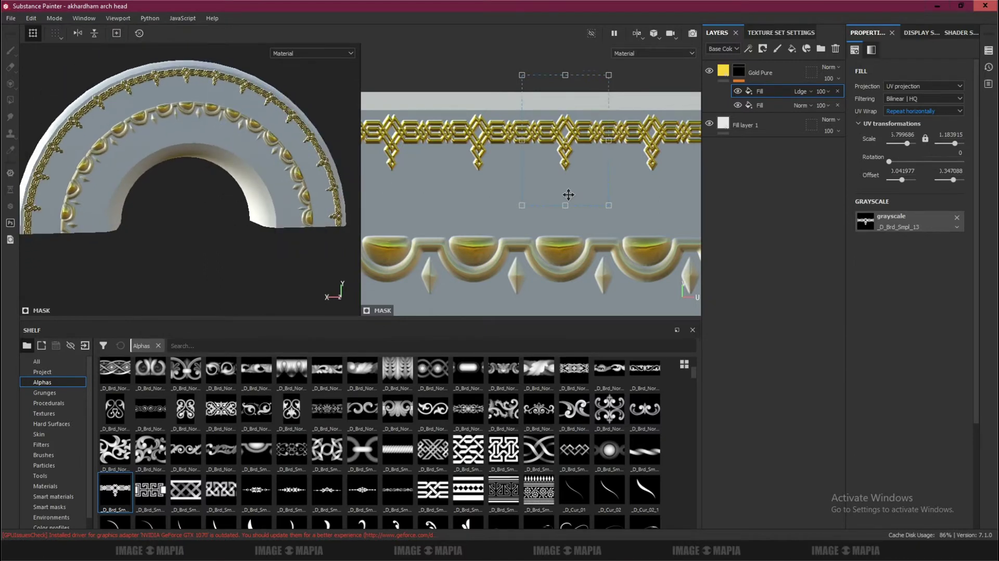
scroll(569, 195, down, 2)
alt+drag(156, 171, 150, 178)
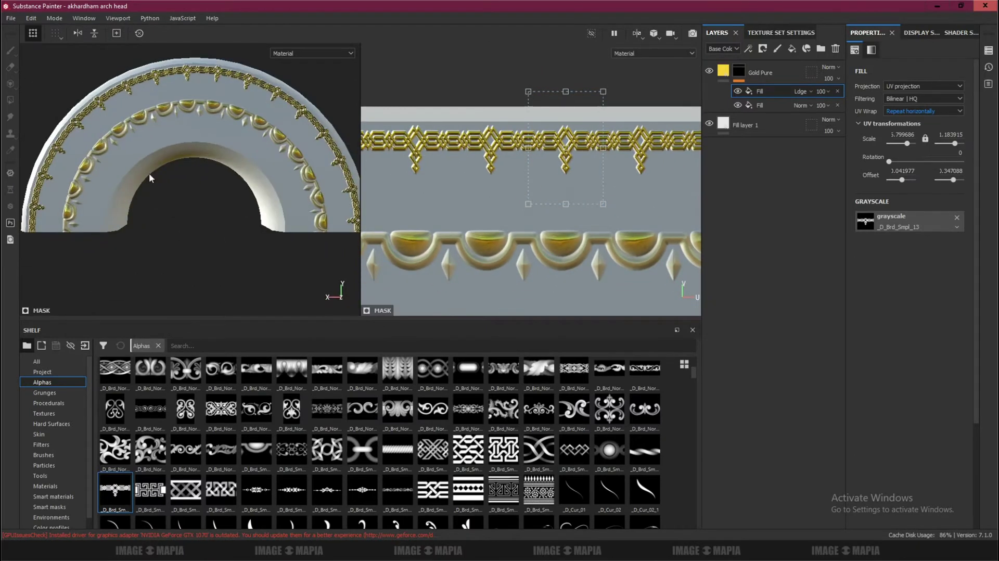
Move the chain border slightly down along the arch.
drag(584, 165, 593, 179)
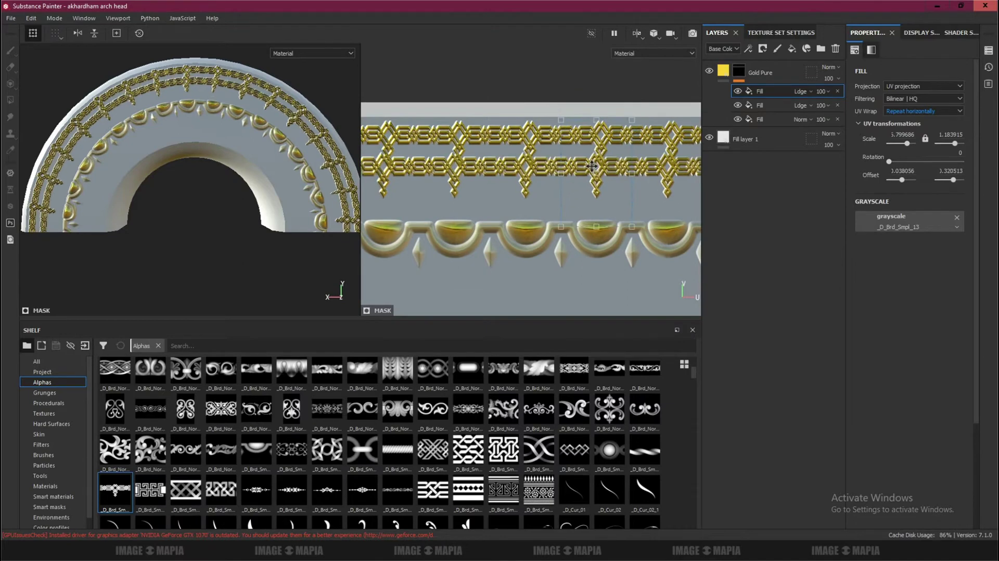
scroll(280, 486, down, 10)
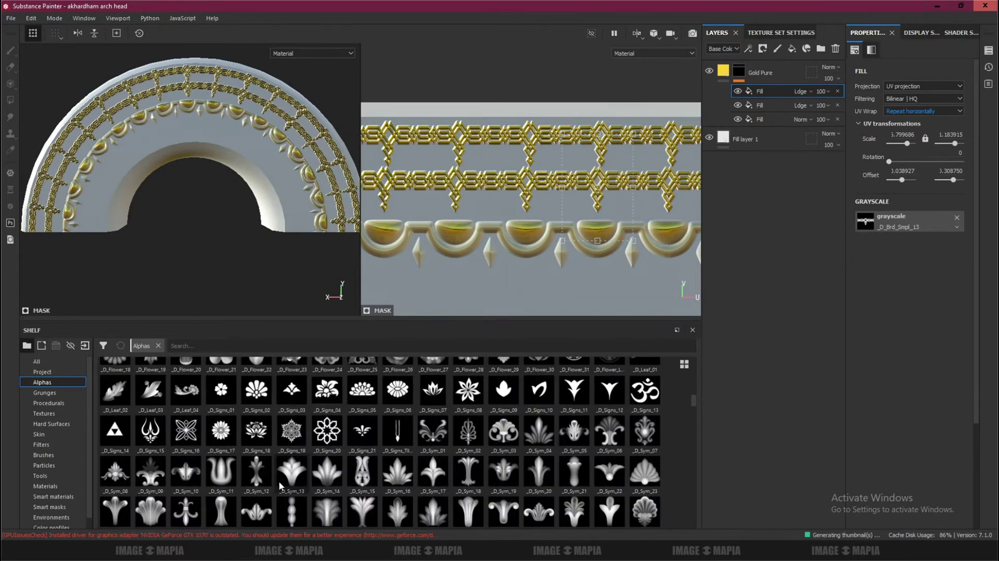
scroll(280, 479, down, 5)
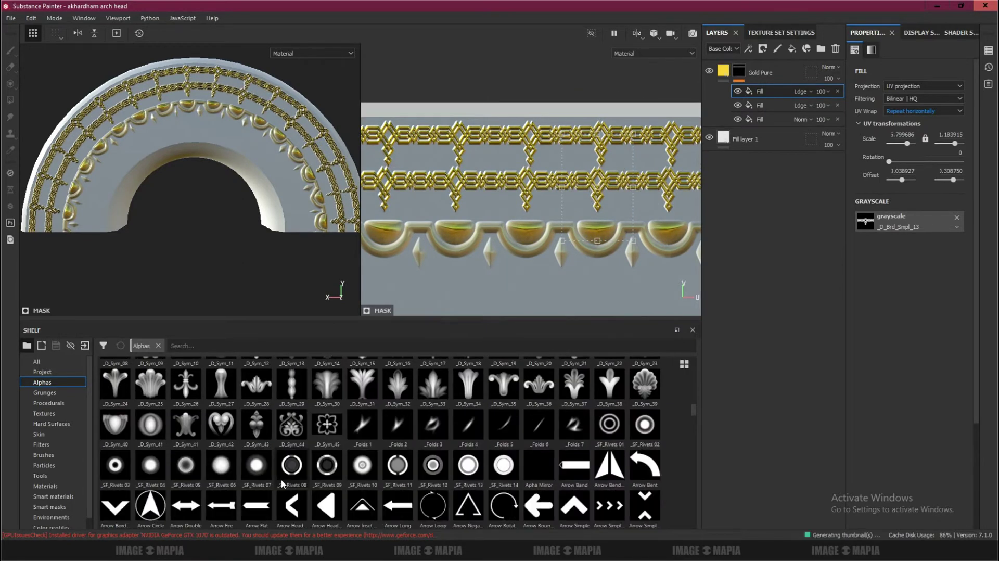
scroll(281, 481, down, 5)
scroll(282, 482, down, 3)
scroll(281, 482, up, 3)
Use the _D_Sym_41 ornament as a fill mask, uniformly scaled smaller and shifted into a row.
drag(895, 227, 894, 224)
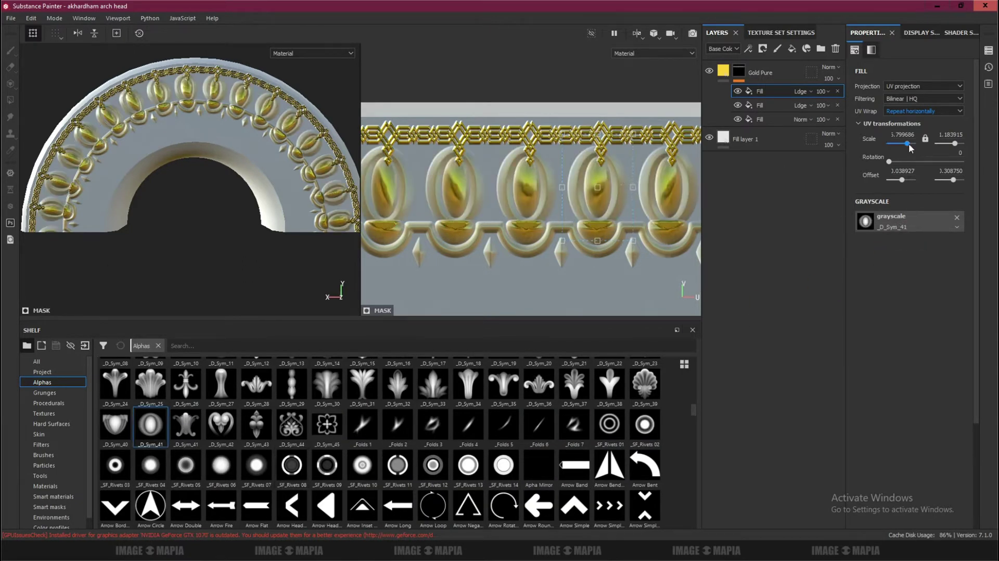
click(925, 139)
drag(634, 154, 587, 182)
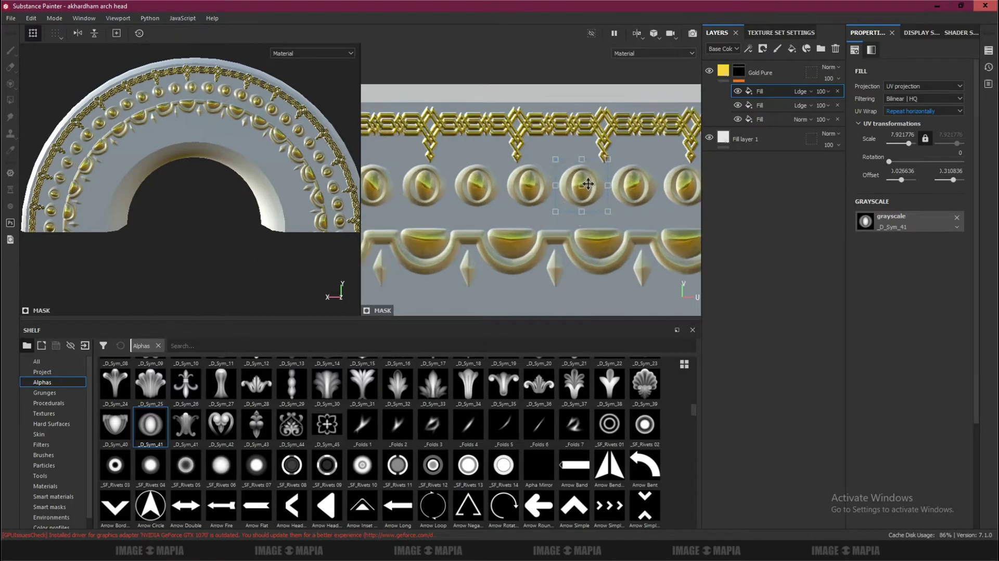
scroll(573, 195, down, 2)
drag(565, 204, 570, 209)
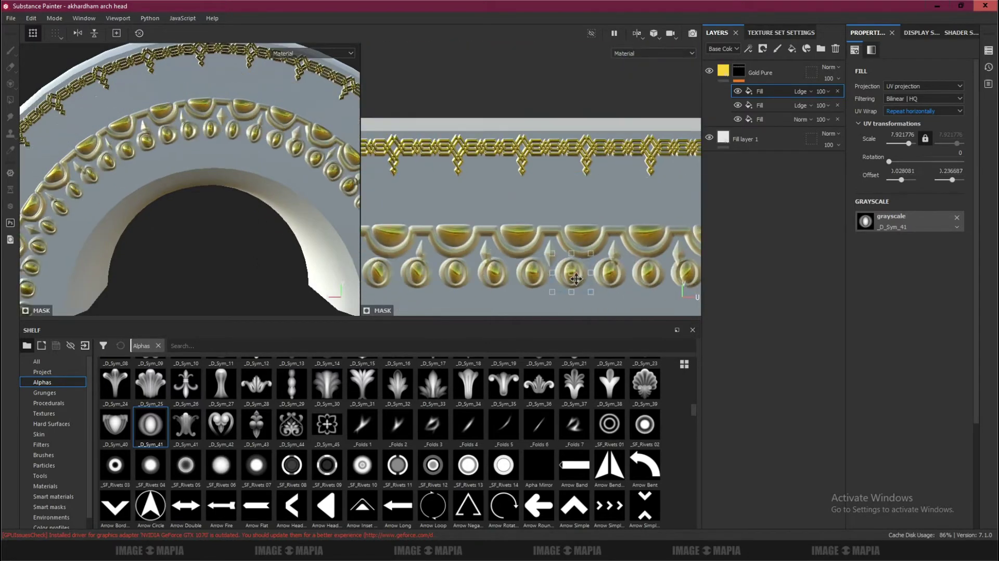
Swap the ornaments for the SF_Rivets 05 rivet shape.
alt+drag(170, 115, 433, 396)
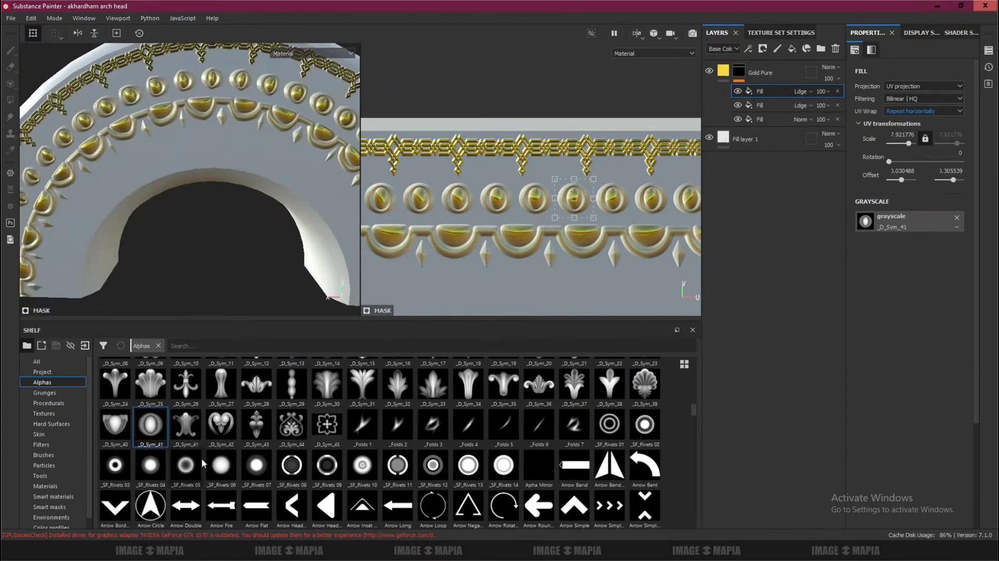
drag(902, 247, 908, 221)
mouse_move(313, 114)
alt+mouse_down()
mouse_move(136, 170)
mouse_move(323, 303)
alt+mouse_up()
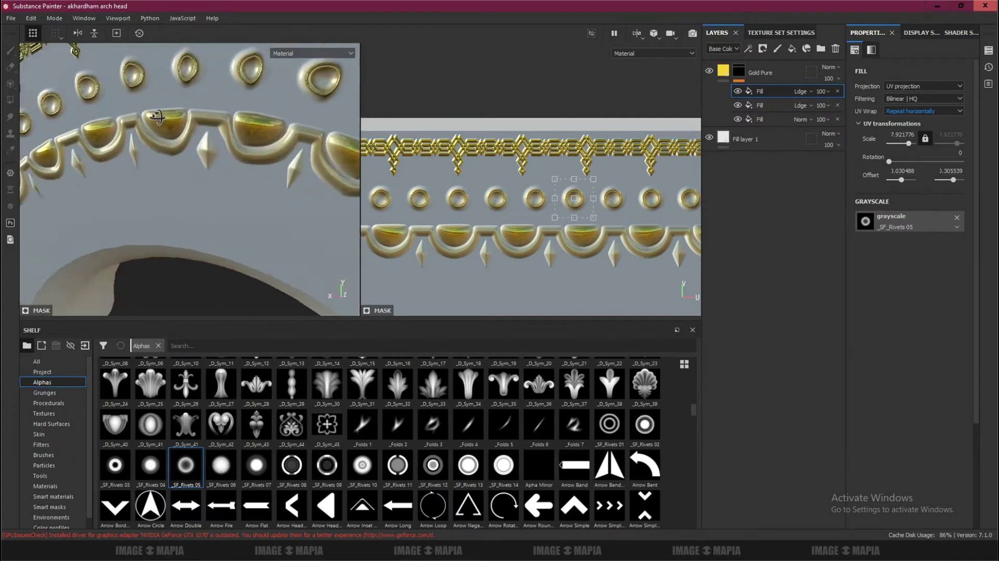
Replace the rivets in the mask's grayscale slot with the SF_Rivets 14 shape.
click(893, 225)
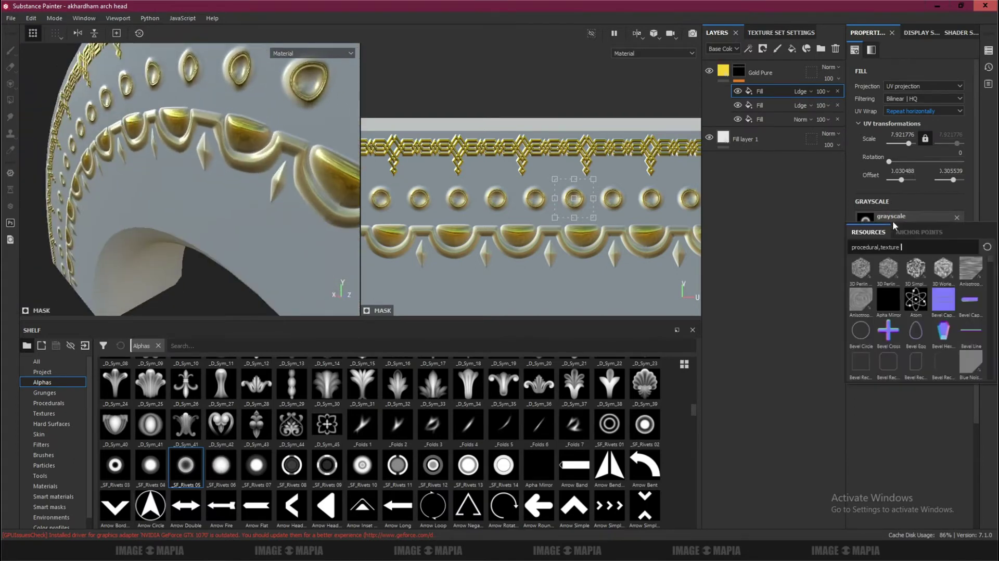
drag(504, 466, 906, 224)
alt+drag(129, 157, 231, 127)
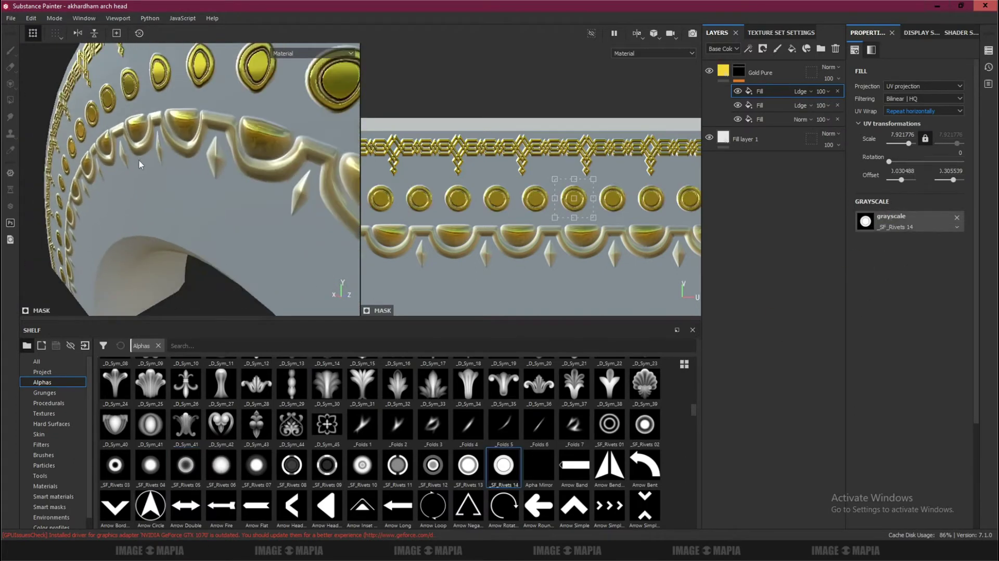
Use the border line a (4) alpha as the mask, enlarged and moved up slightly into a thin band.
scroll(265, 463, down, 10)
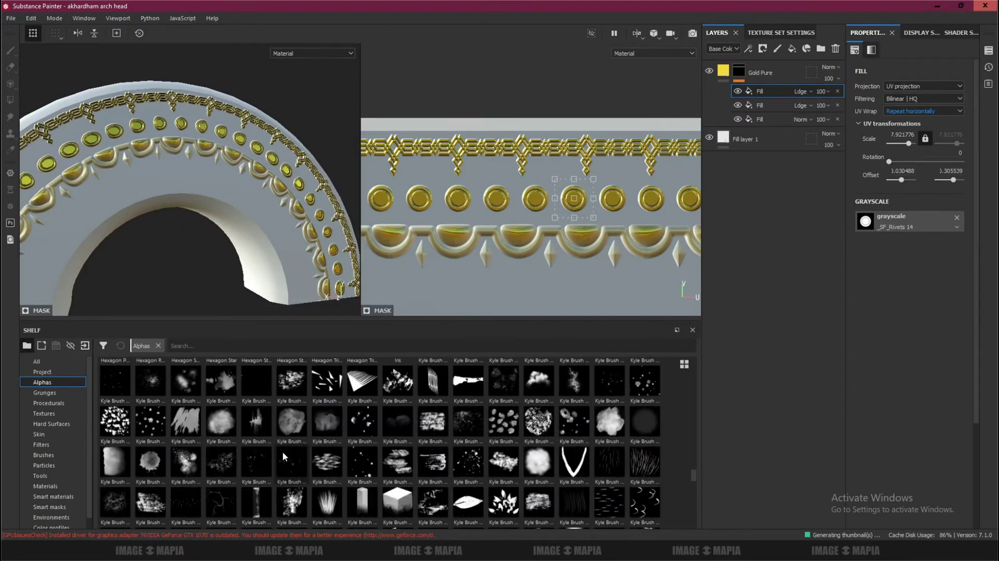
scroll(283, 456, down, 5)
scroll(284, 457, down, 5)
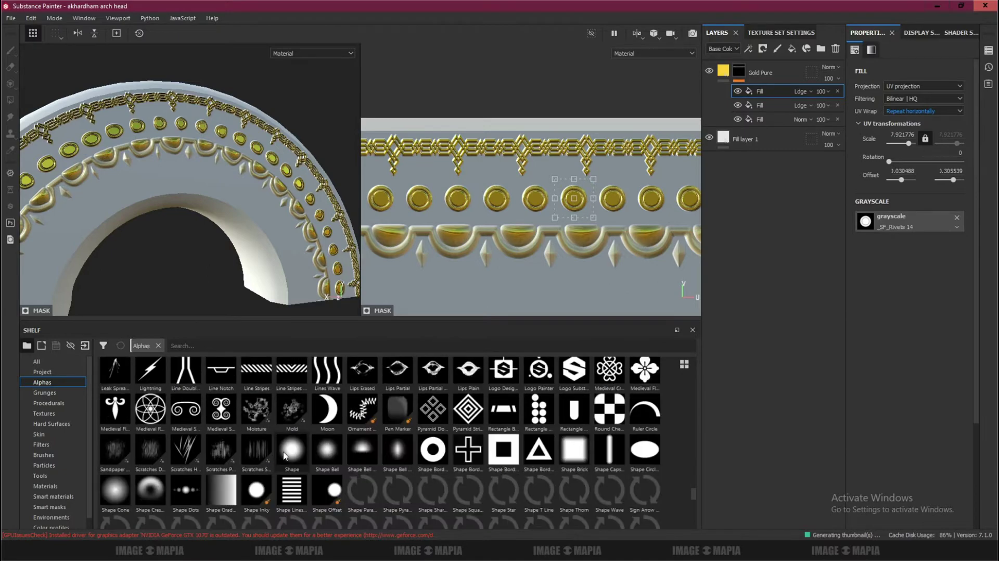
scroll(284, 457, down, 3)
scroll(284, 456, up, 5)
scroll(283, 456, up, 5)
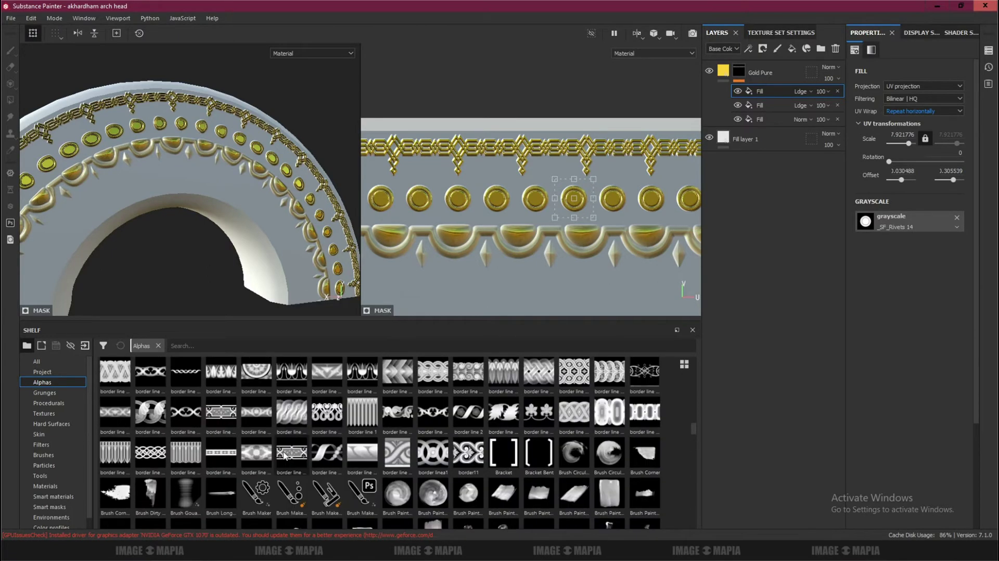
drag(894, 225, 894, 225)
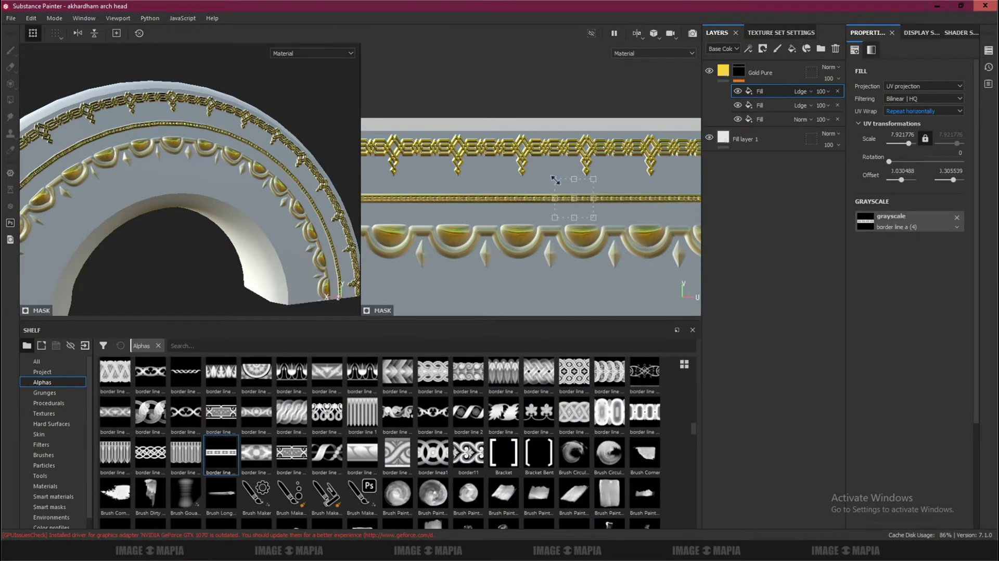
mouse_move(555, 180)
mouse_down()
mouse_move(545, 169)
mouse_move(562, 196)
mouse_up()
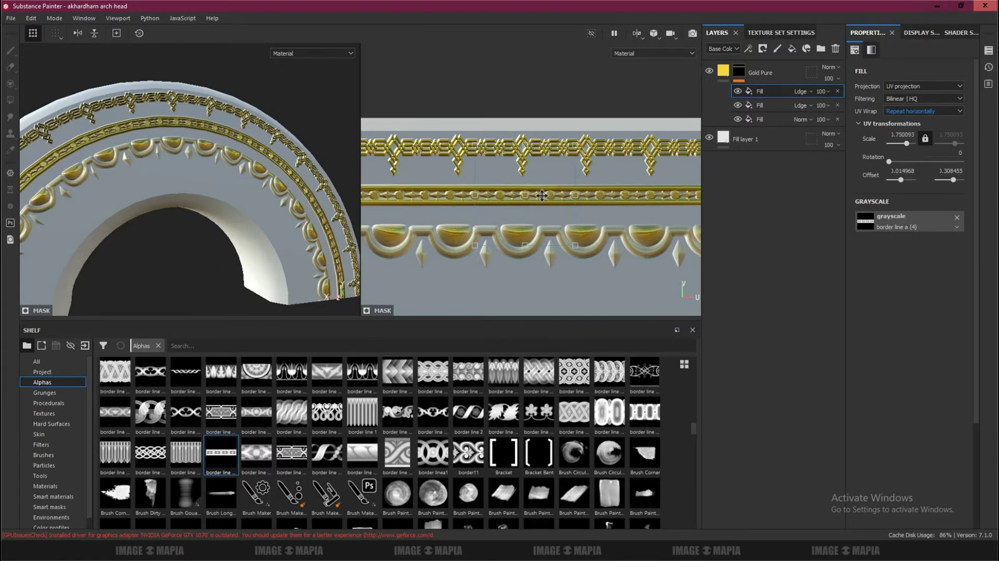
mouse_move(151, 208)
alt+mouse_down()
mouse_move(164, 176)
mouse_move(149, 199)
mouse_move(149, 169)
mouse_move(223, 184)
alt+mouse_up()
scroll(149, 170, up, 3)
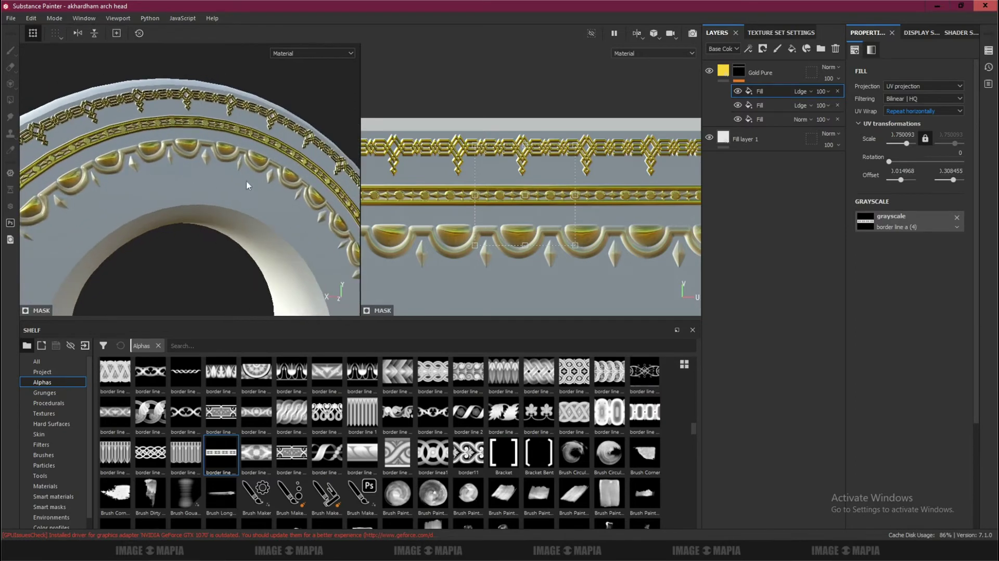
scroll(511, 185, down, 2)
scroll(511, 186, down, 2)
Duplicate the border band fill and move the copy down the arch.
key(ctrl+d)
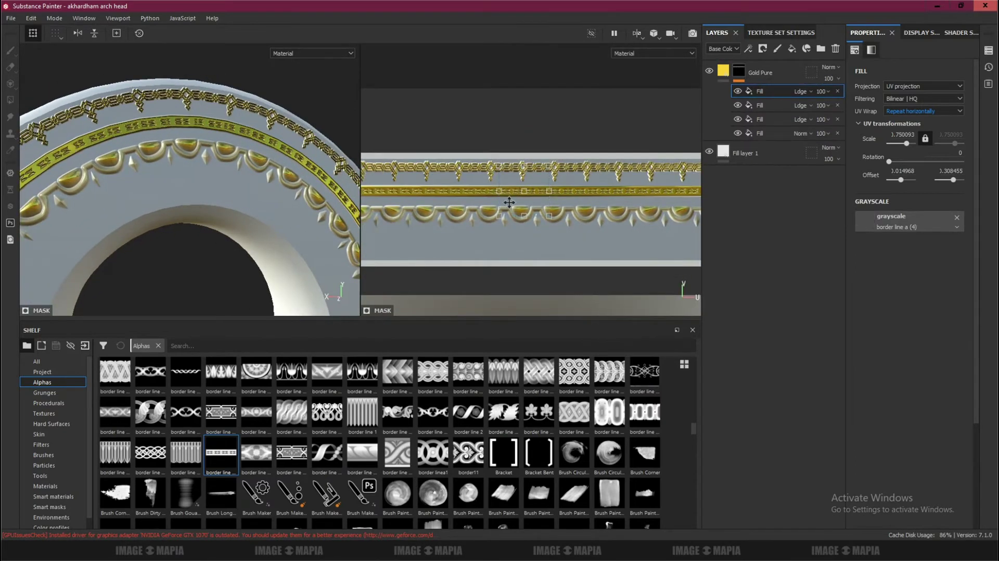
drag(525, 198, 532, 252)
scroll(531, 250, up, 3)
alt+drag(164, 236, 291, 244)
scroll(531, 249, up, 2)
drag(532, 249, 533, 230)
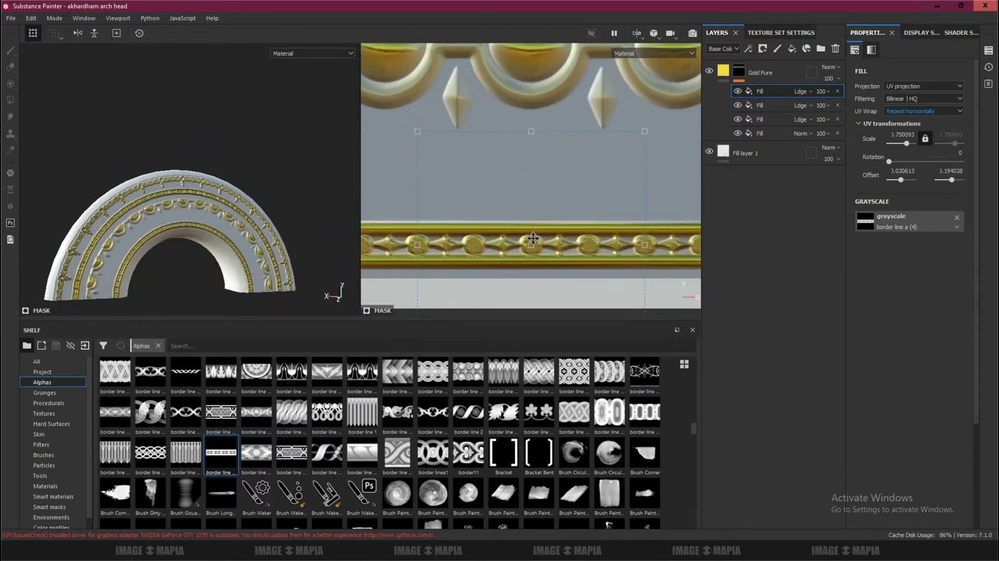
Enlarge the second band to scale 3.354495 and place it below the scalloped ornaments.
drag(418, 124, 392, 107)
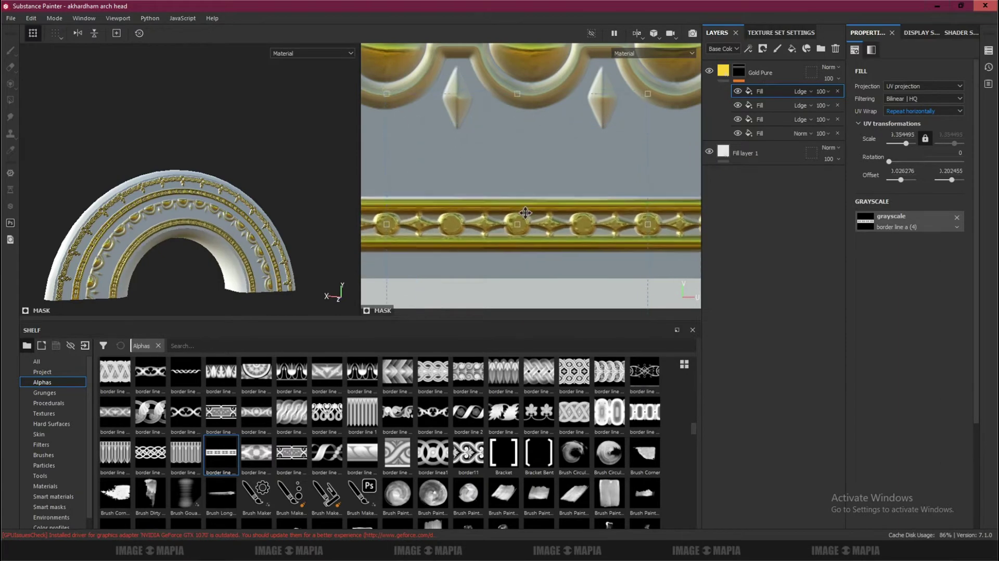
scroll(240, 209, up, 5)
drag(564, 219, 565, 237)
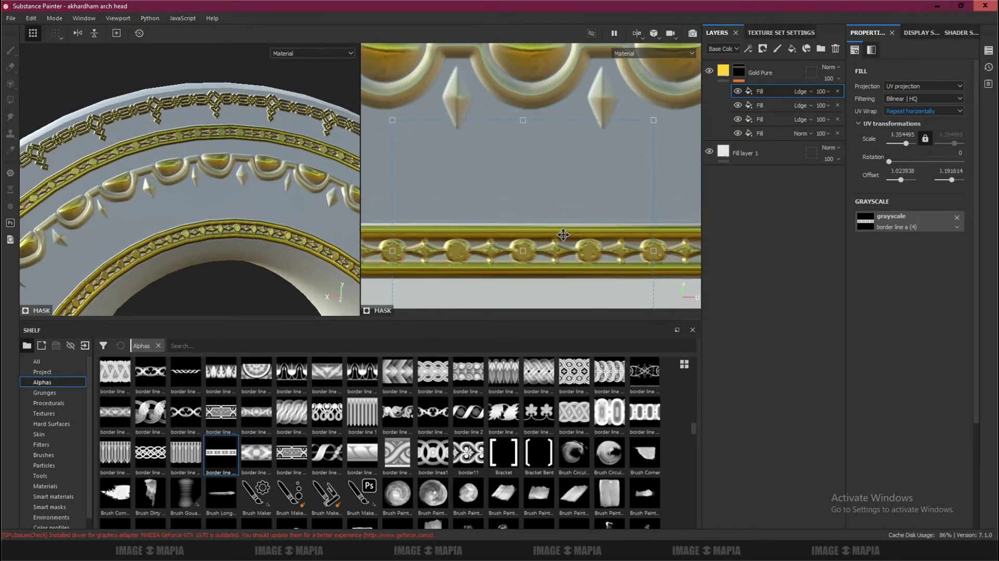
alt+middle_drag(179, 250, 202, 167)
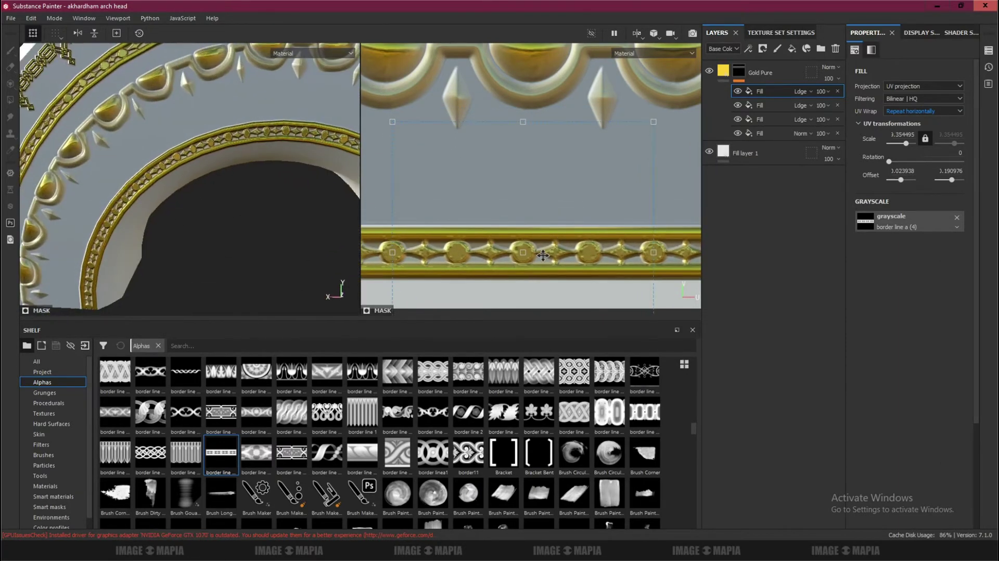
drag(542, 255, 542, 254)
mouse_move(208, 198)
alt+mouse_down()
mouse_move(187, 189)
mouse_move(236, 180)
mouse_move(219, 176)
alt+mouse_up()
scroll(224, 182, down, 3)
scroll(183, 165, up, 5)
scroll(183, 164, down, 5)
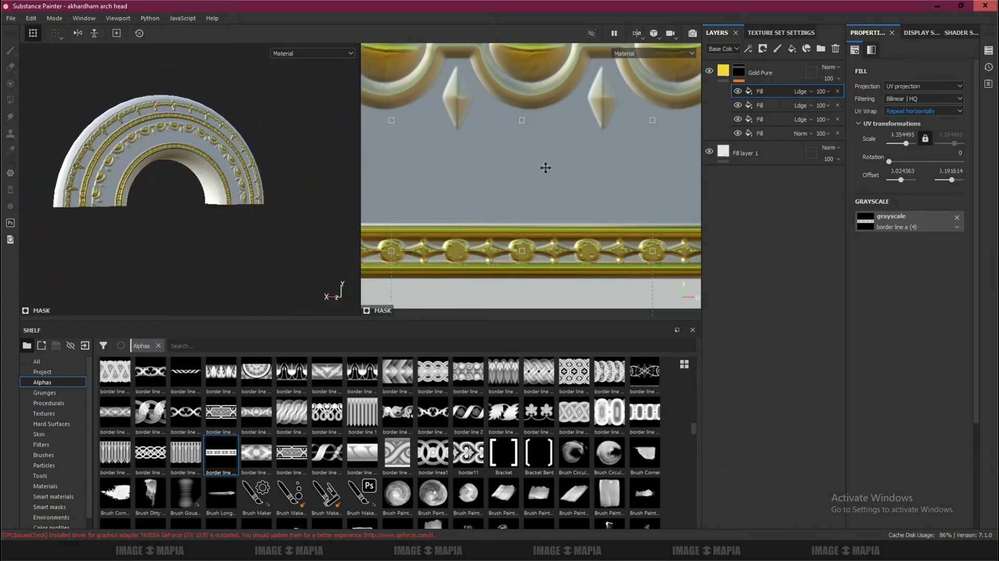
scroll(545, 167, down, 2)
click(760, 133)
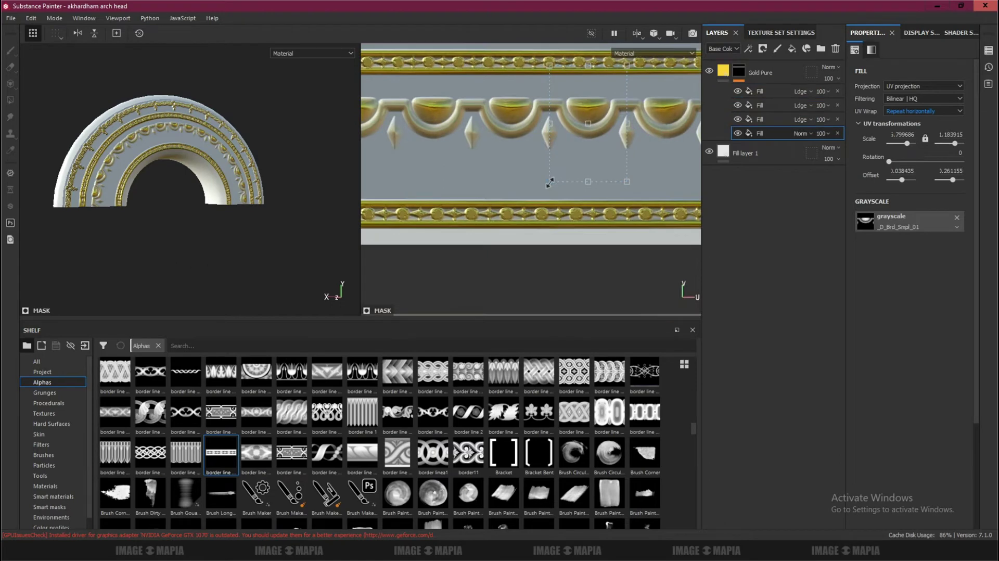
Lock uniform scale on the scalloped pattern, then enlarge and shift it between the gold bands.
click(925, 138)
drag(541, 152, 473, 201)
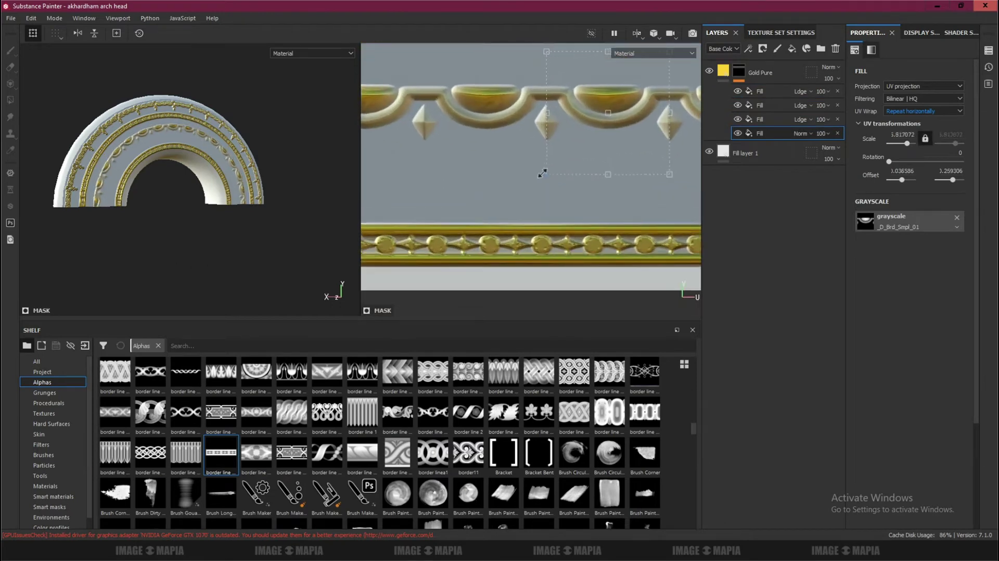
scroll(563, 137, down, 1)
drag(563, 137, 398, 147)
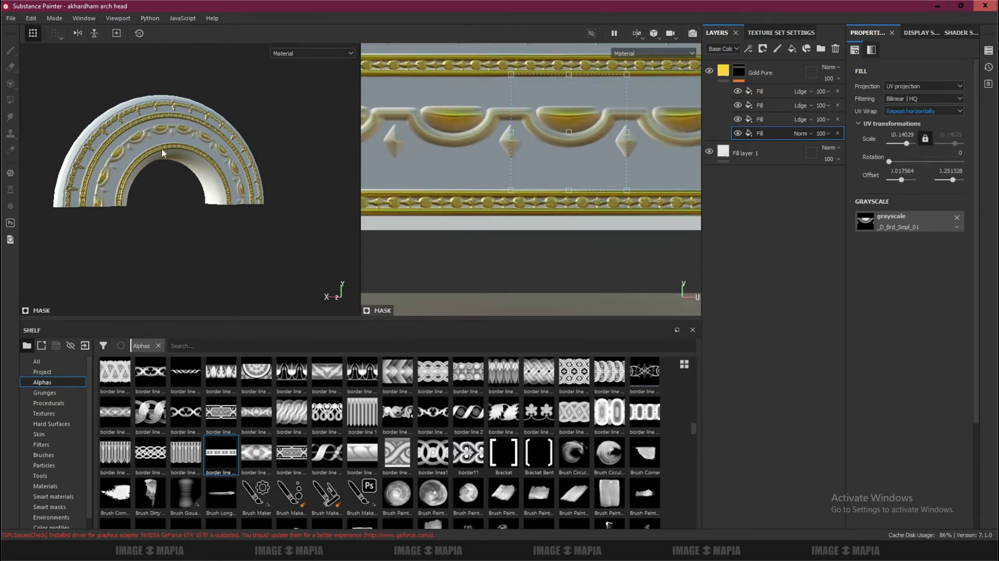
drag(511, 132, 601, 128)
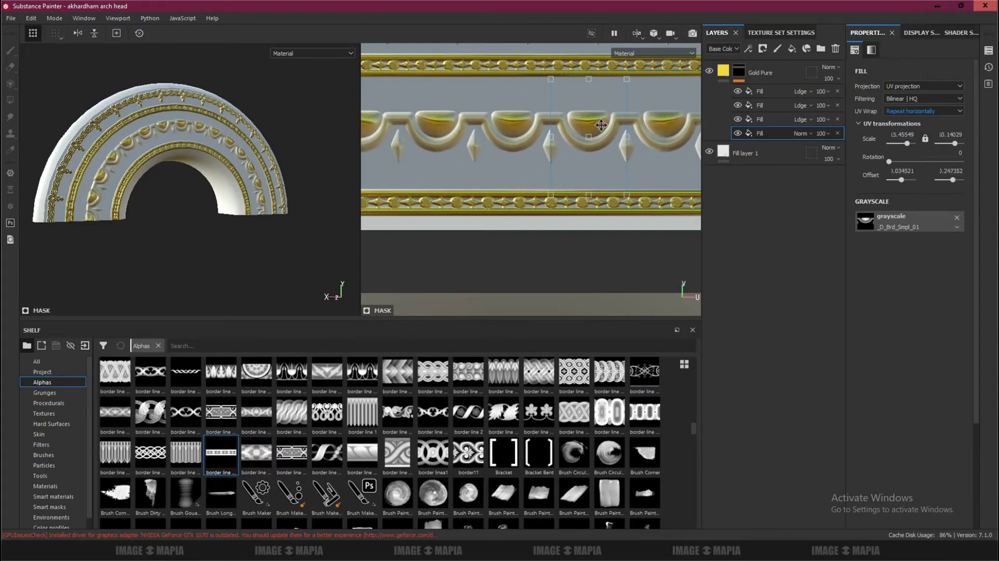
click(765, 91)
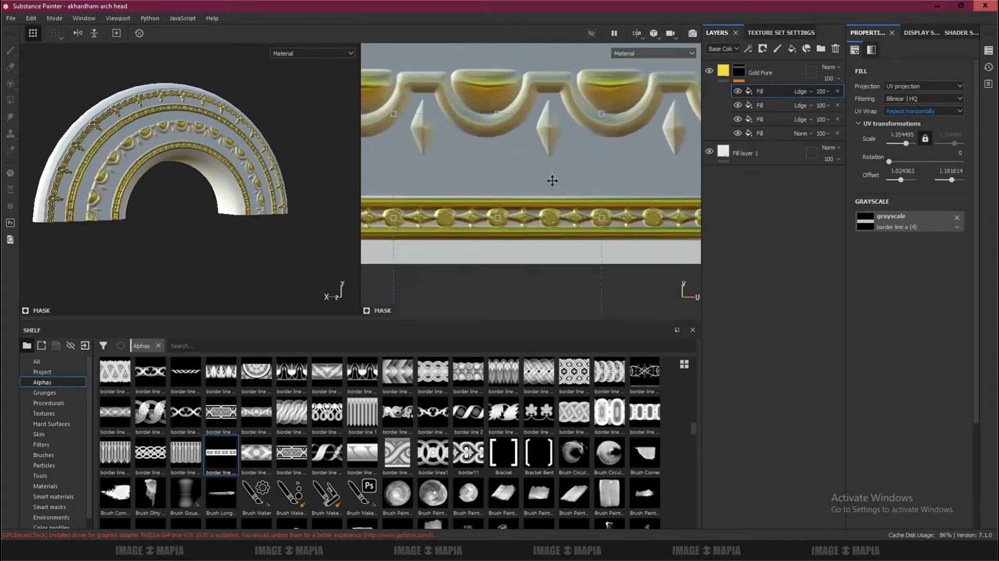
scroll(558, 155, down, 3)
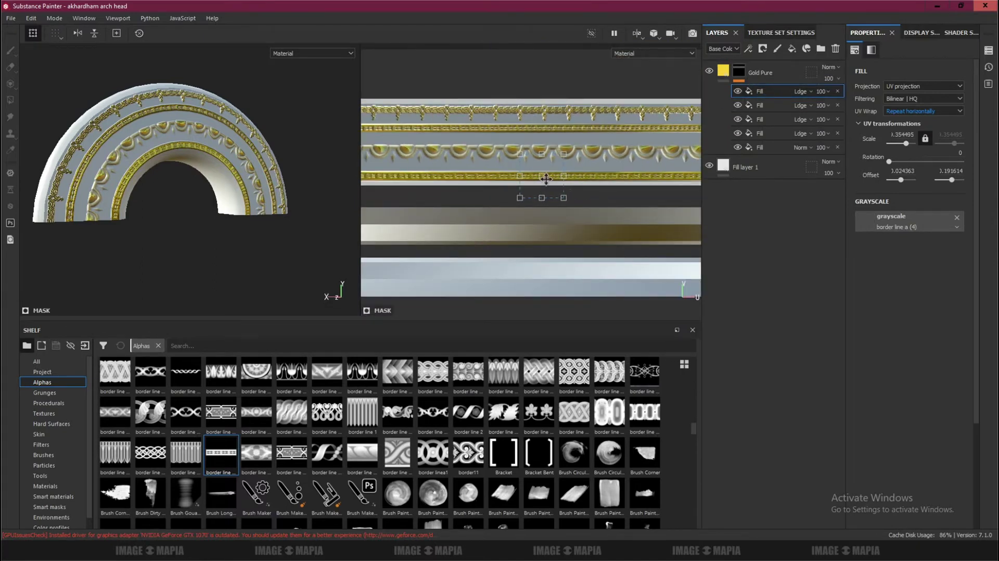
Reposition and slightly enlarge the new border line a (4) band to line the inner arch.
mouse_move(545, 212)
mouse_down()
mouse_move(543, 230)
mouse_move(476, 200)
mouse_up()
scroll(187, 157, up, 5)
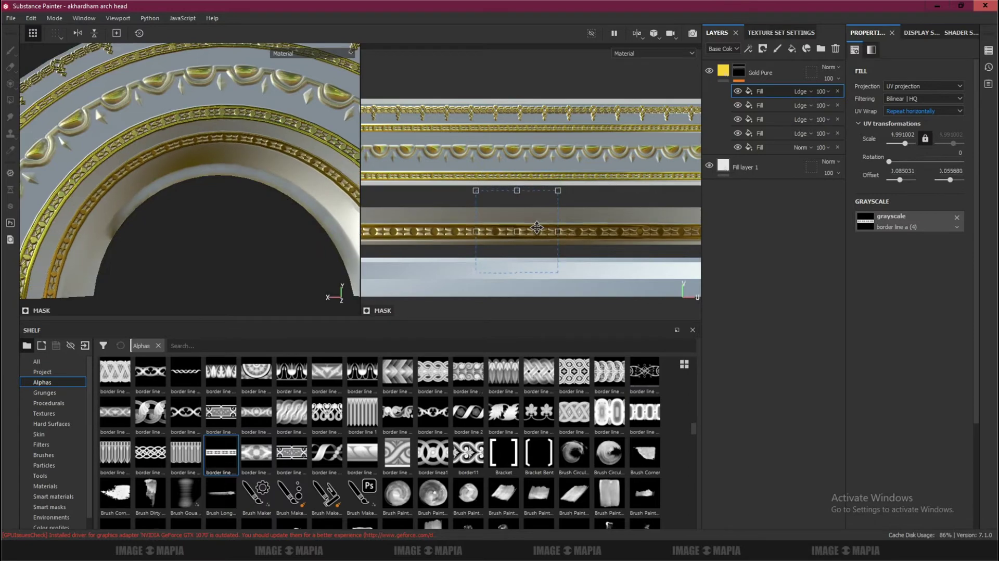
drag(537, 238, 537, 229)
scroll(249, 183, up, 2)
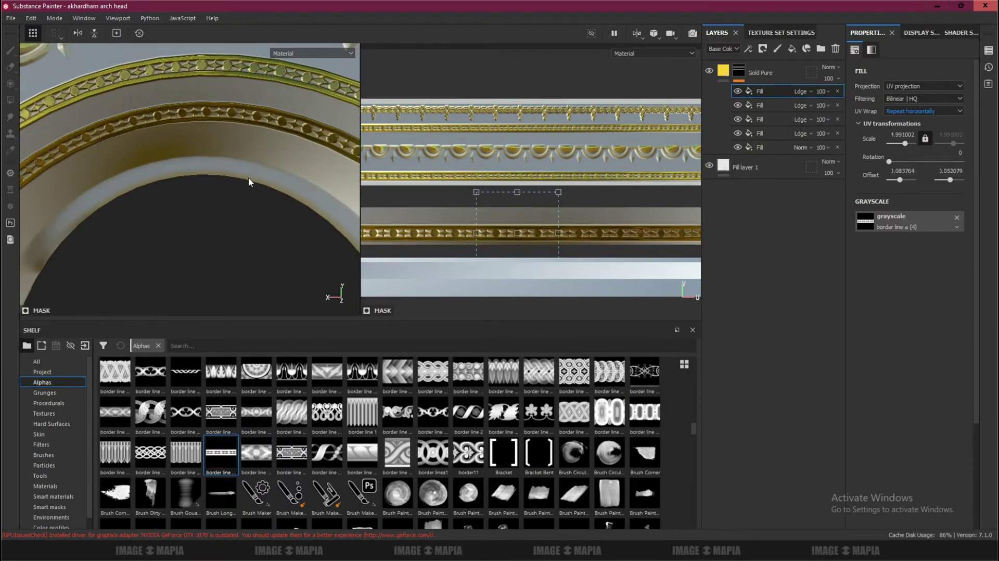
alt+drag(214, 197, 235, 156)
scroll(531, 229, up, 2)
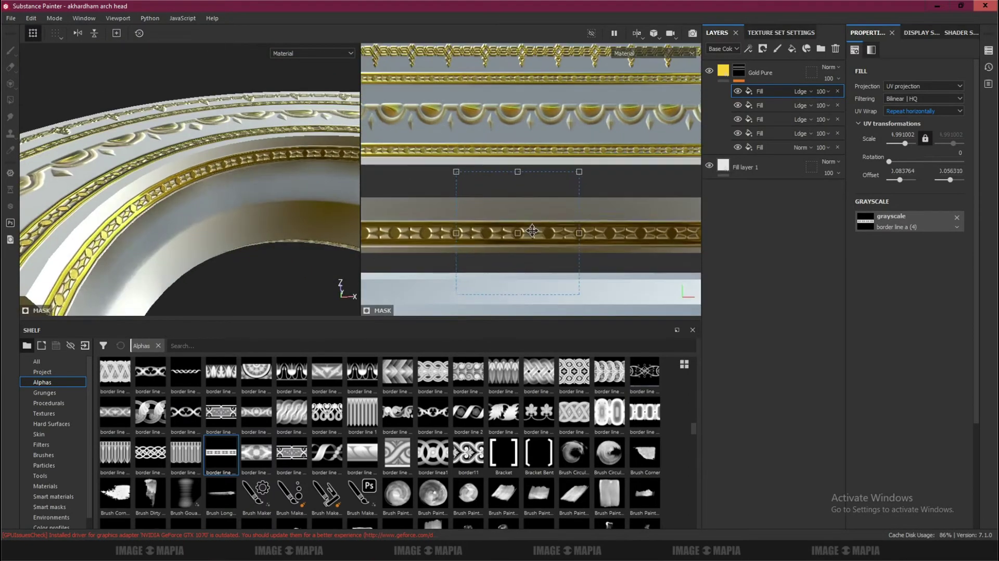
drag(532, 232, 532, 224)
drag(570, 192, 559, 220)
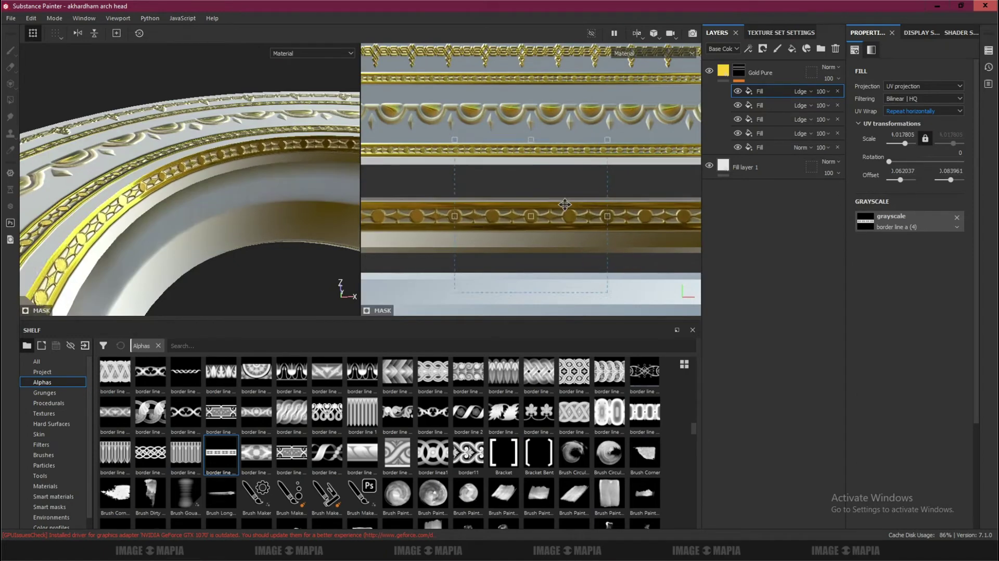
mouse_move(270, 189)
alt+mouse_down()
mouse_move(106, 168)
mouse_move(131, 188)
mouse_move(313, 138)
mouse_move(273, 231)
alt+mouse_up()
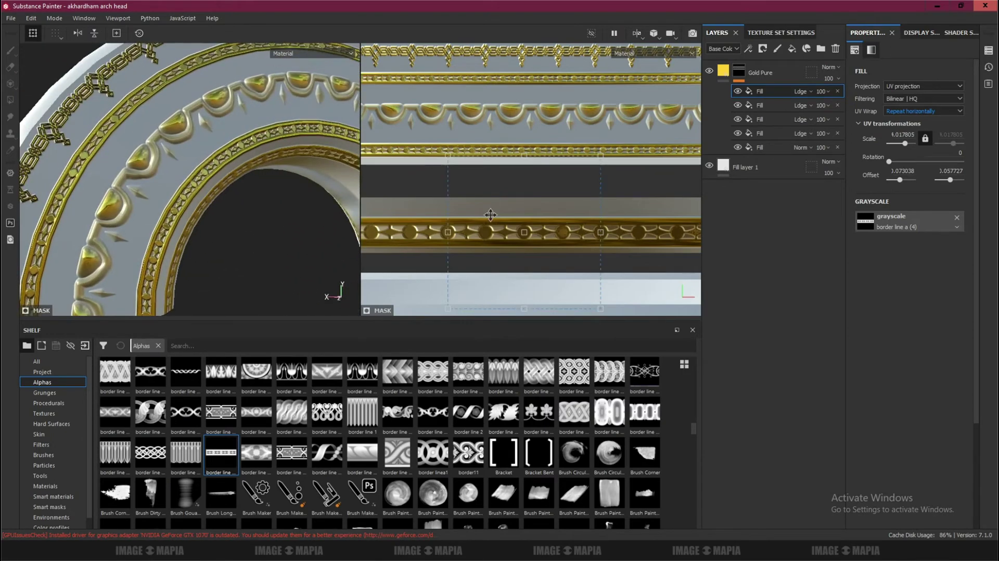
scroll(508, 225, down, 3)
Duplicate the border fill and shift the copy lower on the strip.
key(ctrl+d)
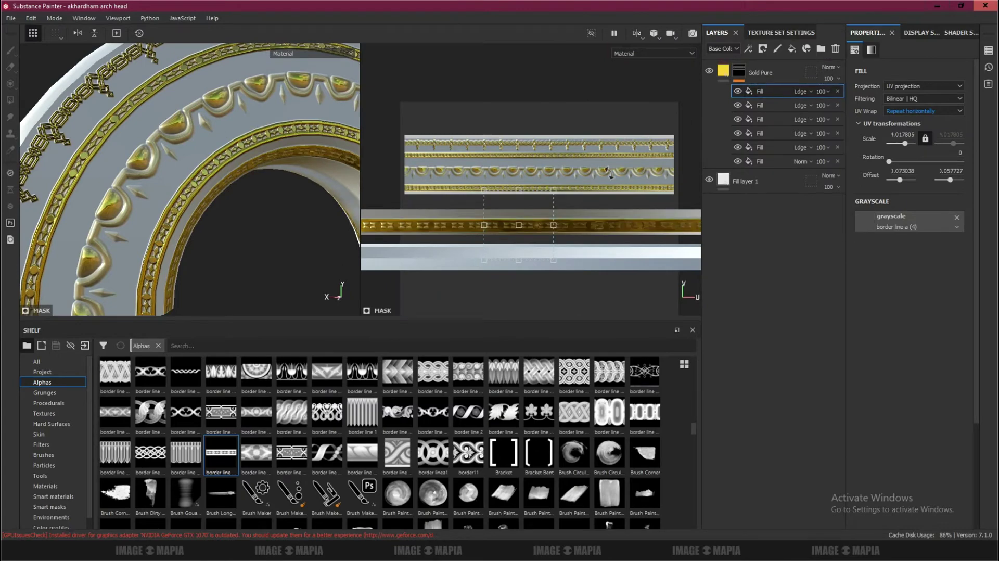
drag(519, 225, 514, 262)
mouse_move(292, 171)
alt+mouse_down()
mouse_move(189, 180)
mouse_move(161, 139)
alt+mouse_up()
scroll(480, 221, up, 3)
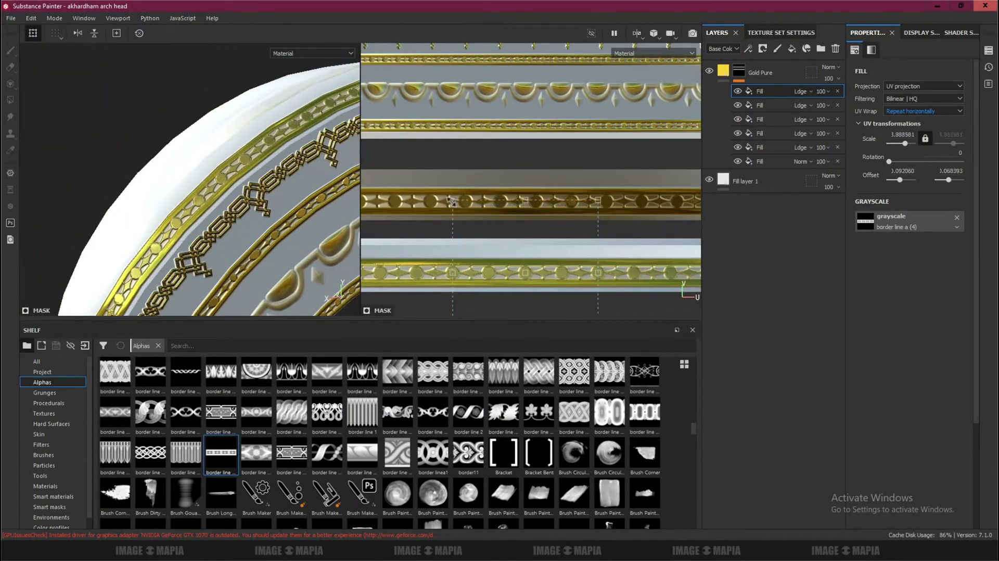
drag(480, 221, 432, 208)
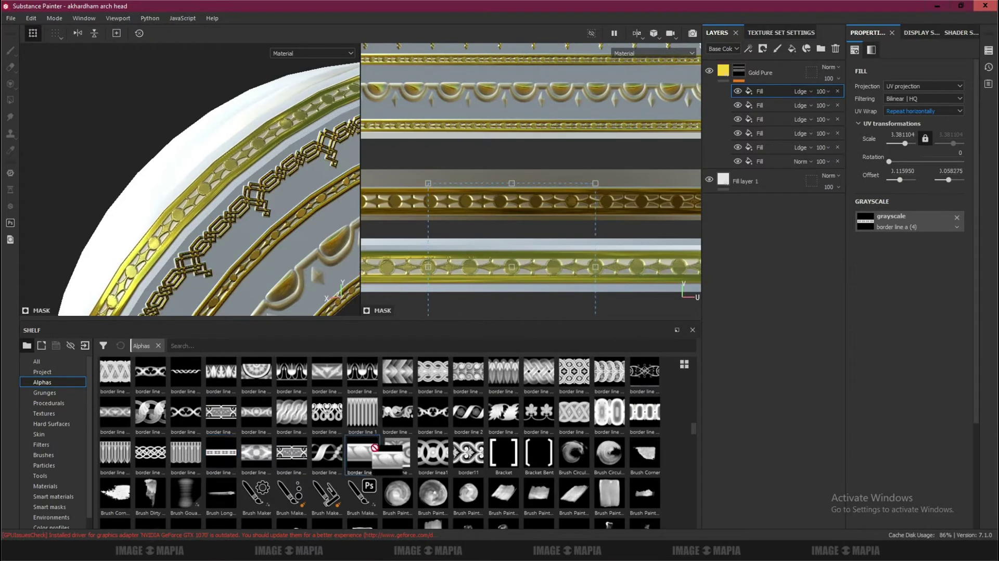
Switch the copy to the ridged border line a (3) alpha at about 15.3 scale, placed low.
drag(373, 446, 874, 230)
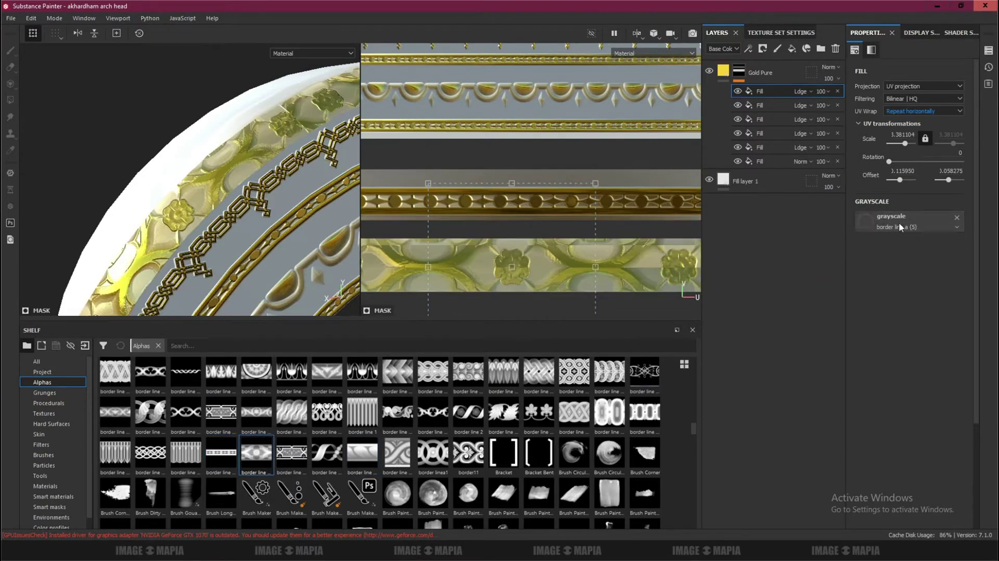
drag(185, 453, 891, 218)
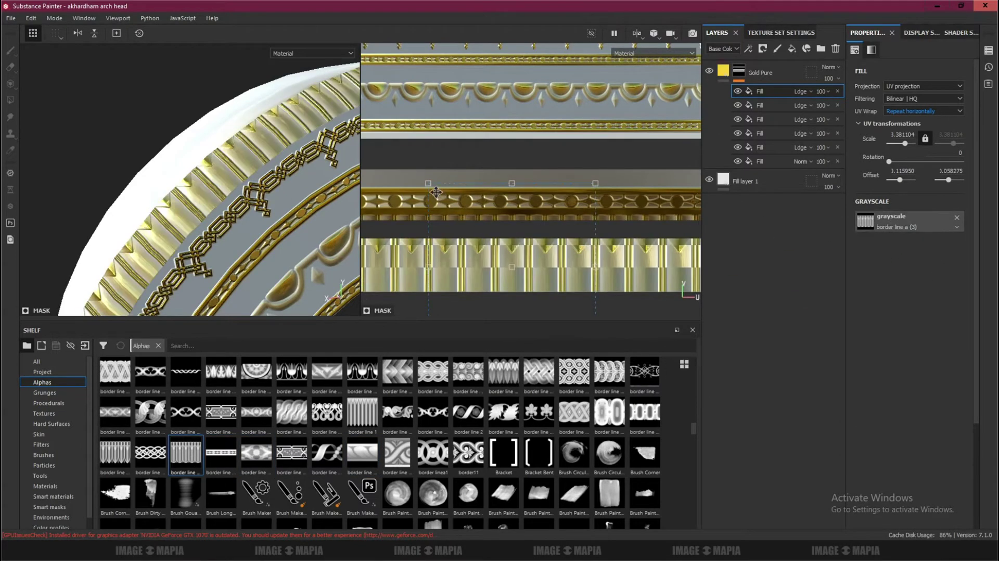
mouse_move(428, 183)
mouse_down()
mouse_move(564, 274)
mouse_move(556, 250)
mouse_move(553, 268)
mouse_up()
mouse_move(214, 206)
alt+mouse_down()
mouse_move(79, 184)
mouse_move(174, 175)
alt+mouse_up()
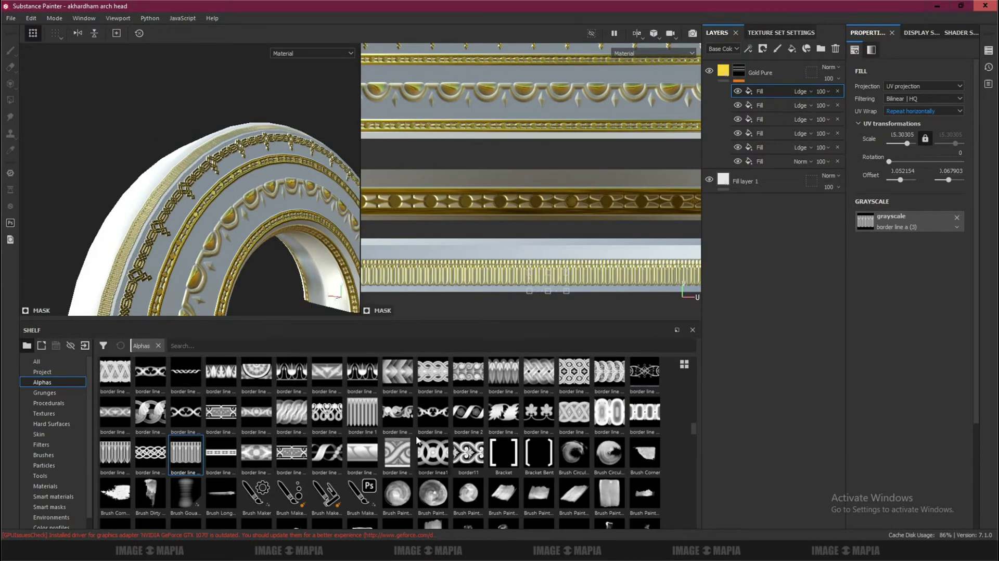
Drop the border line (19) alpha onto the band mask and enlarge it across the arch strip.
drag(256, 371, 905, 223)
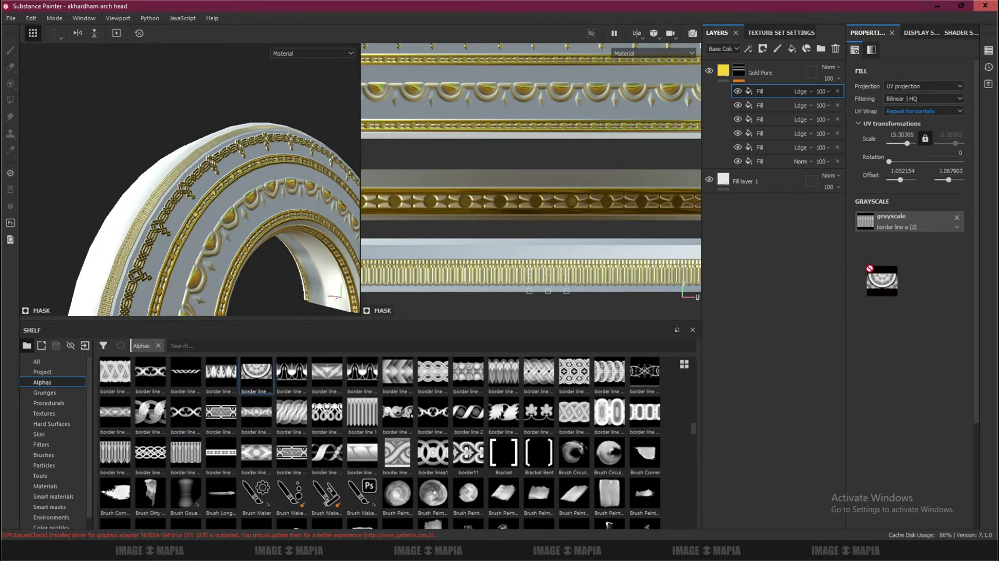
alt+drag(208, 209, 172, 187)
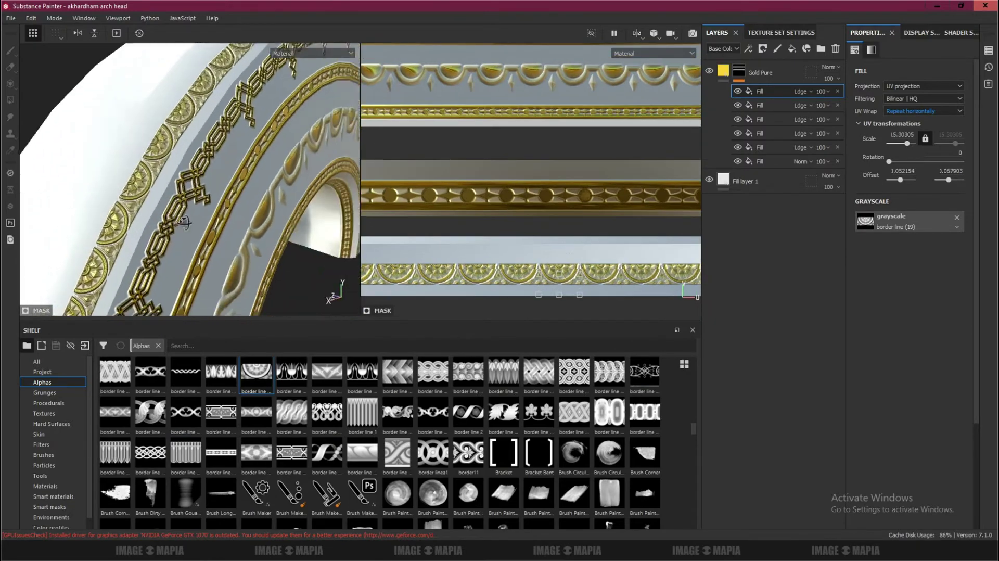
scroll(550, 277, up, 3)
drag(611, 230, 660, 205)
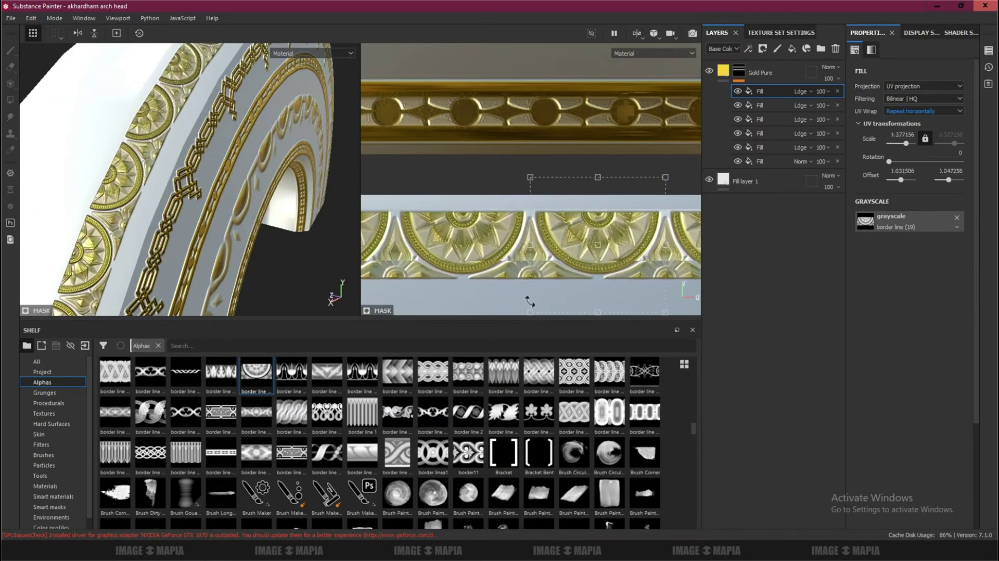
drag(498, 331, 480, 341)
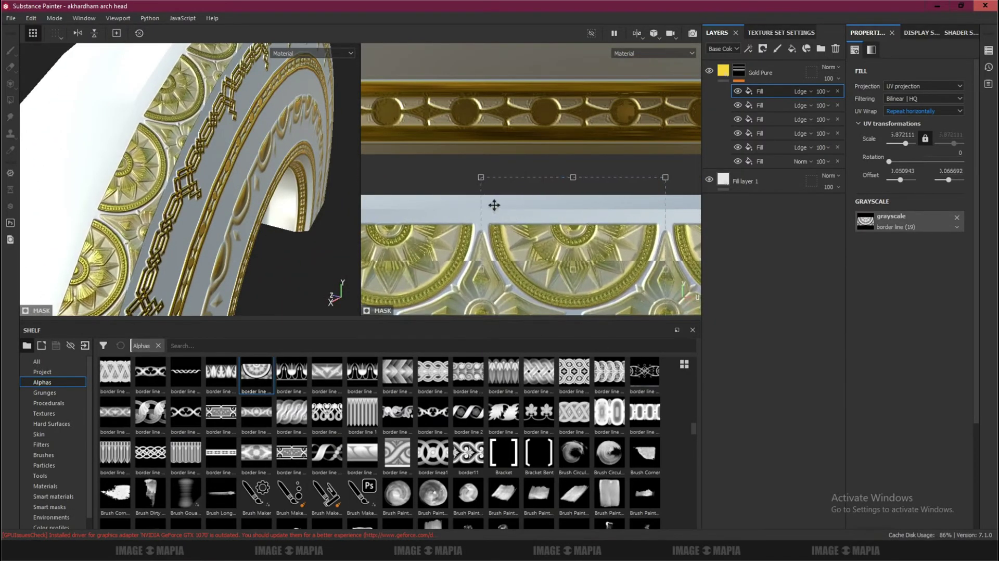
drag(481, 177, 464, 160)
Fine-tune the border pattern to a scale of about 7.02, checking it from several angles.
mouse_move(291, 183)
alt+mouse_down()
mouse_move(91, 200)
mouse_move(229, 141)
alt+mouse_up()
drag(508, 225, 508, 220)
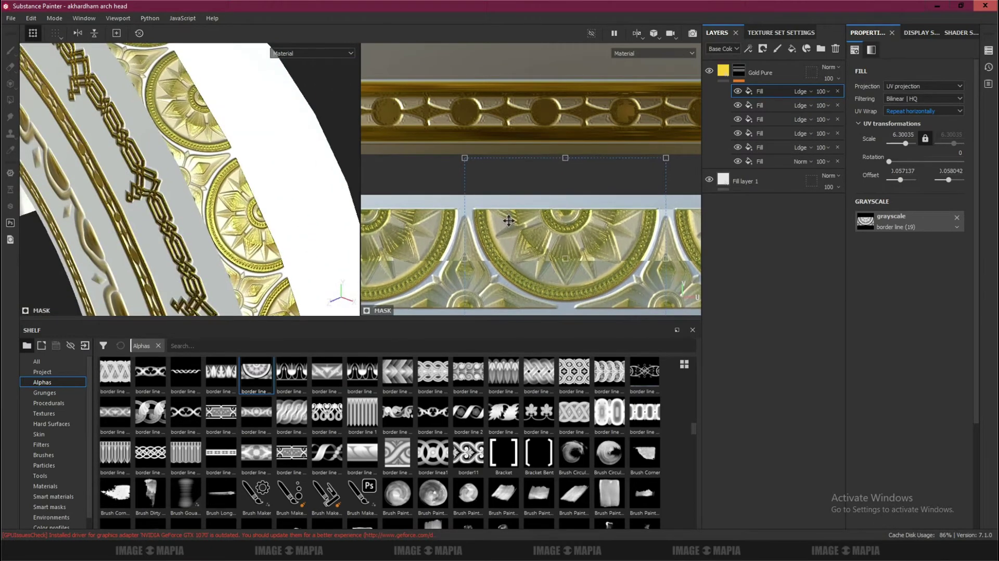
drag(464, 159, 477, 167)
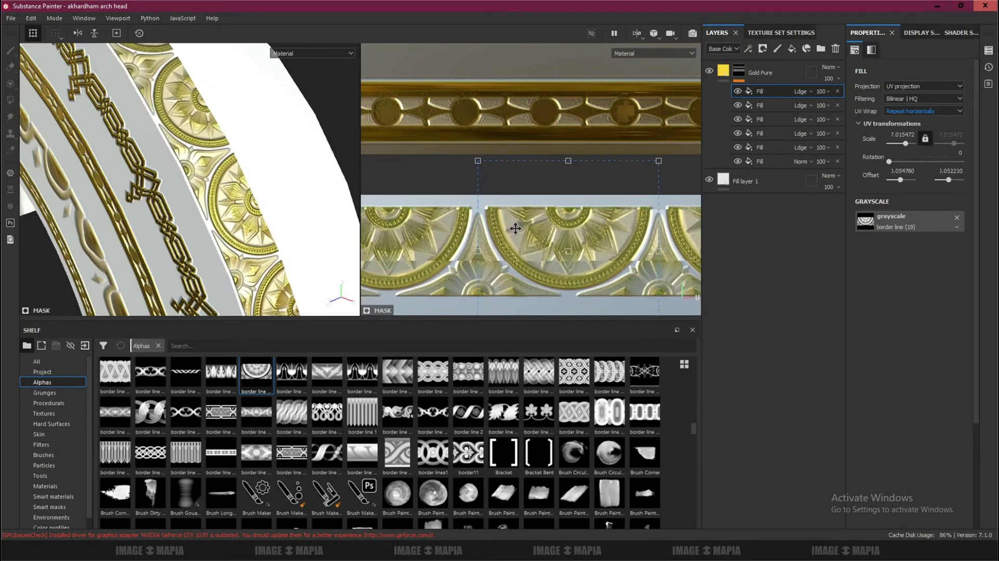
drag(510, 232, 512, 235)
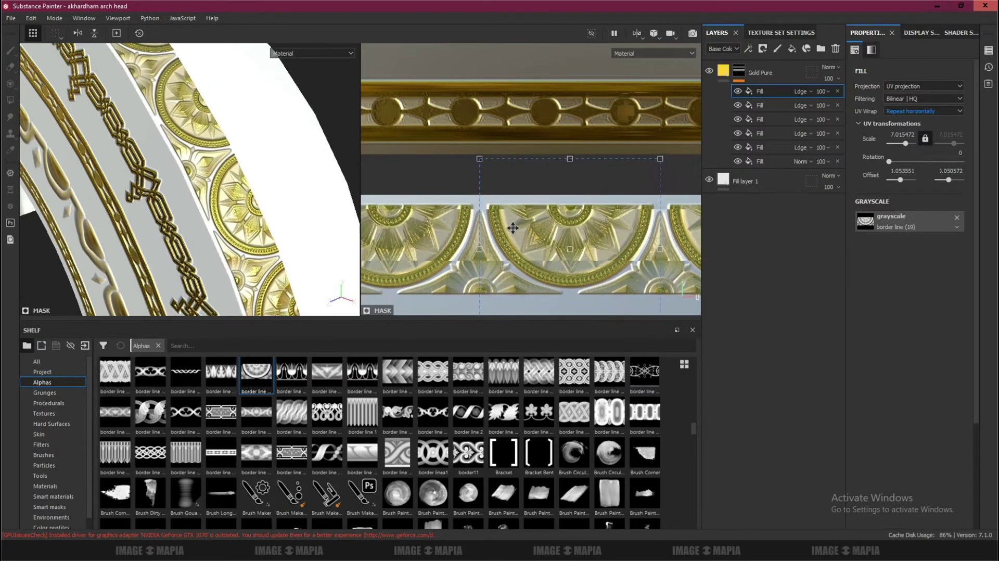
mouse_move(220, 157)
alt+mouse_down()
mouse_move(175, 211)
mouse_move(177, 144)
mouse_move(145, 204)
mouse_move(271, 193)
mouse_move(299, 208)
mouse_move(54, 200)
mouse_move(192, 236)
alt+mouse_up()
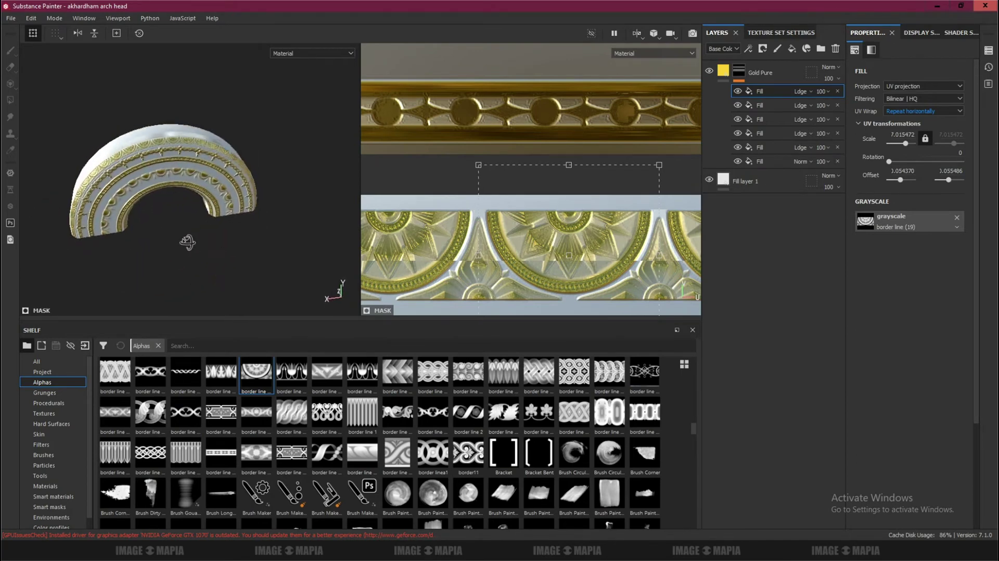
key(ctrl)
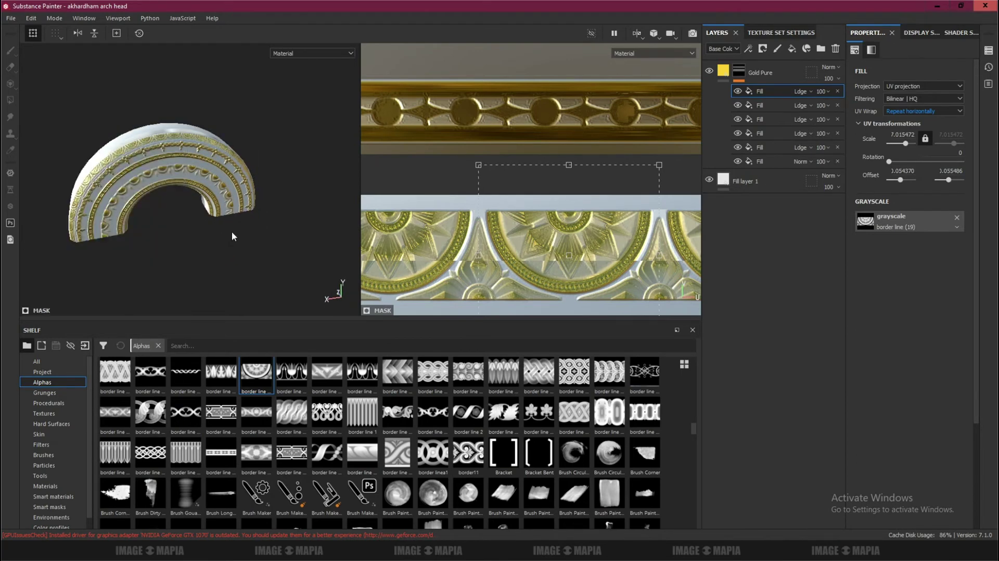
mouse_move(232, 235)
alt+mouse_down()
mouse_move(158, 215)
mouse_move(179, 226)
mouse_move(113, 118)
mouse_move(170, 211)
alt+mouse_up()
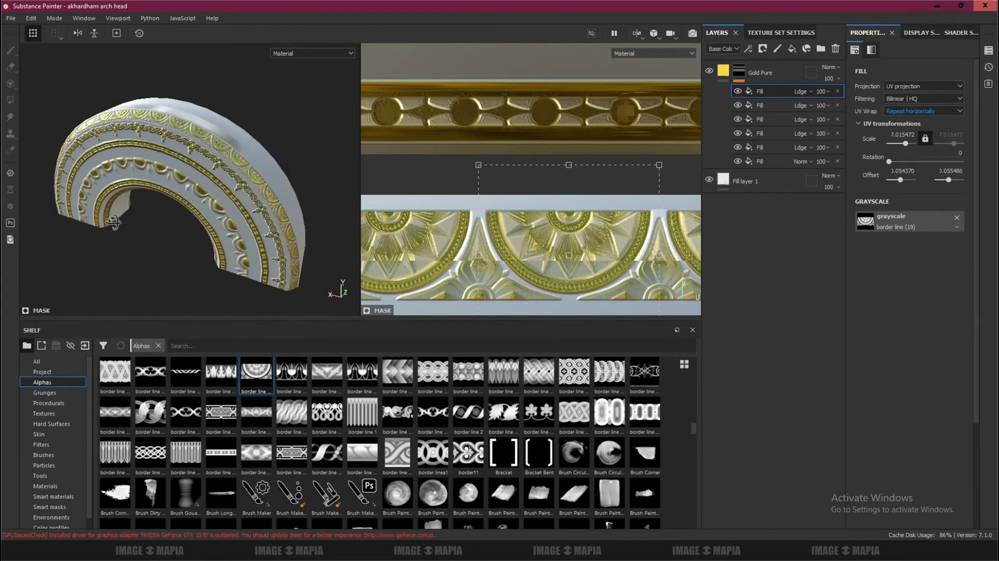
Bake all seven DefaultMaterial mesh maps at a 2048 output size.
click(781, 32)
click(804, 356)
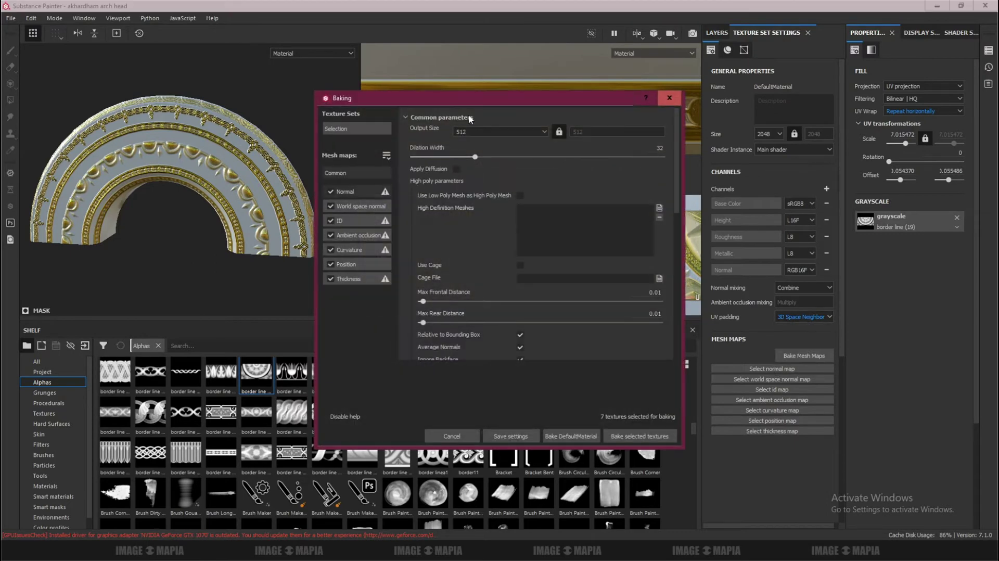
click(495, 131)
click(475, 193)
click(630, 437)
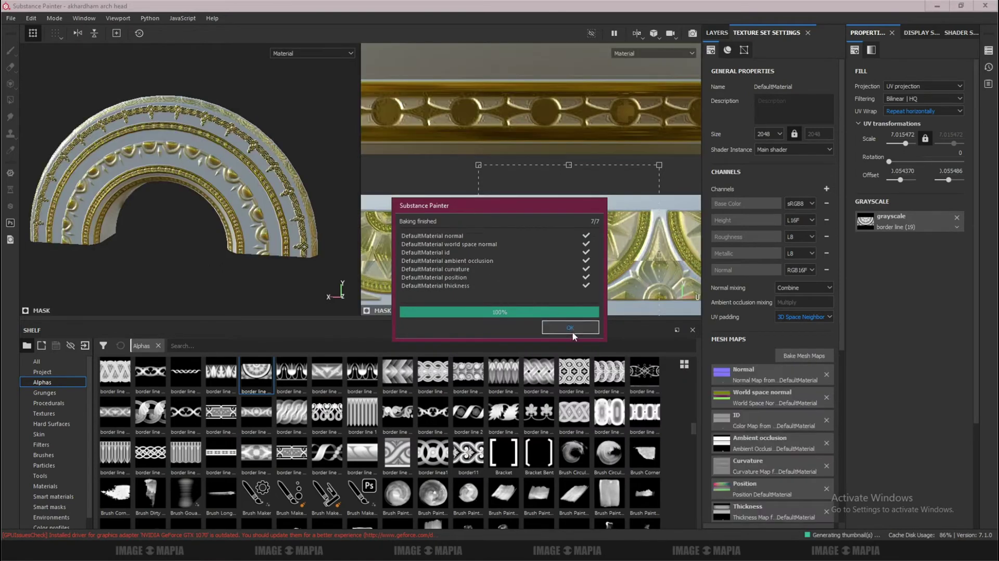
click(573, 333)
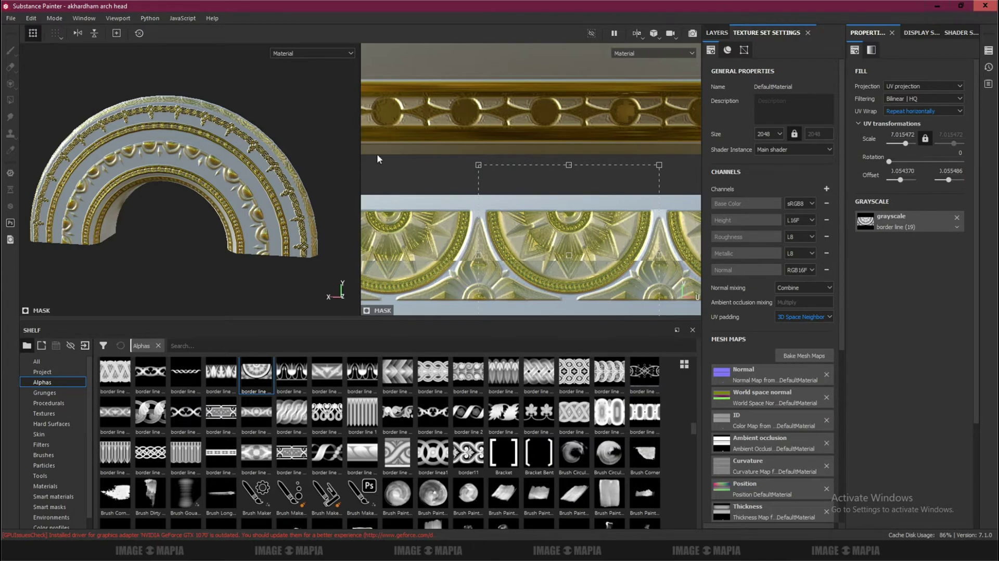
key(ctrl+shift+e)
Export the arch head textures with the file type set to jpeg.
click(281, 100)
click(236, 100)
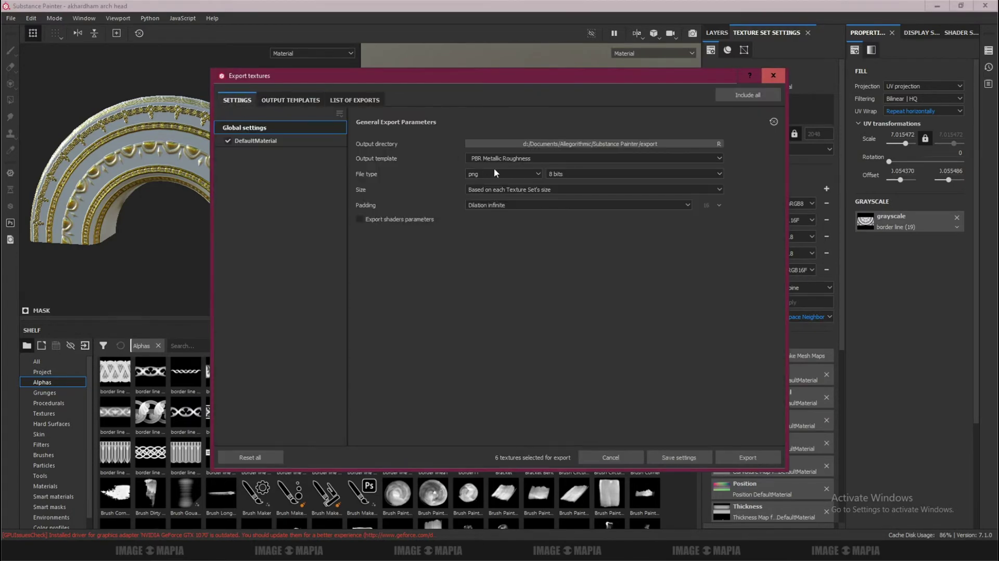
click(494, 174)
click(480, 208)
click(751, 458)
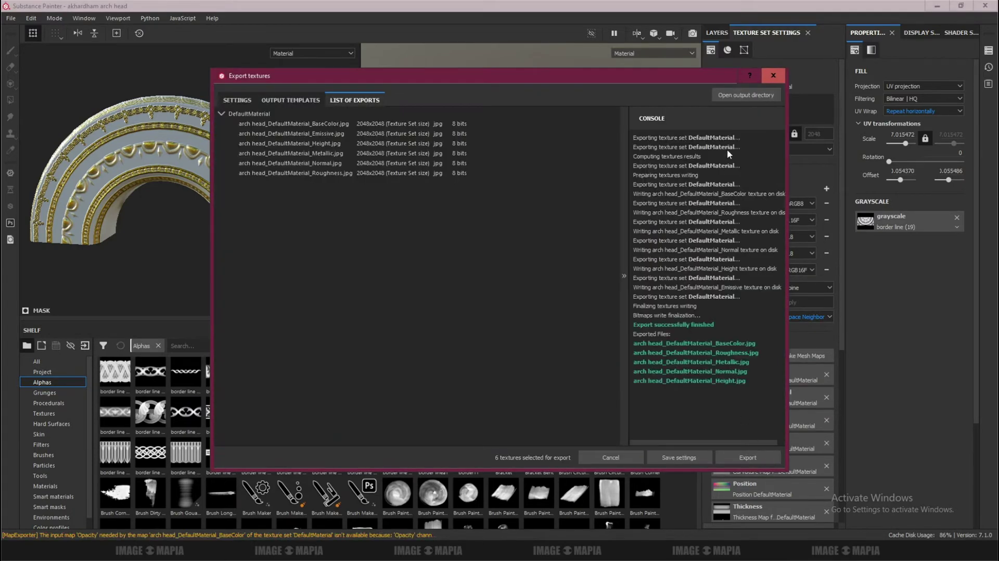
Check the export folder and preview the Height texture at full size.
click(748, 95)
double_click(481, 129)
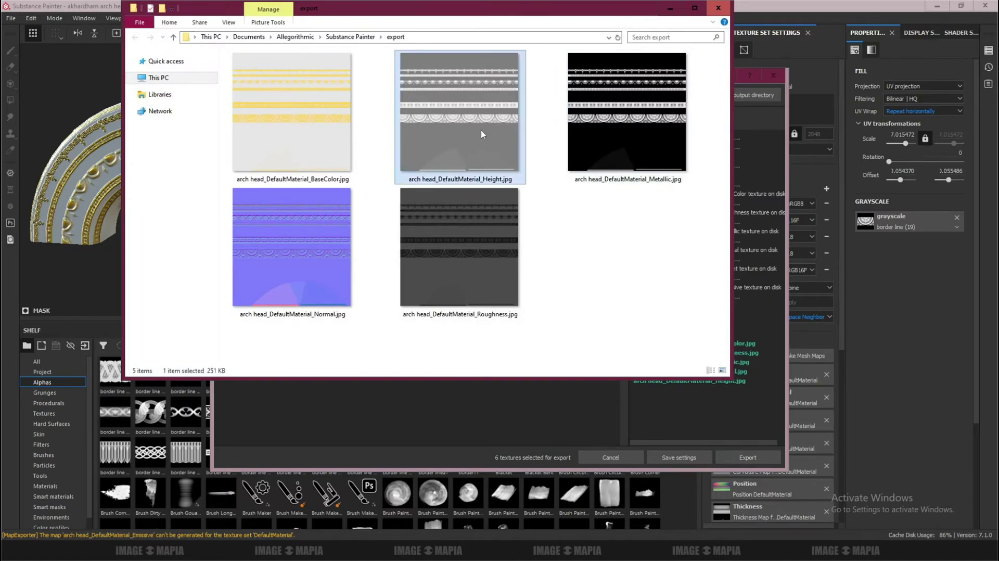
key(Escape)
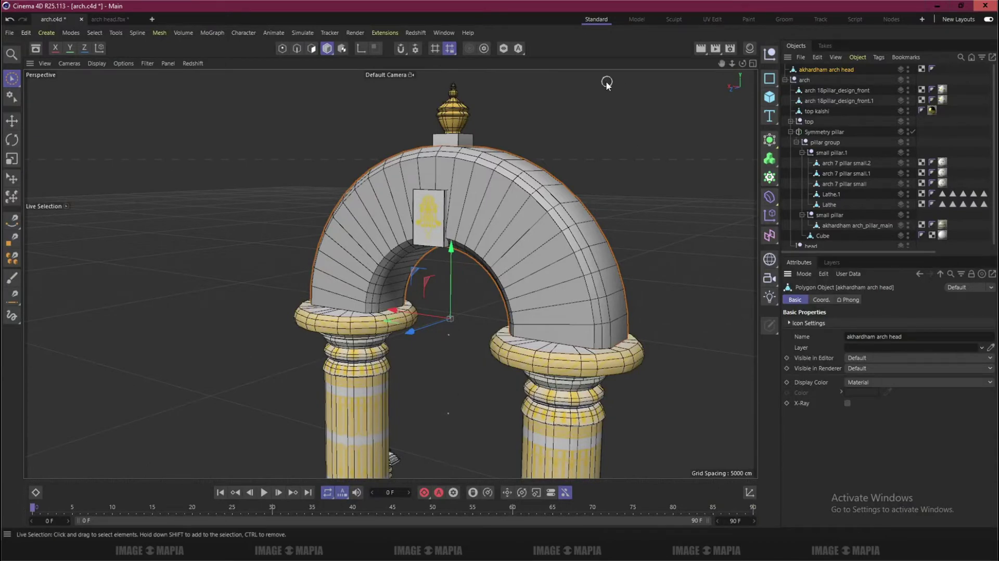
Create a new Redshift material named akshardham arch head.
click(416, 33)
mouse_move(428, 49)
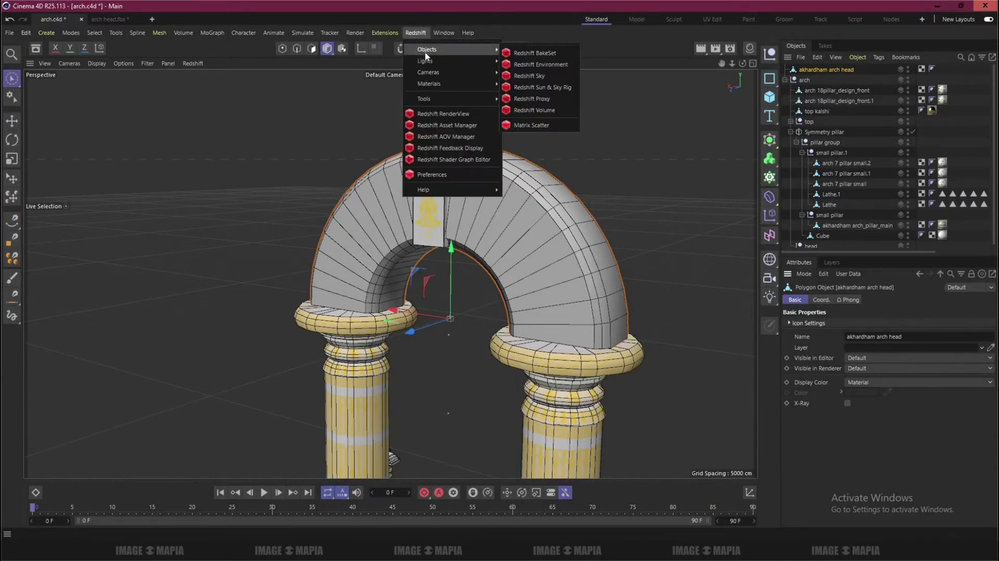
click(558, 85)
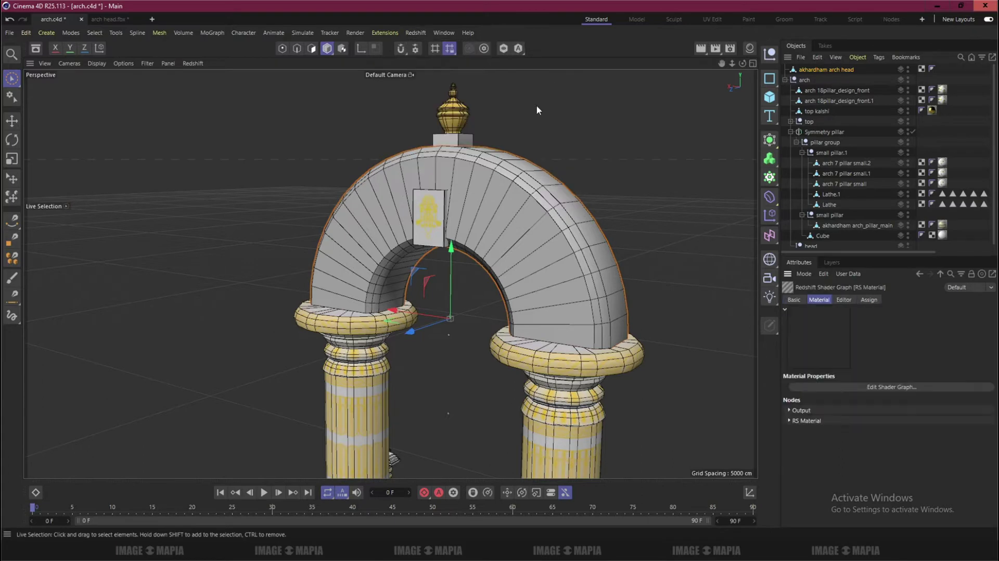
click(749, 49)
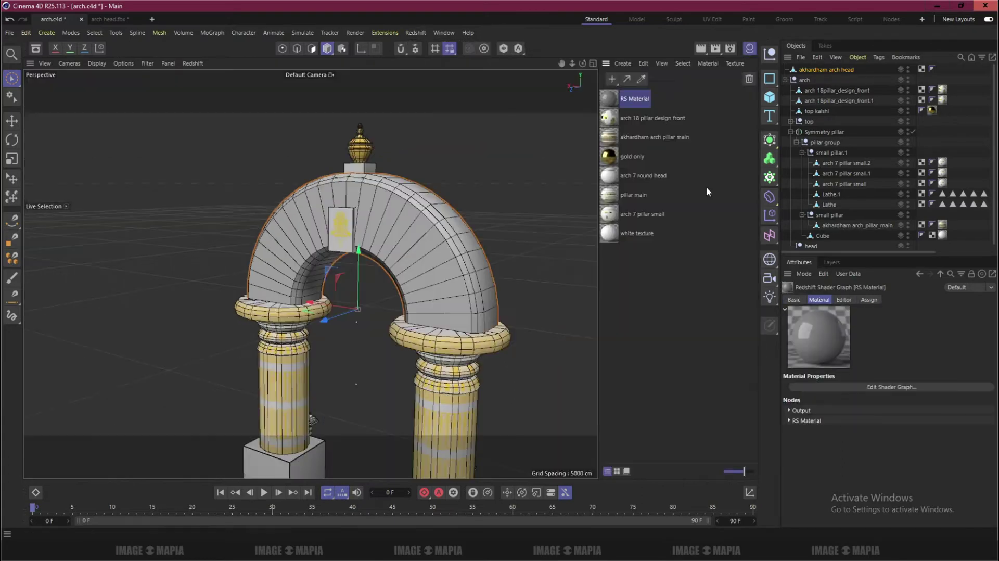
click(795, 300)
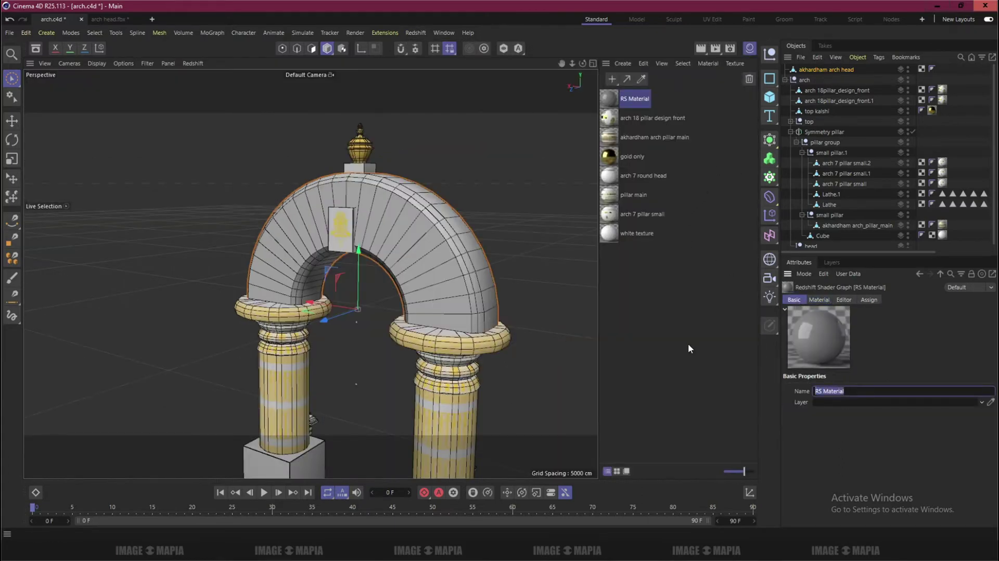
text(akshardham arch head)
key(Return)
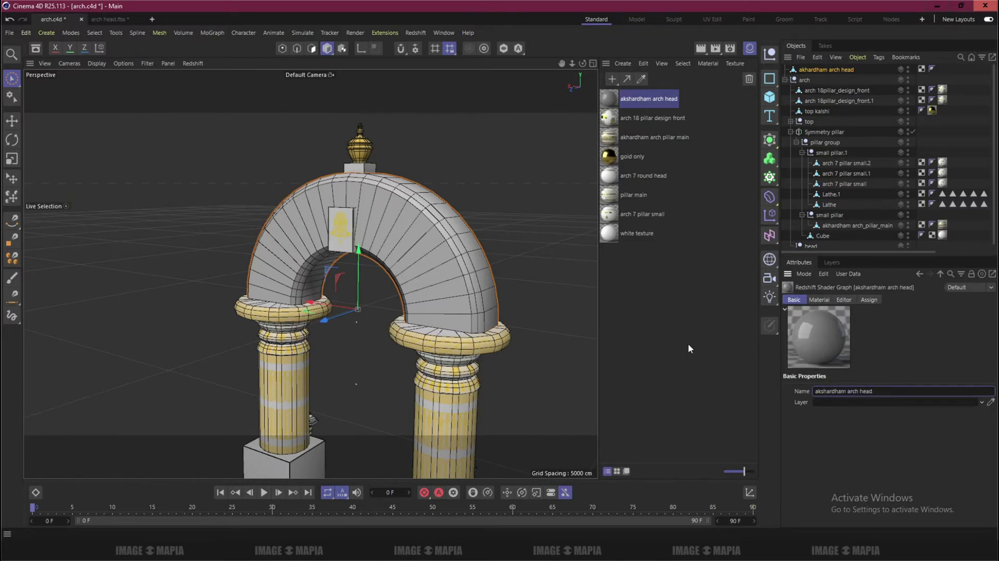
Show the arch head material's Shader Graph maximized to full screen.
key(shift+F2)
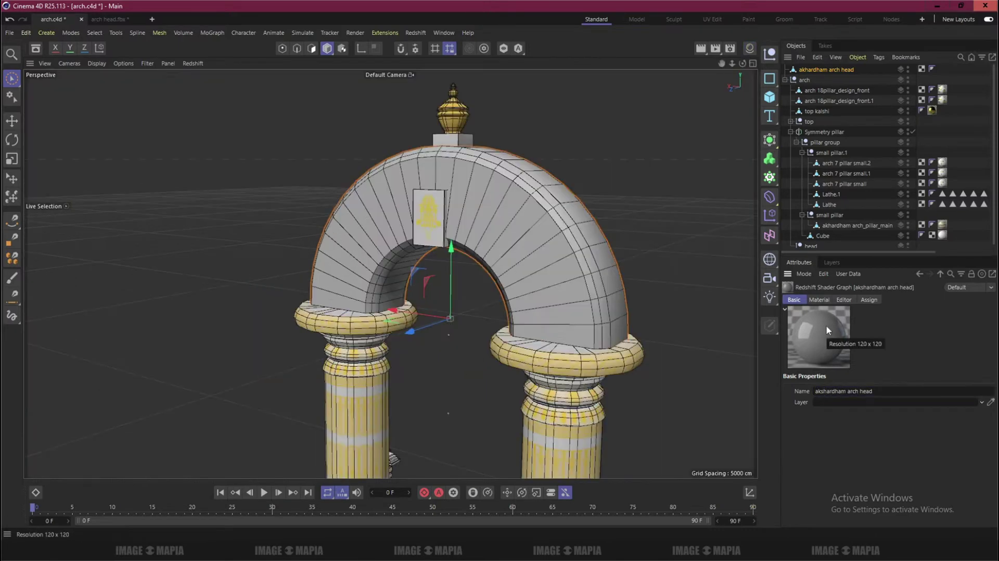
click(750, 48)
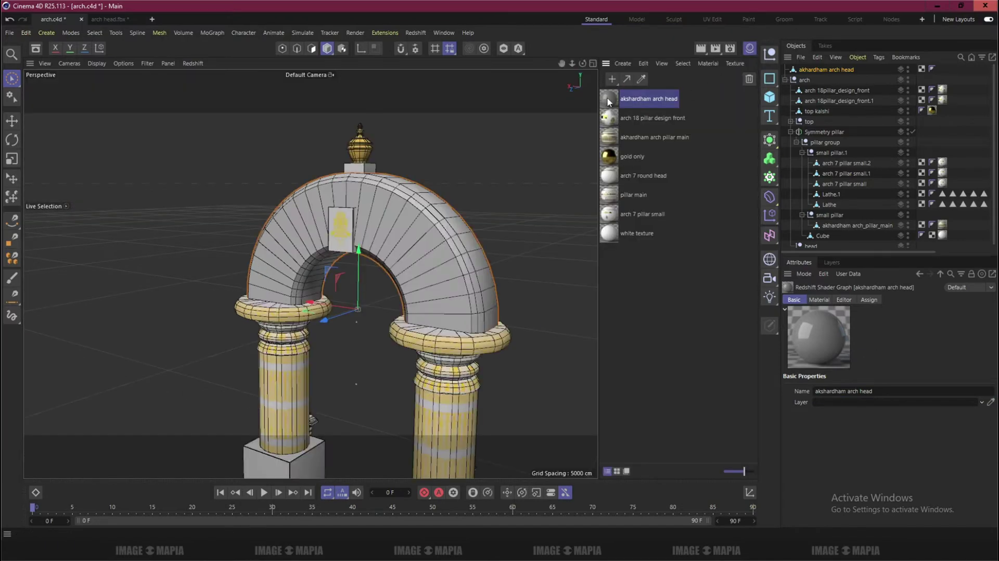
click(408, 39)
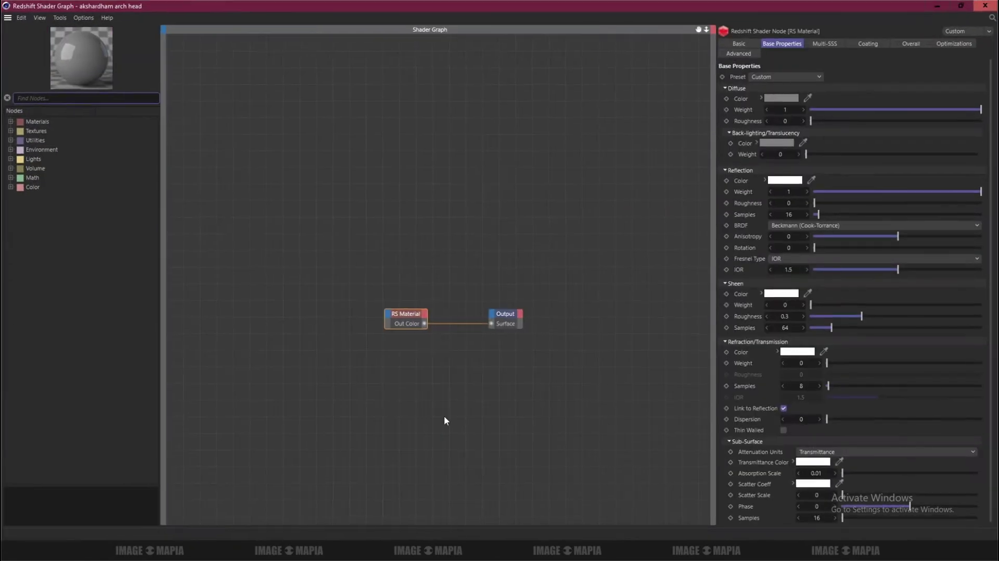
Bring the five exported arch head JPG textures into the shader graph as nodes.
scroll(307, 346, up, 2)
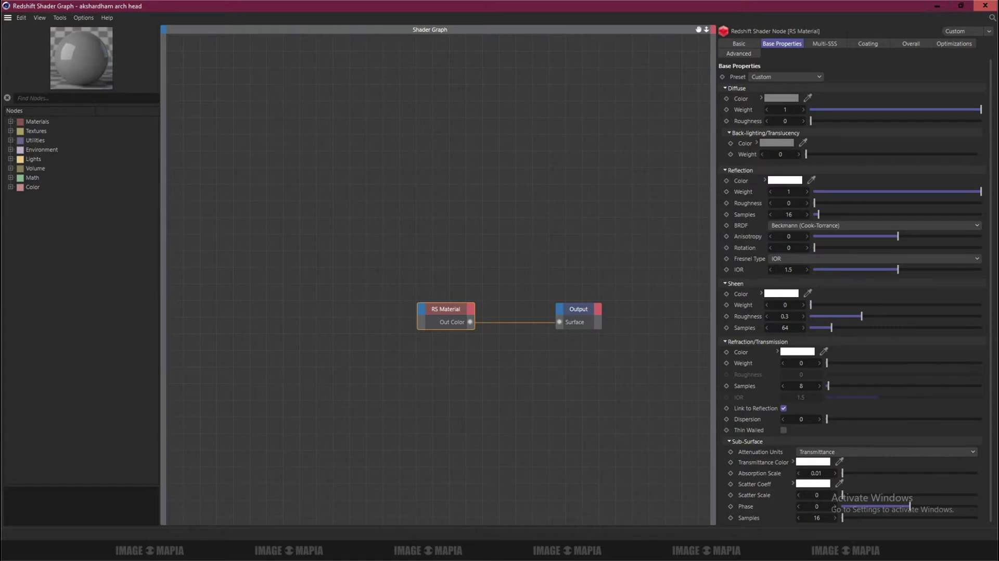
key(alt+Tab)
drag(447, 135, 395, 465)
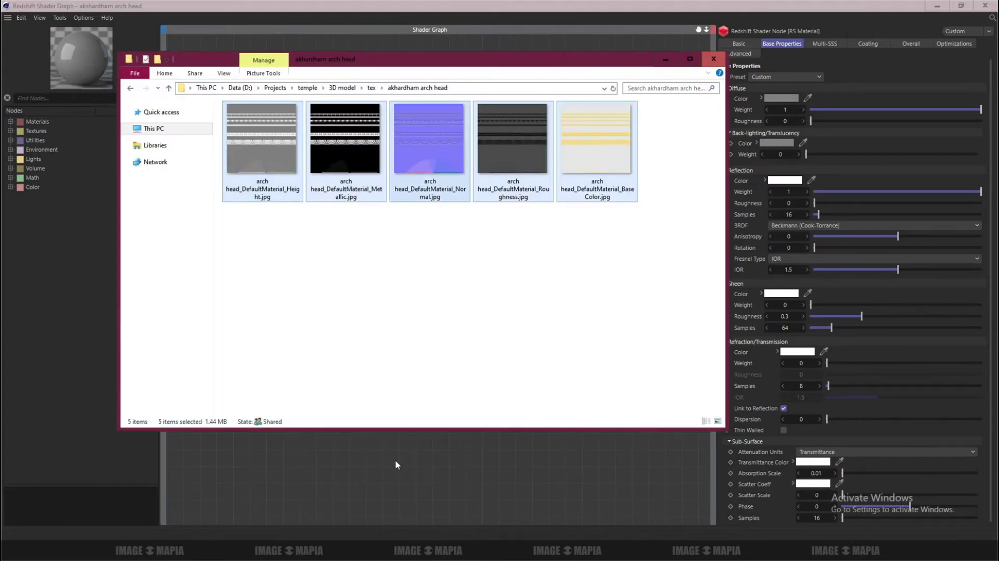
click(460, 89)
click(666, 59)
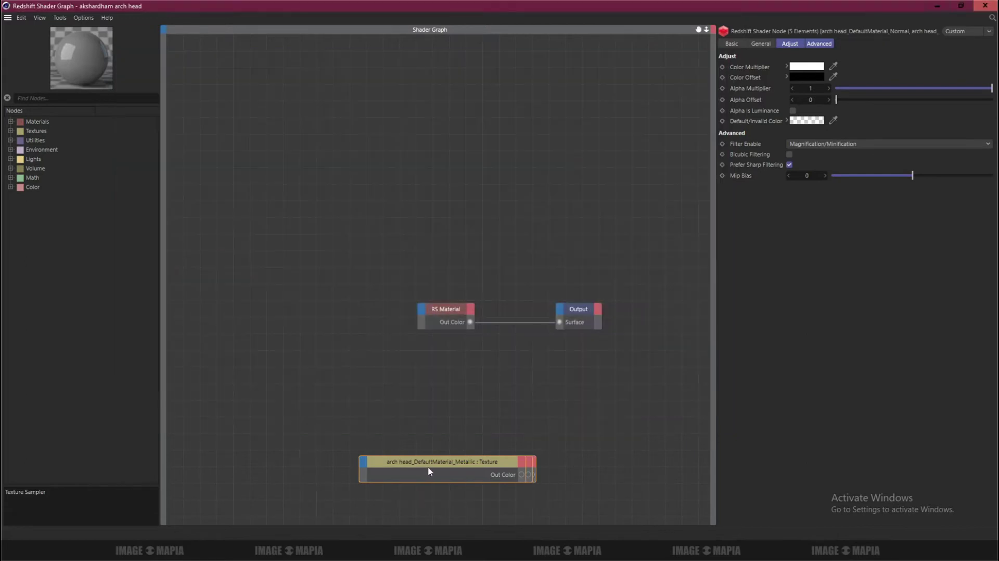
drag(429, 468, 294, 303)
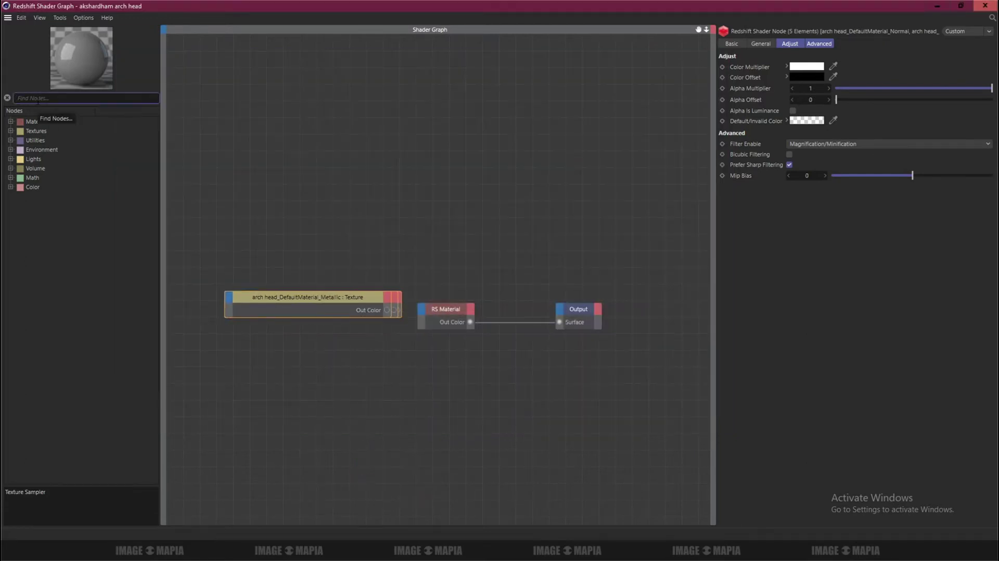
Add an RS Normal Map loading the Normal texture and connect it to RS Material's Bump Input.
text(nor)
drag(353, 234, 347, 234)
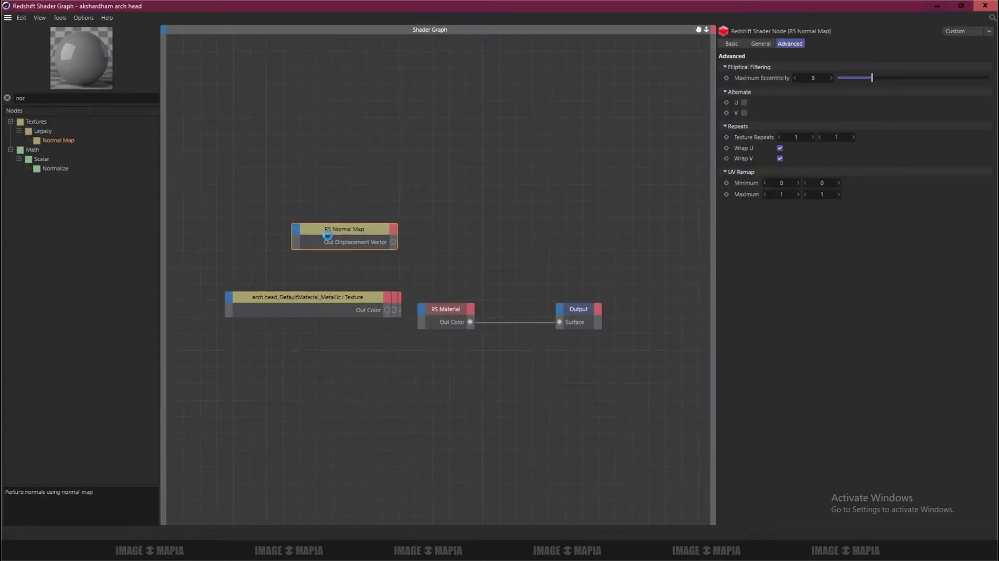
scroll(403, 241, up, 2)
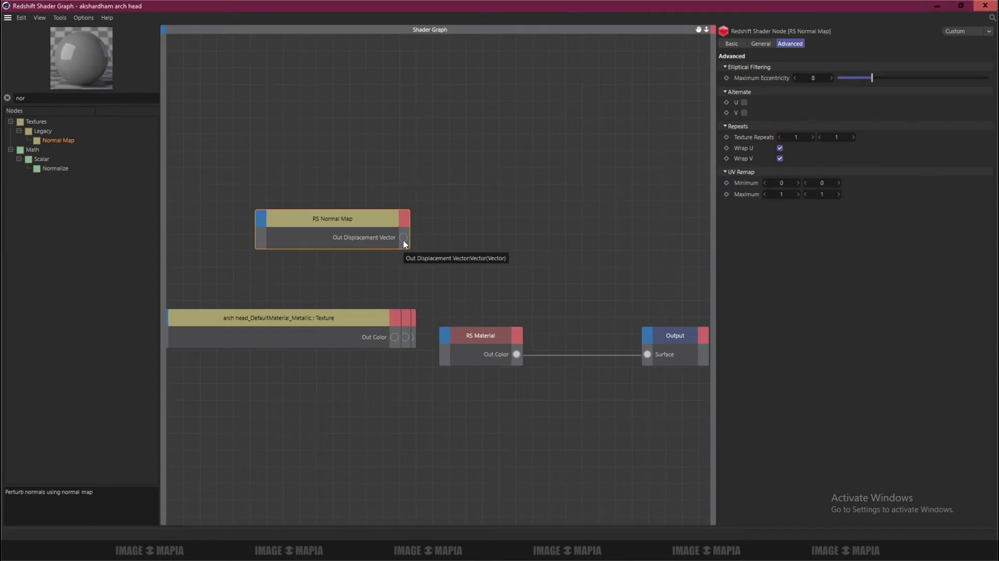
click(761, 43)
click(981, 127)
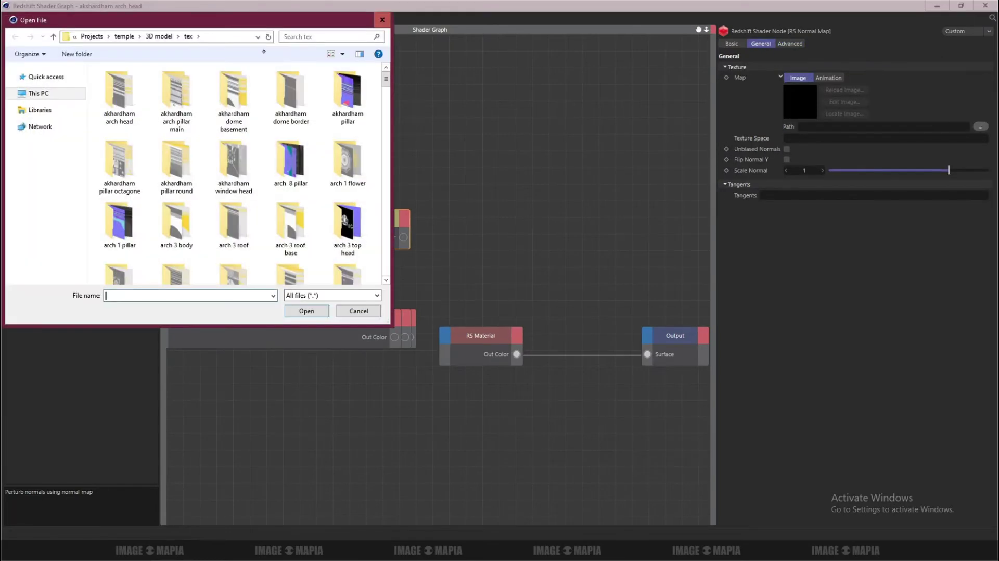
double_click(179, 101)
double_click(313, 103)
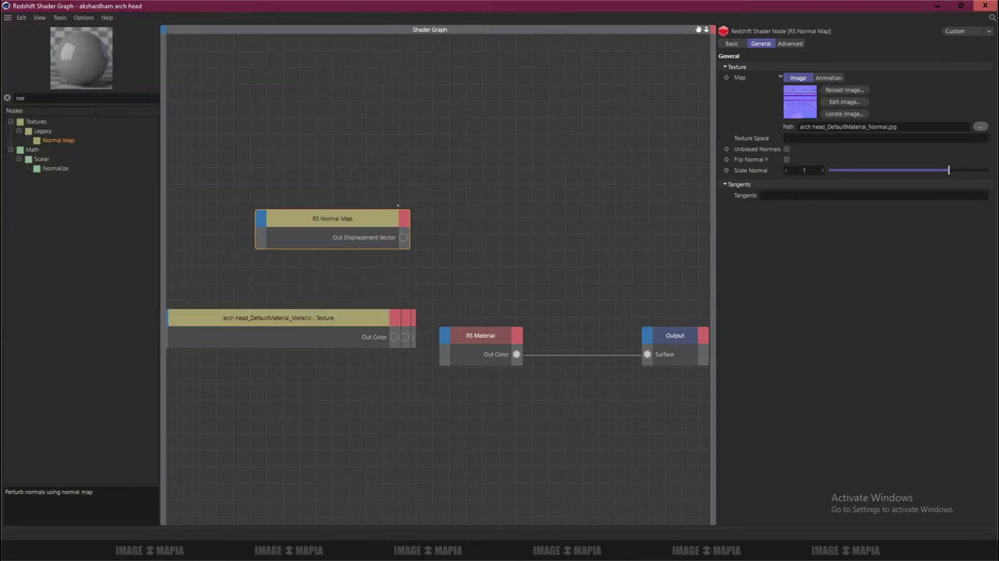
drag(404, 239, 444, 342)
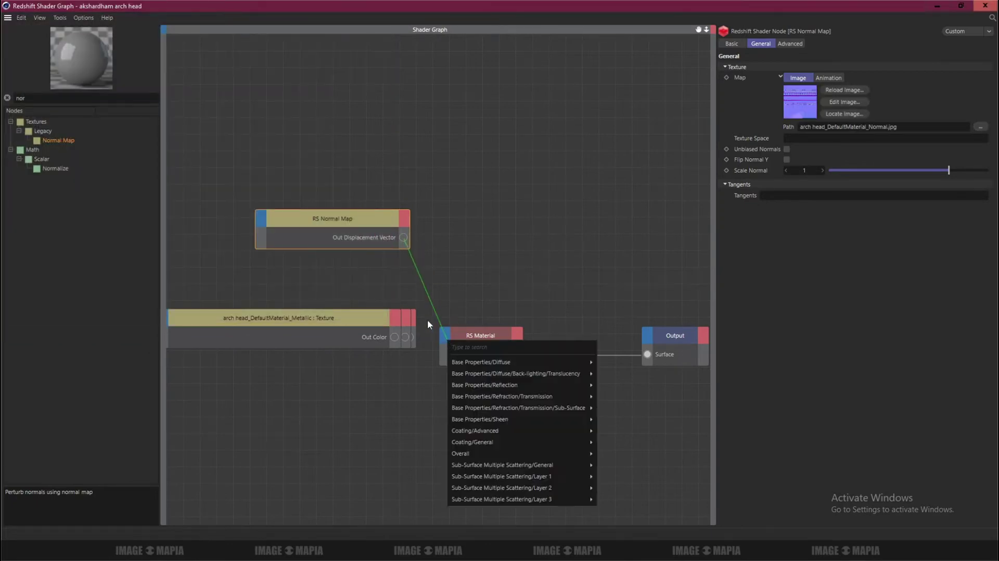
click(617, 488)
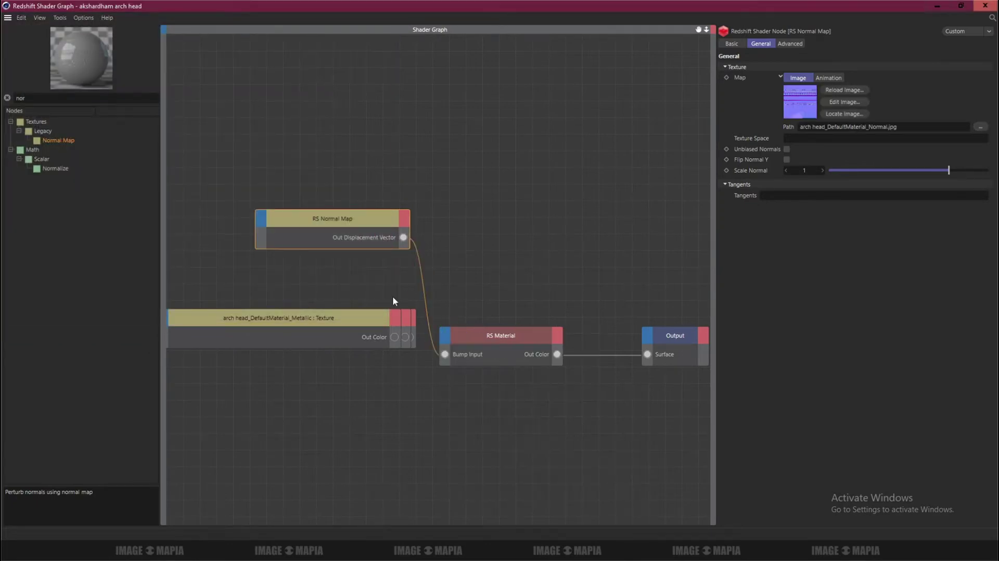
click(20, 98)
Add an RS Displacement node and connect the Metallic texture to reflection metalness.
text(dis)
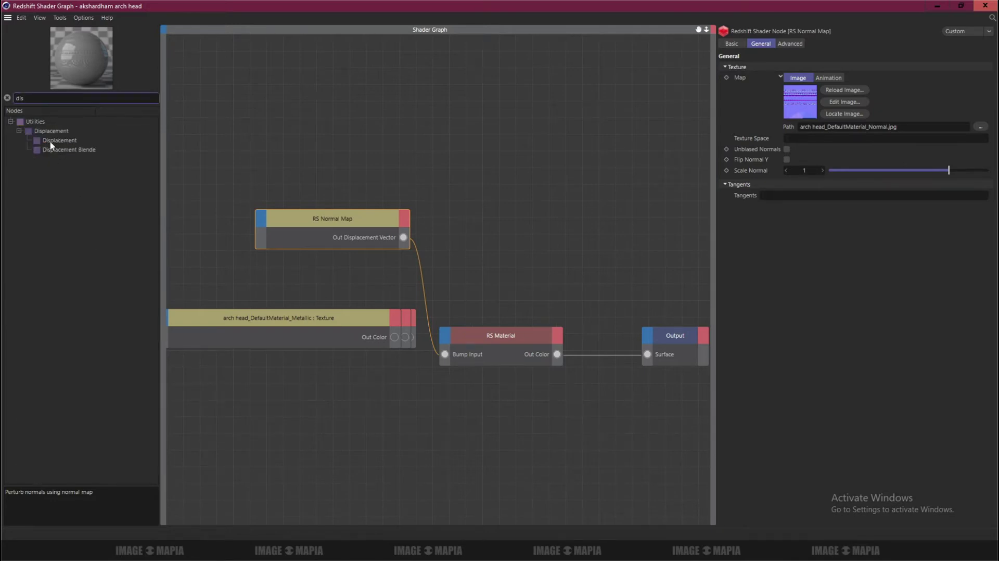
drag(51, 144, 370, 157)
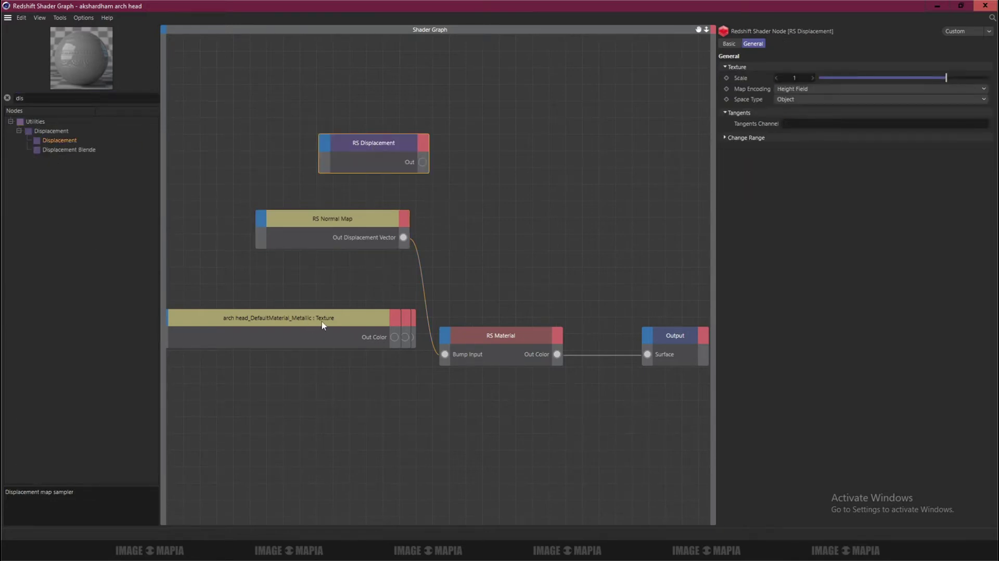
drag(323, 325, 293, 370)
drag(443, 341, 443, 341)
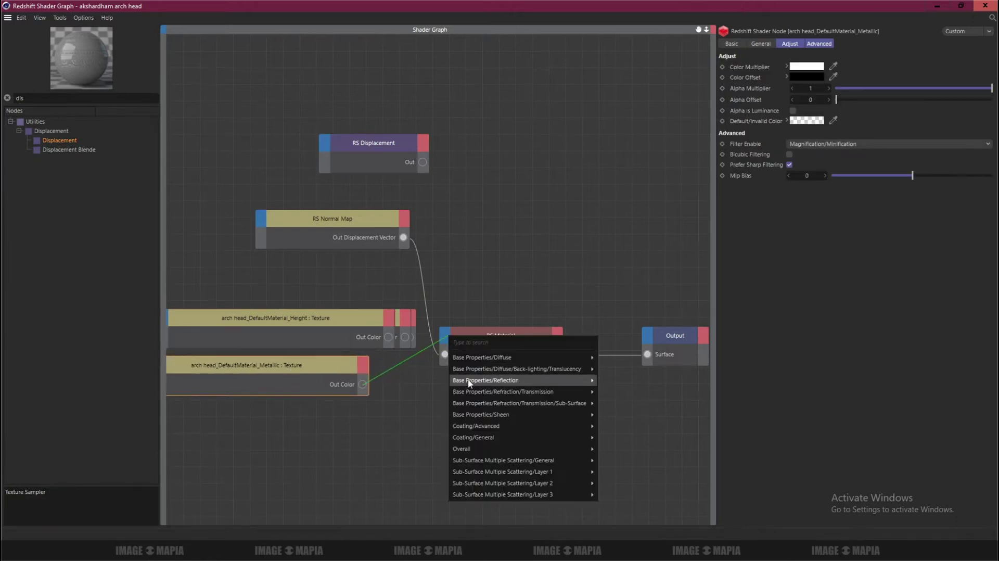
click(632, 483)
Use the Height texture as the displacement map, feeding Output's Displacement input.
mouse_move(342, 325)
mouse_down()
mouse_move(214, 145)
mouse_move(328, 156)
mouse_up()
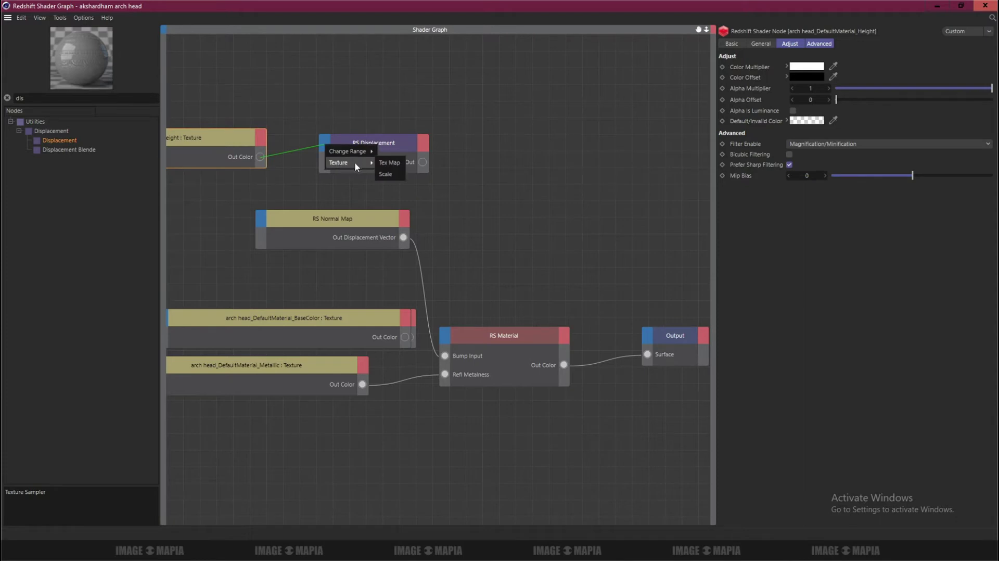
click(394, 164)
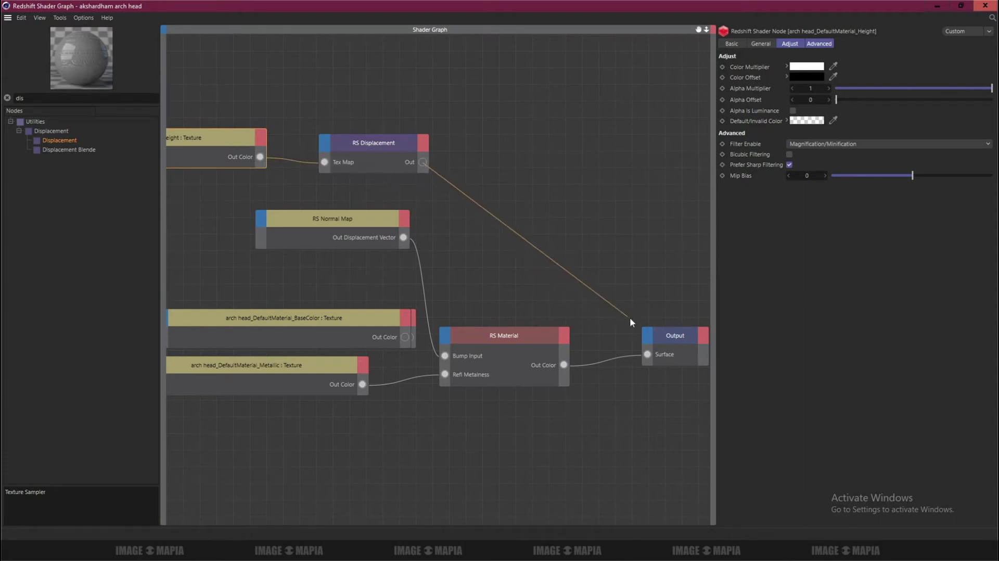
drag(427, 163, 656, 345)
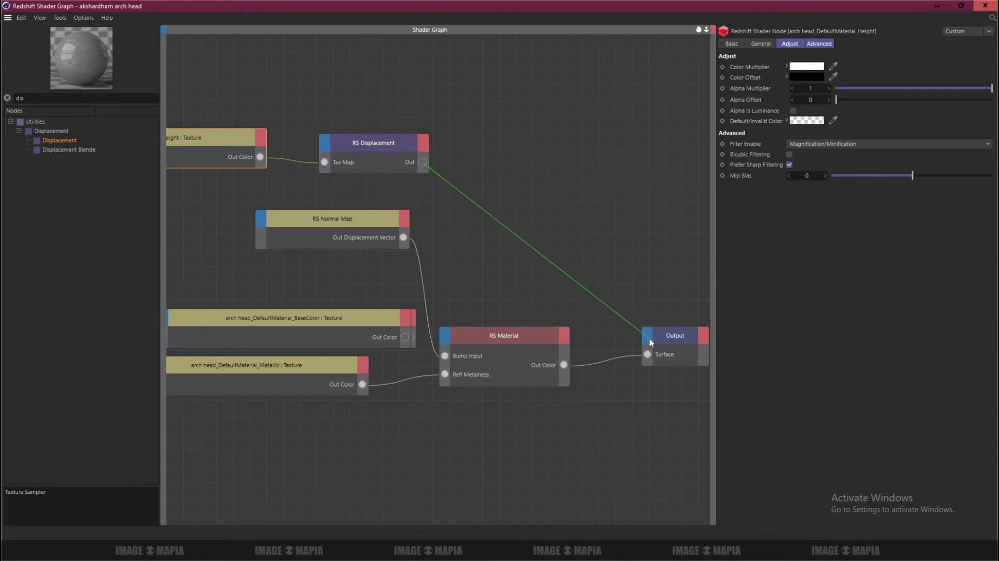
drag(554, 226, 649, 337)
click(669, 363)
Connect BaseColor to the diffuse color and Roughness to reflection roughness.
drag(326, 338, 284, 287)
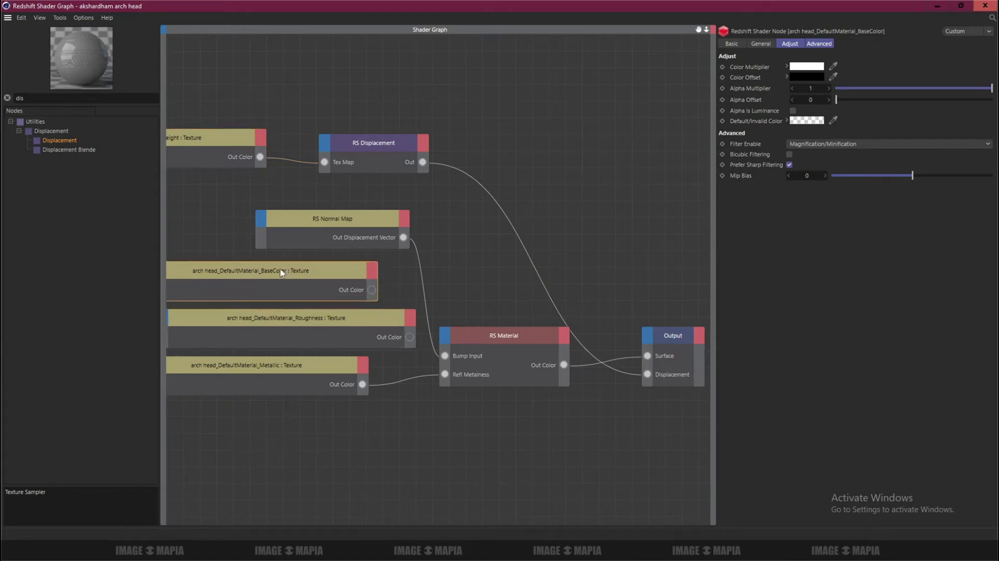
mouse_move(365, 287)
mouse_down()
mouse_move(447, 340)
mouse_move(322, 455)
mouse_up()
click(617, 364)
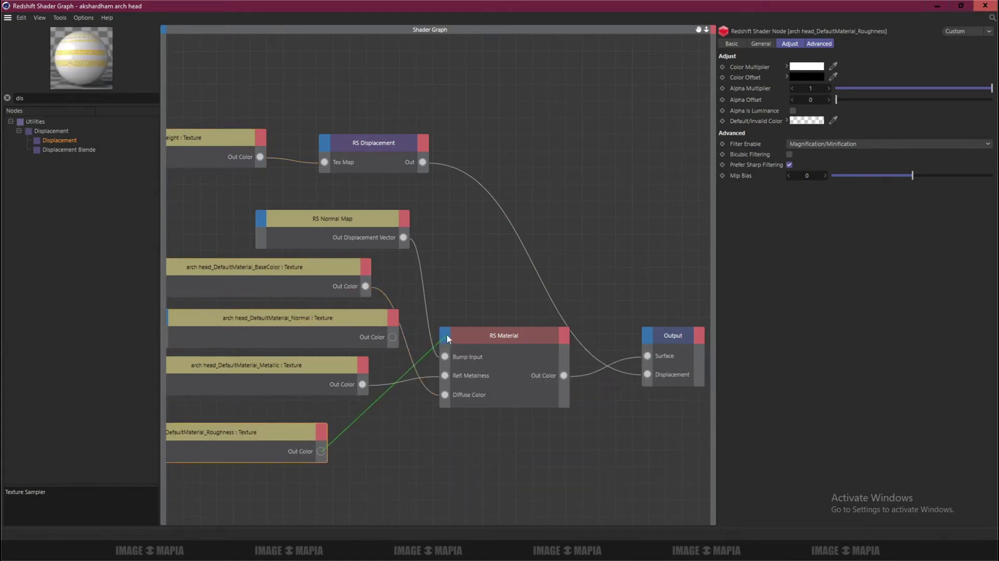
drag(447, 339, 447, 339)
click(622, 403)
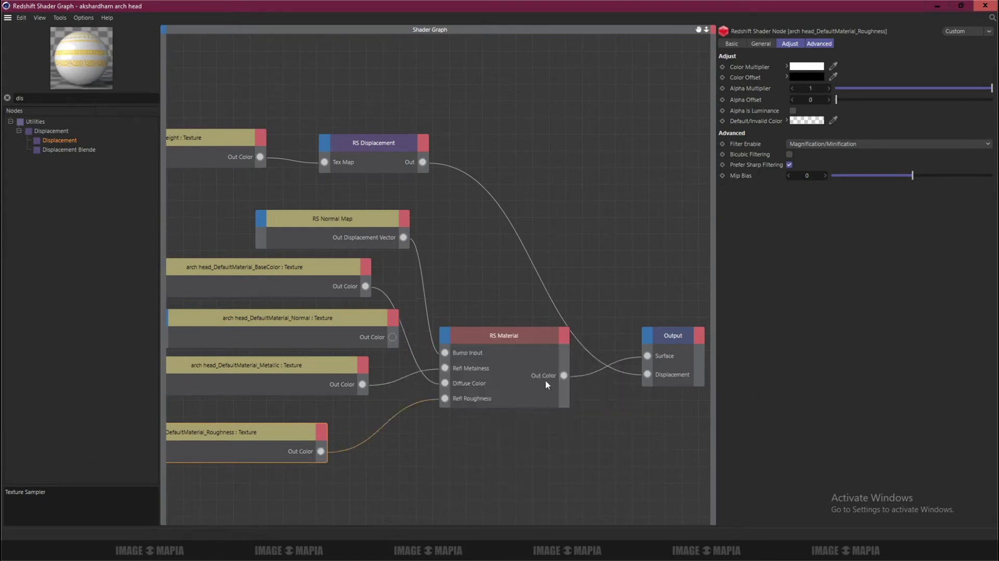
Set RS Material's reflection Fresnel type to Metalness and close the shader graph.
drag(357, 332, 197, 198)
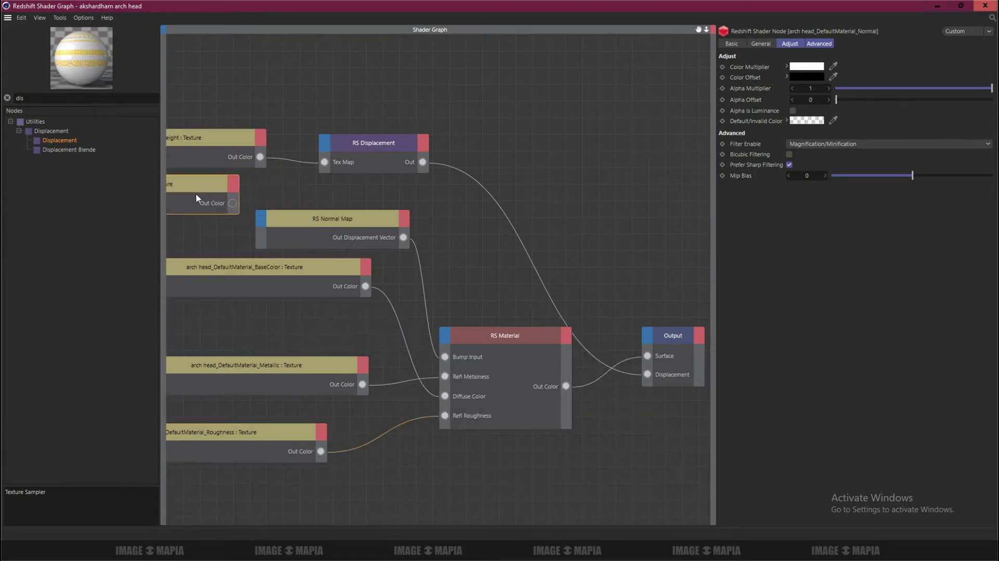
click(473, 335)
click(793, 259)
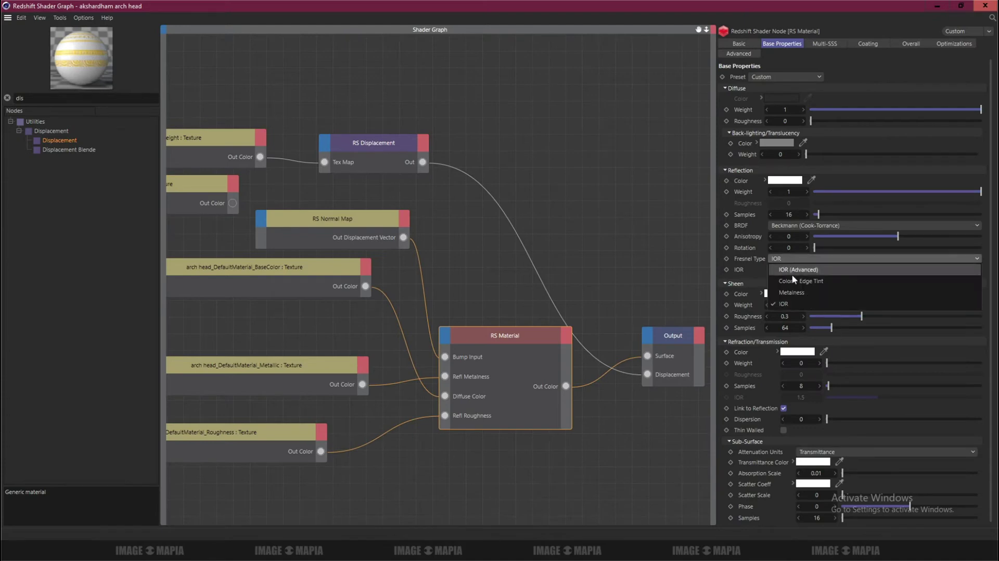
click(785, 288)
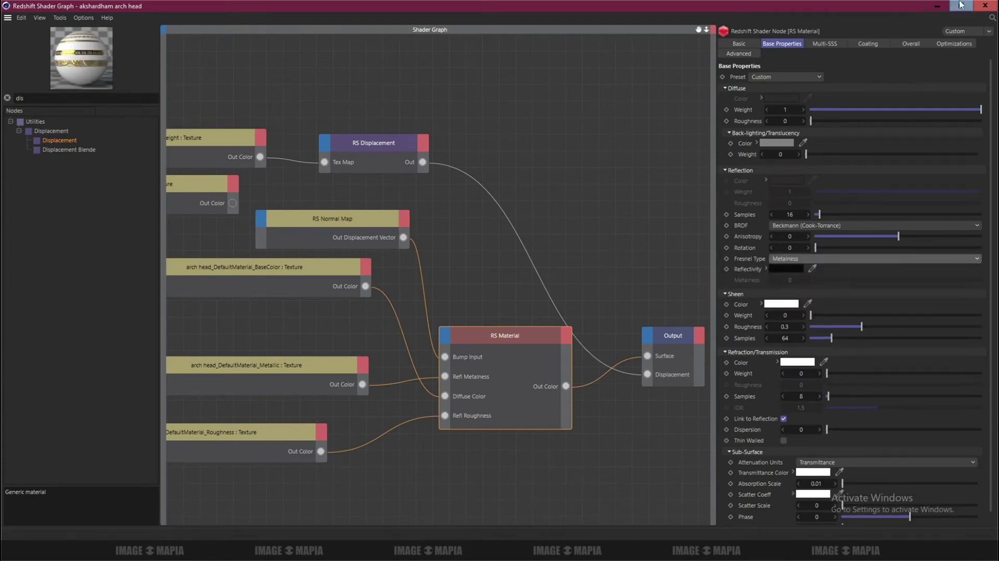
click(985, 5)
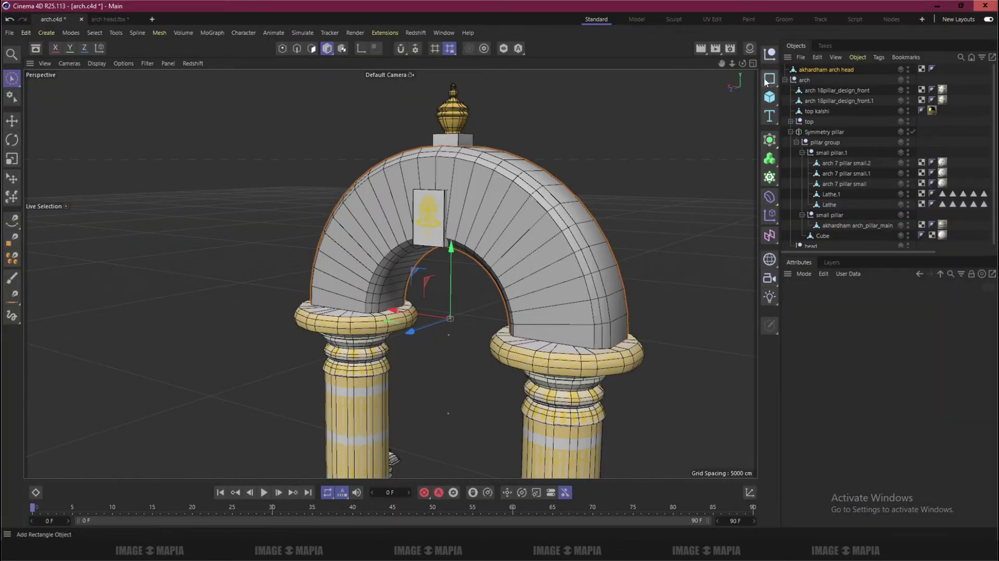
Apply the akshardham arch head material to the arch.
click(749, 48)
drag(435, 211, 427, 224)
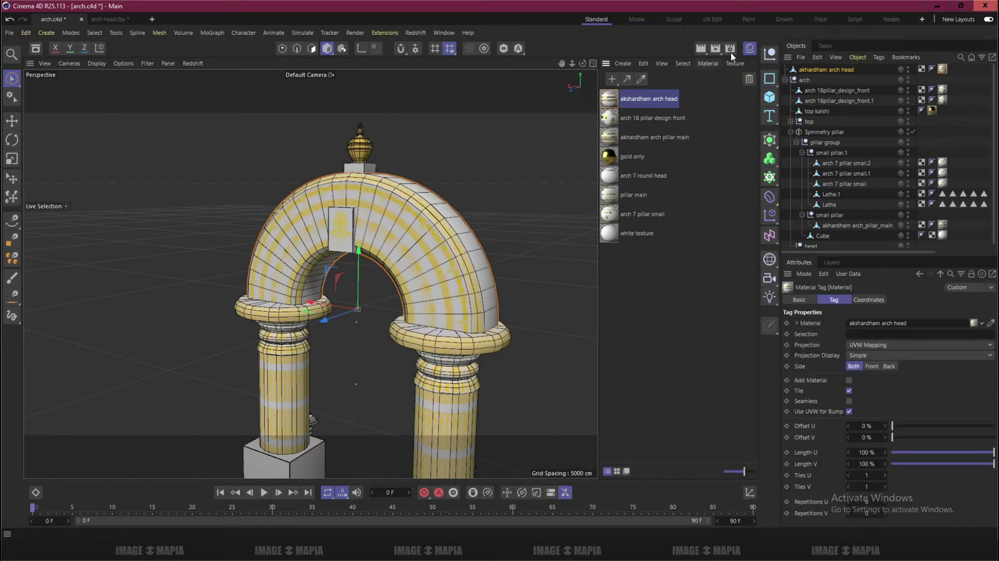
click(750, 48)
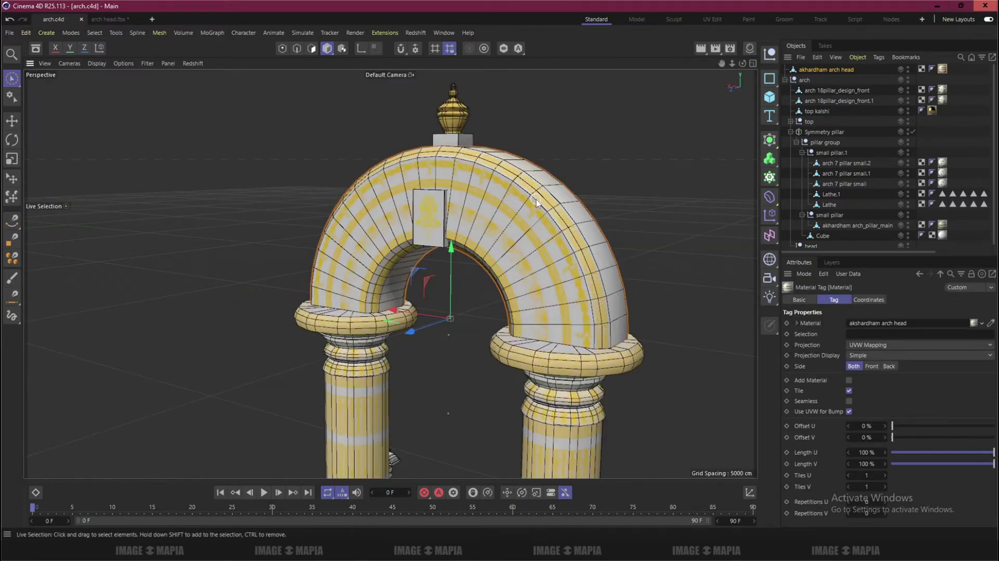
Maximize the Perspective view facing the arch front and open the Redshift RenderView.
middle_click(539, 208)
middle_click(491, 346)
scroll(475, 362, down, 3)
scroll(474, 345, up, 3)
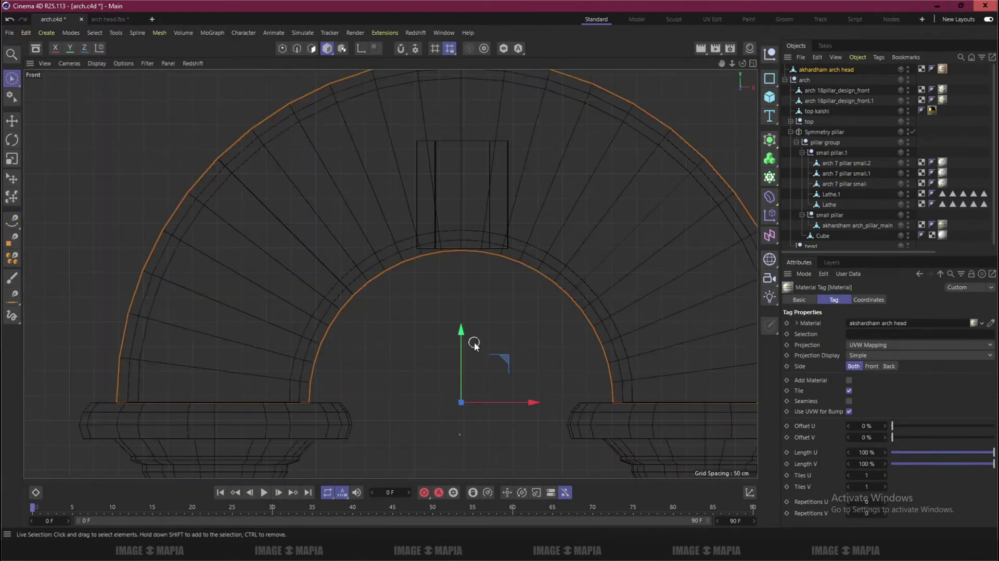
middle_click(474, 344)
middle_click(361, 263)
alt+drag(410, 292, 399, 274)
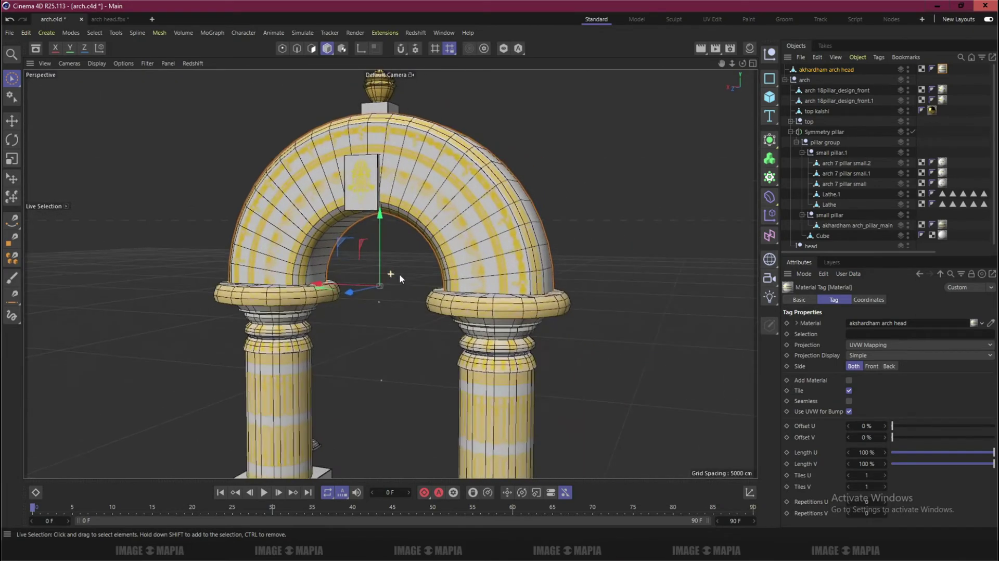
click(417, 33)
click(429, 135)
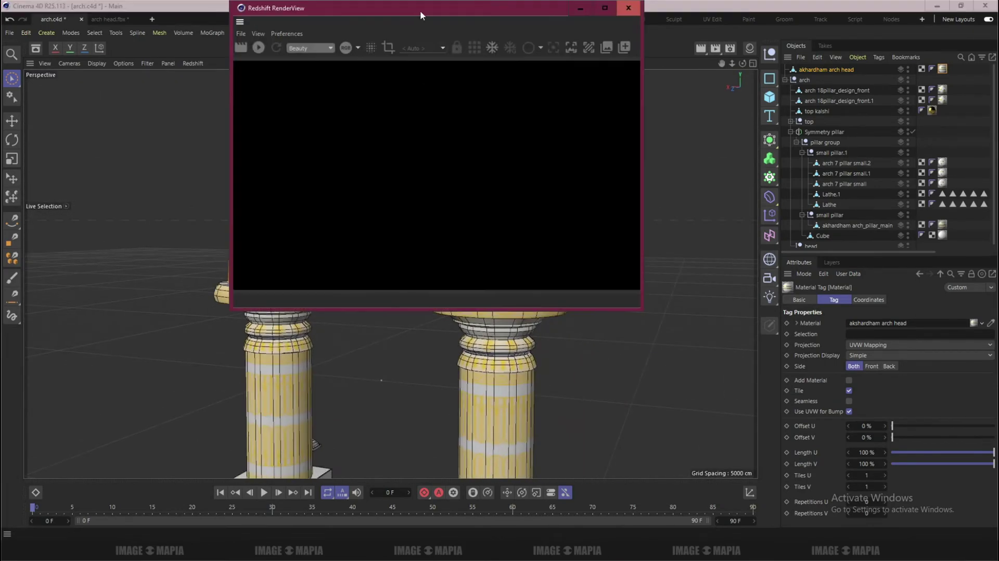
Render the textured arch progressively in Redshift RenderView, then close the window.
drag(420, 10, 748, 71)
click(621, 103)
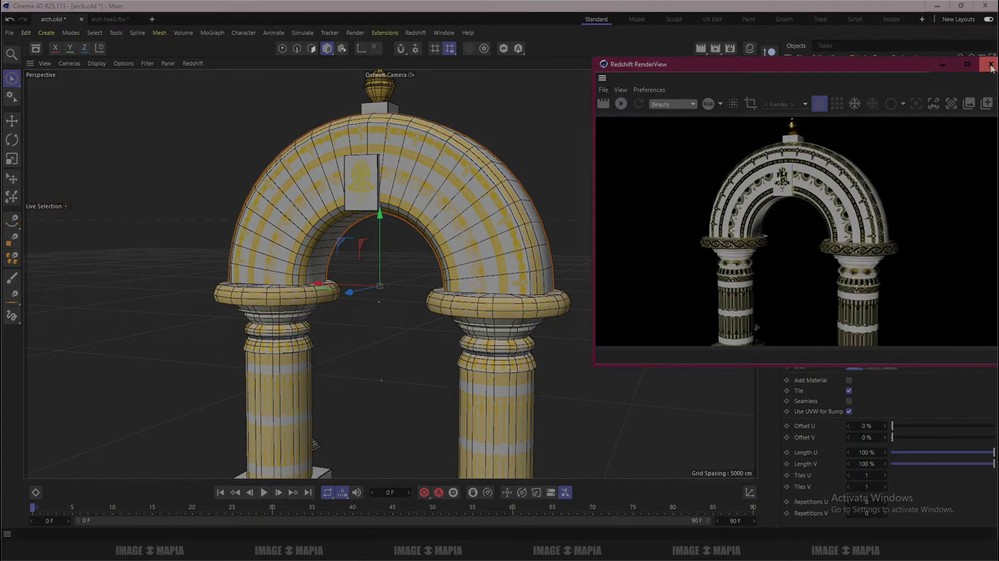
click(942, 64)
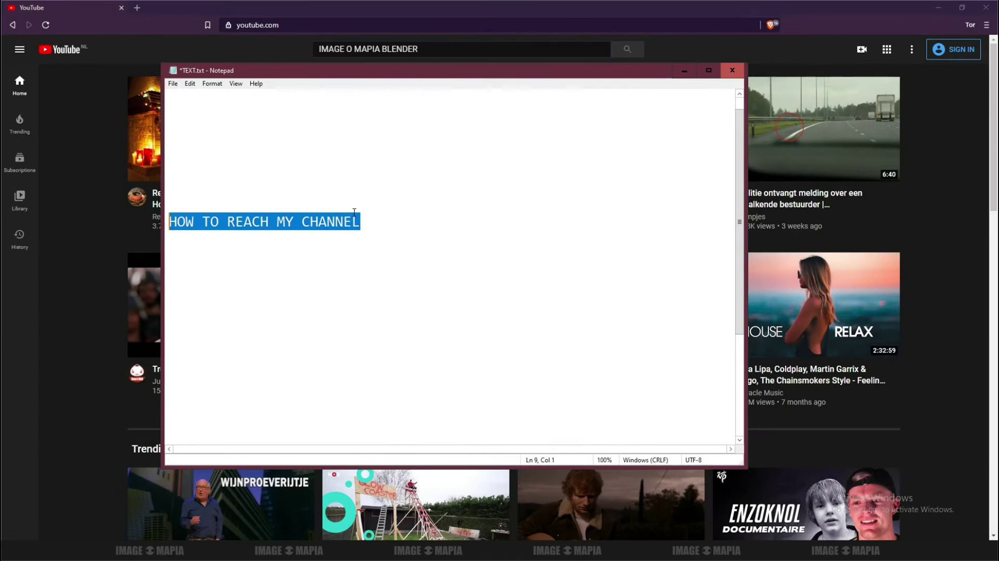
Place the cursor after the HOW TO REACH MY CHANNEL heading in Notepad.
click(372, 220)
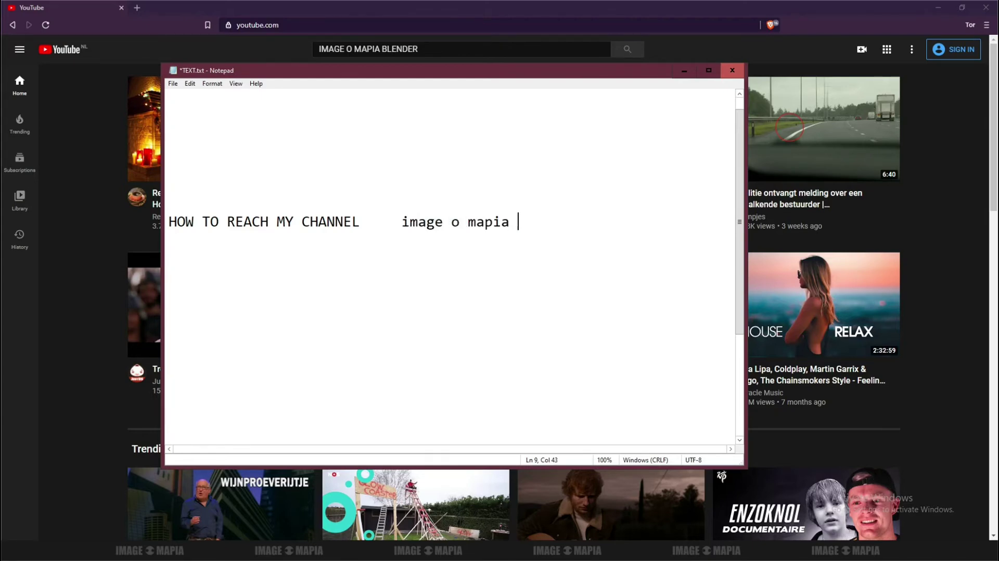
Finish the channel search phrase with 'blender tutorial' and add the line 'OPNE YOUTUBE.COM> TYPE'.
text(blender tutorial)
text(OPNE YOUTUBE.C)
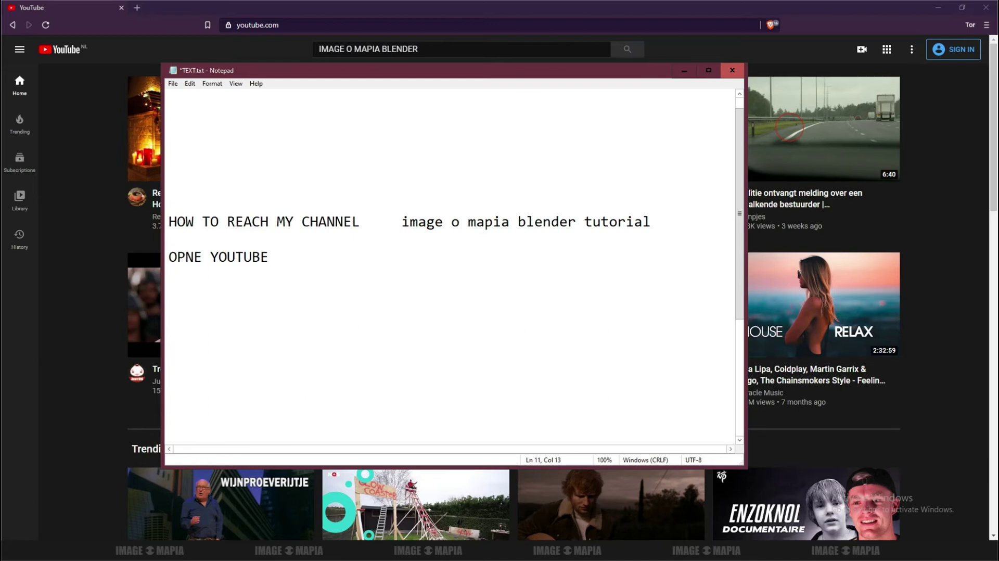
text(OM)
text(> TYPE)
Copy the search phrase from line 9, paste it after TYPE and add 'ON SEARCH'.
drag(401, 221, 653, 218)
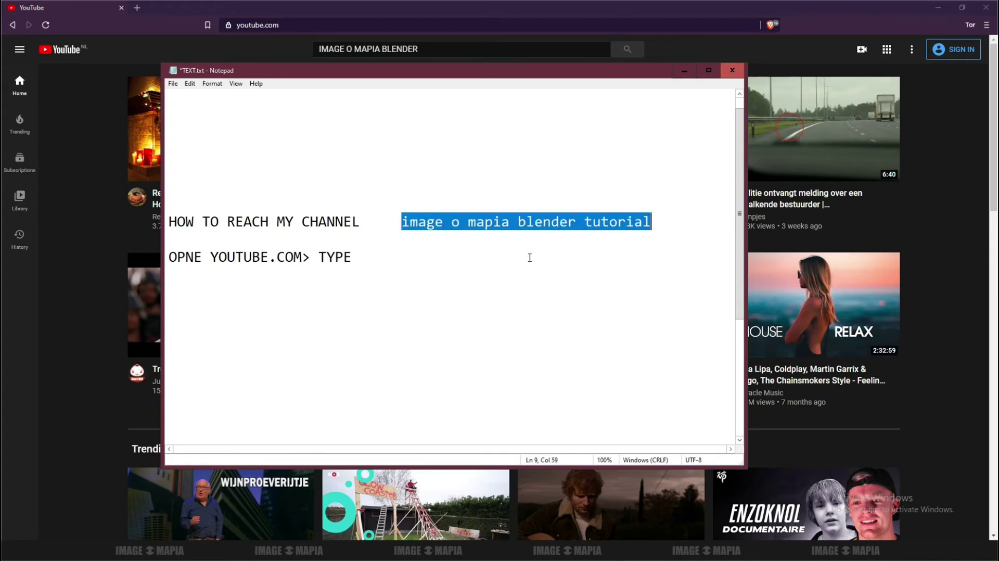
click(369, 256)
text(image o mapia blender tutorial)
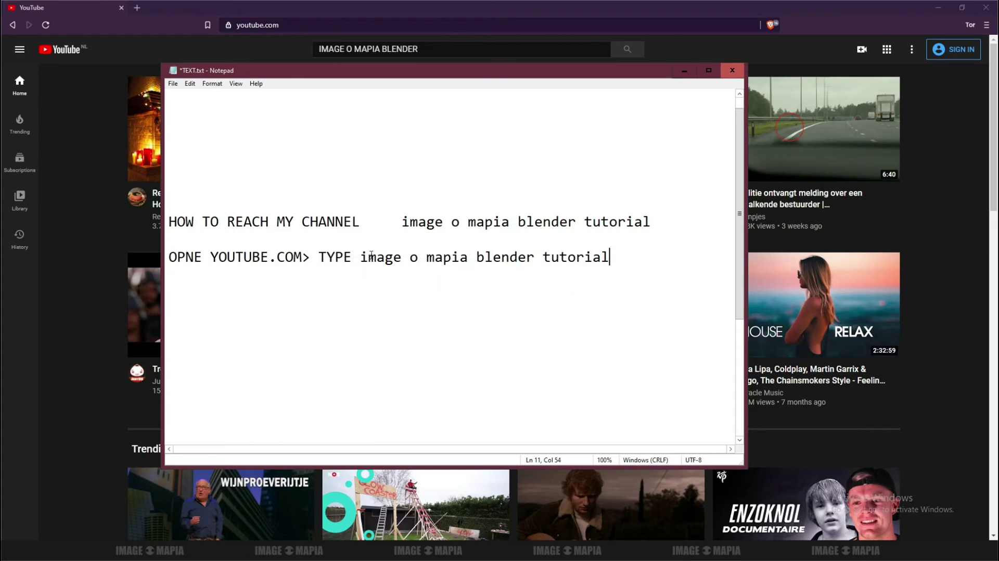
text( ON )
text(SEARCH)
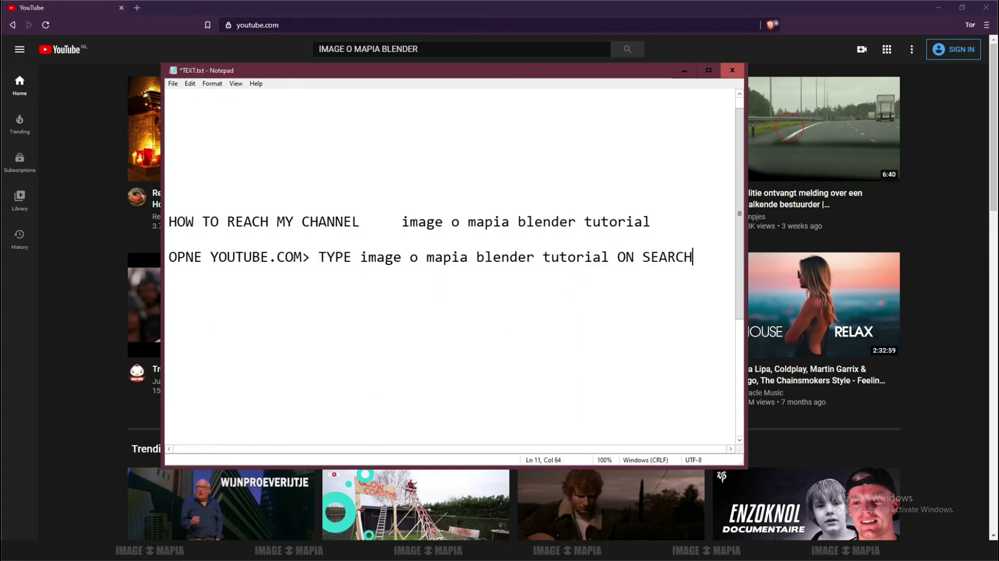
key(Return)
Finish the line with 'BAR> HIT ENTER' and minimize Notepad to reveal YouTube.
text(BAR)
drag(402, 221, 578, 224)
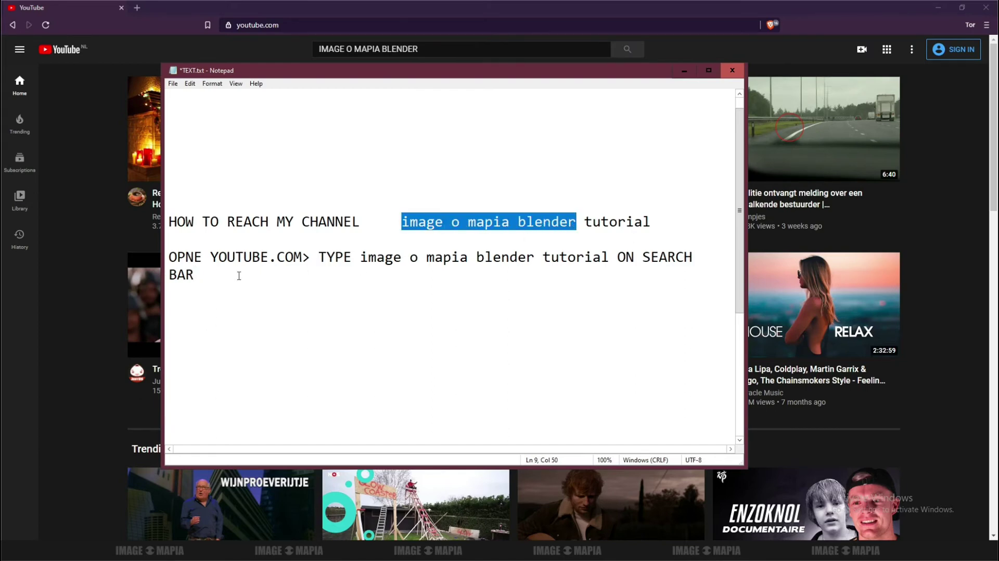
click(206, 277)
text(>)
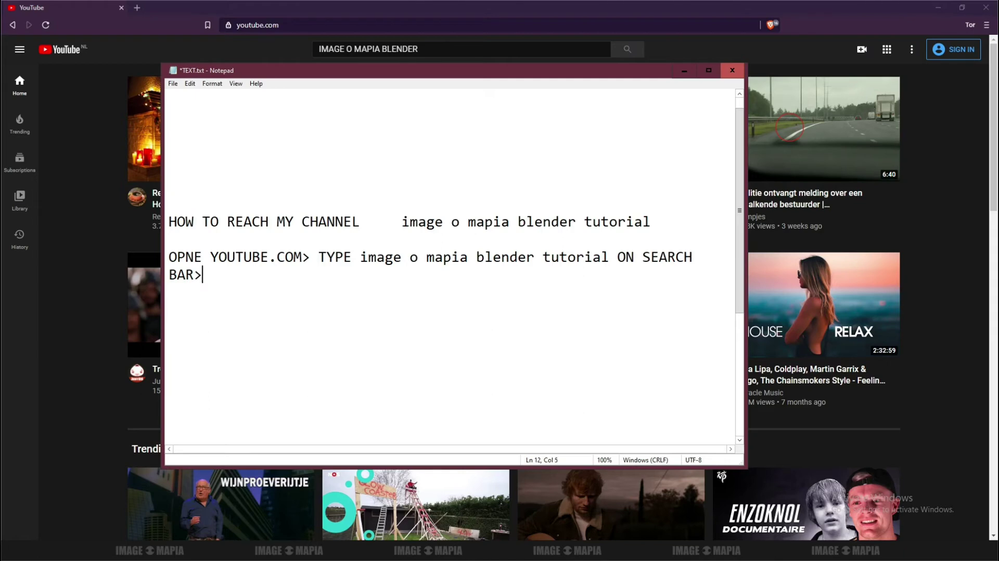
text( HIT EN)
text(TER)
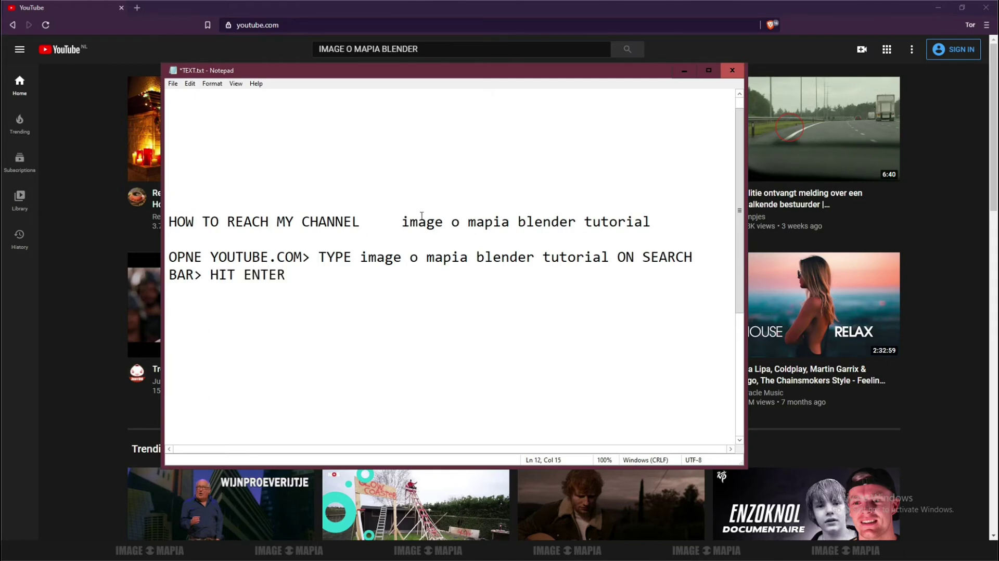
click(684, 70)
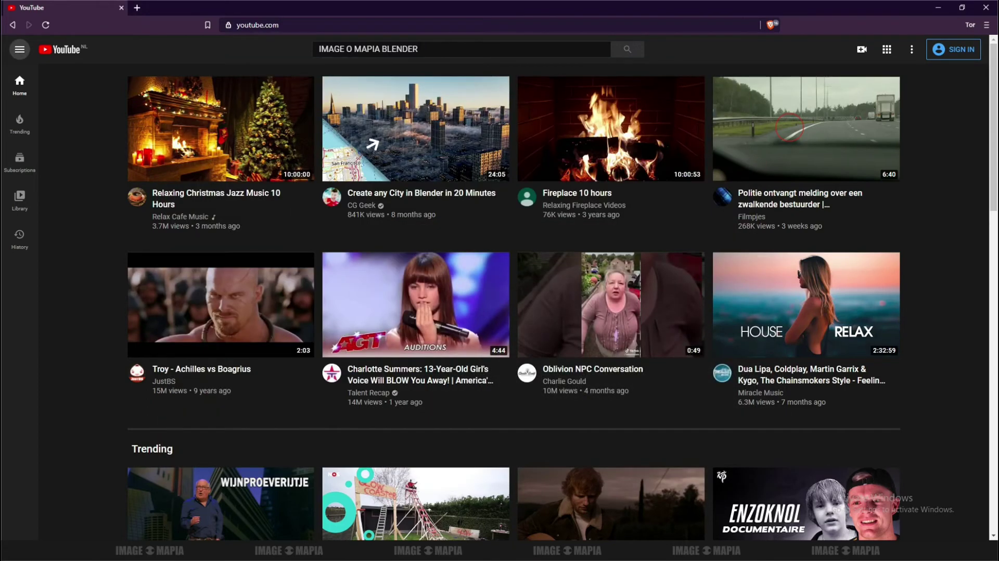
Search YouTube for 'IMAGE O MAPIA BLENDER' and browse through the results.
click(521, 49)
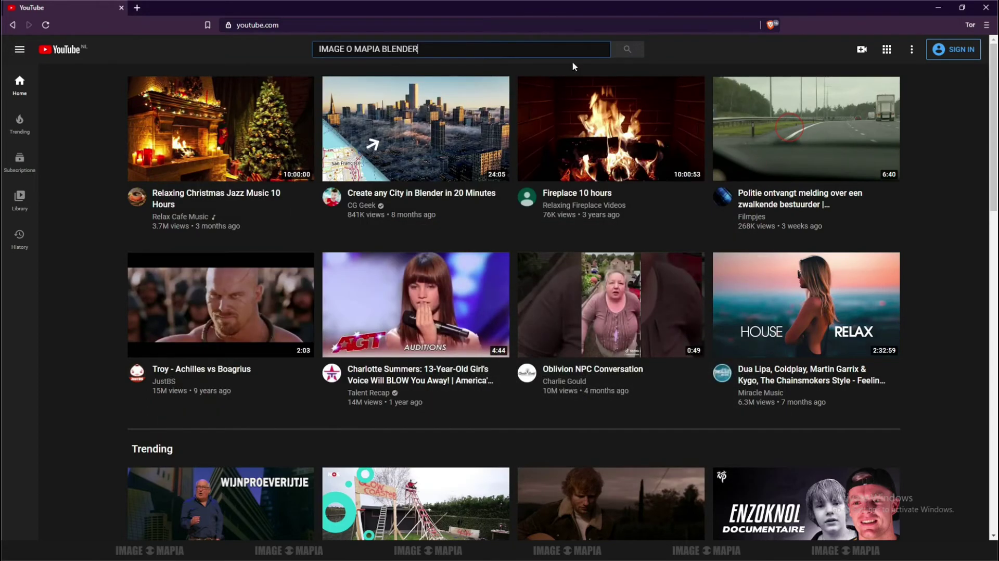
click(627, 50)
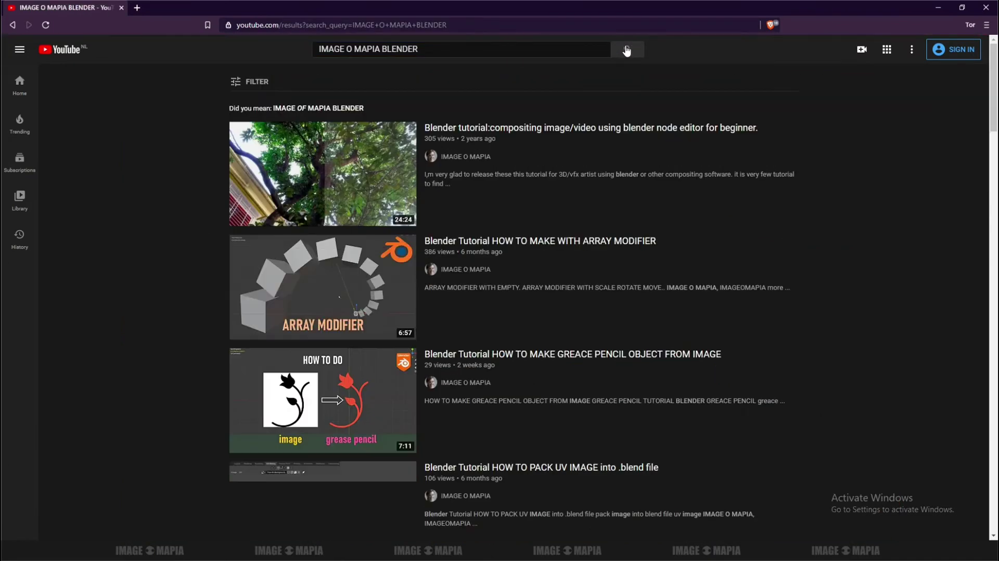
scroll(458, 268, down, 2)
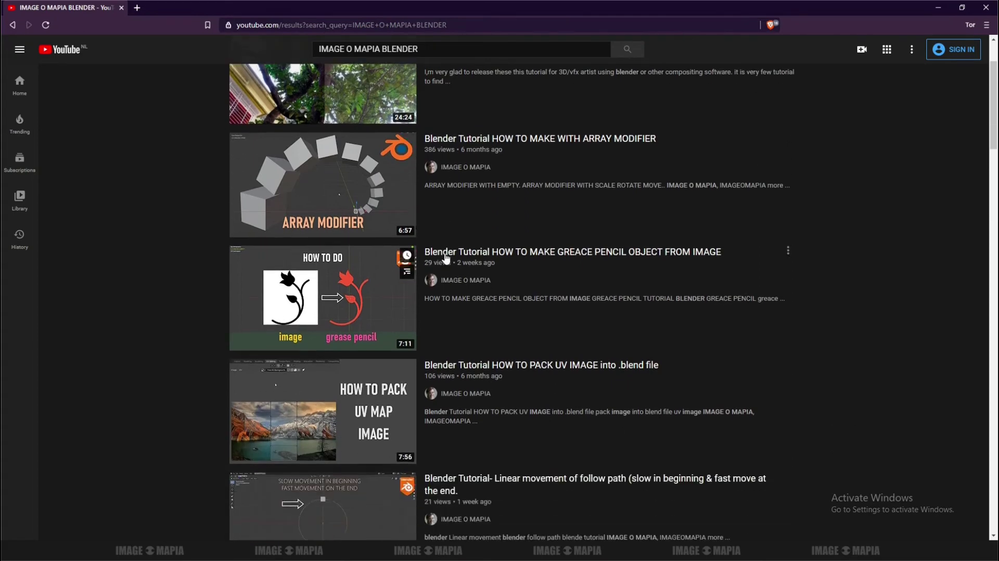
scroll(540, 241, up, 2)
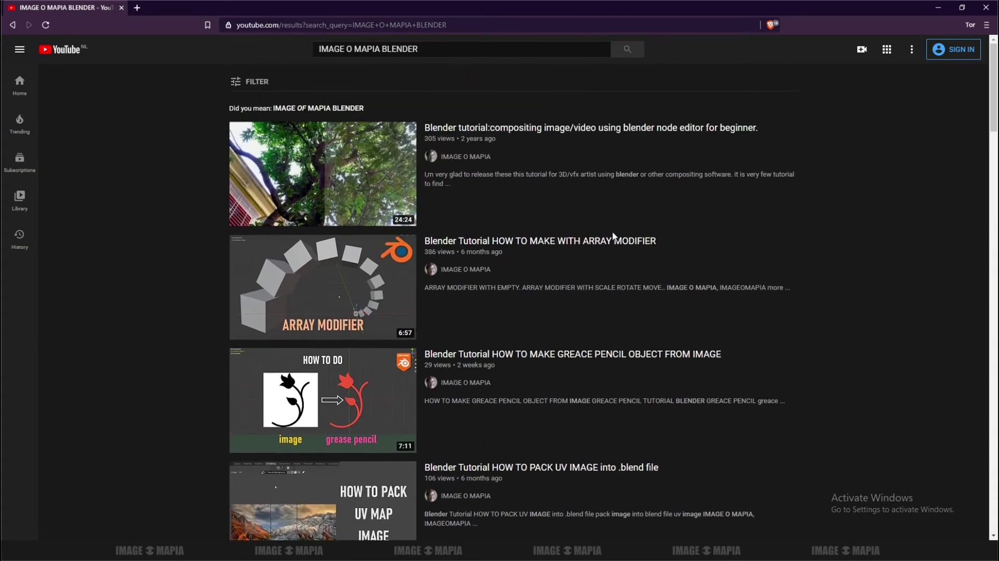
scroll(613, 237, down, 1)
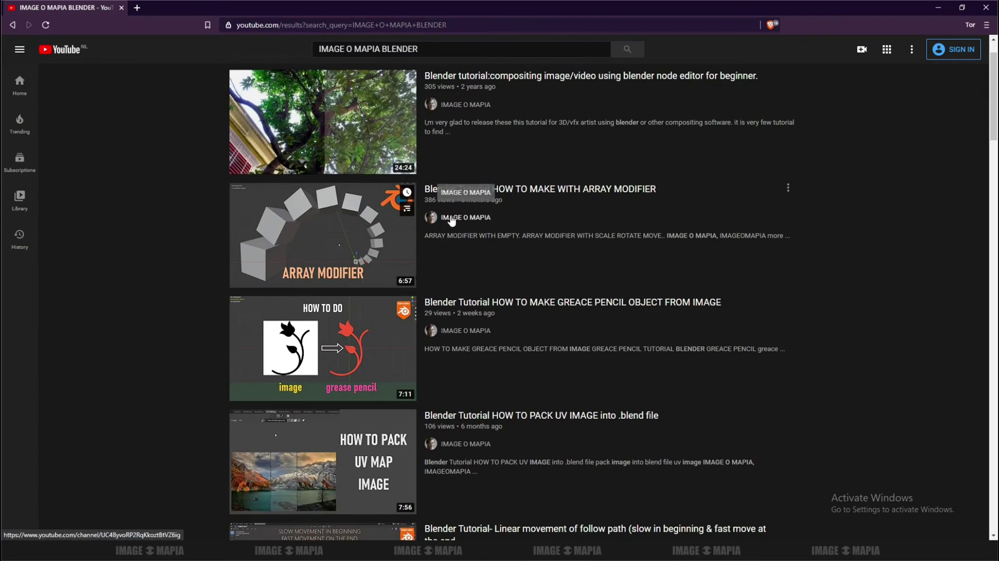
scroll(453, 219, up, 1)
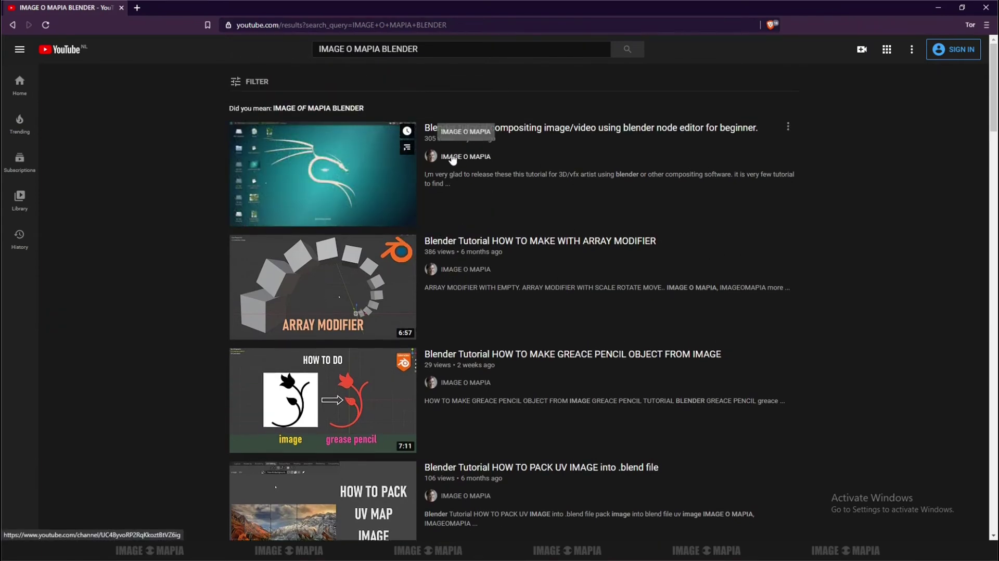
scroll(446, 205, down, 3)
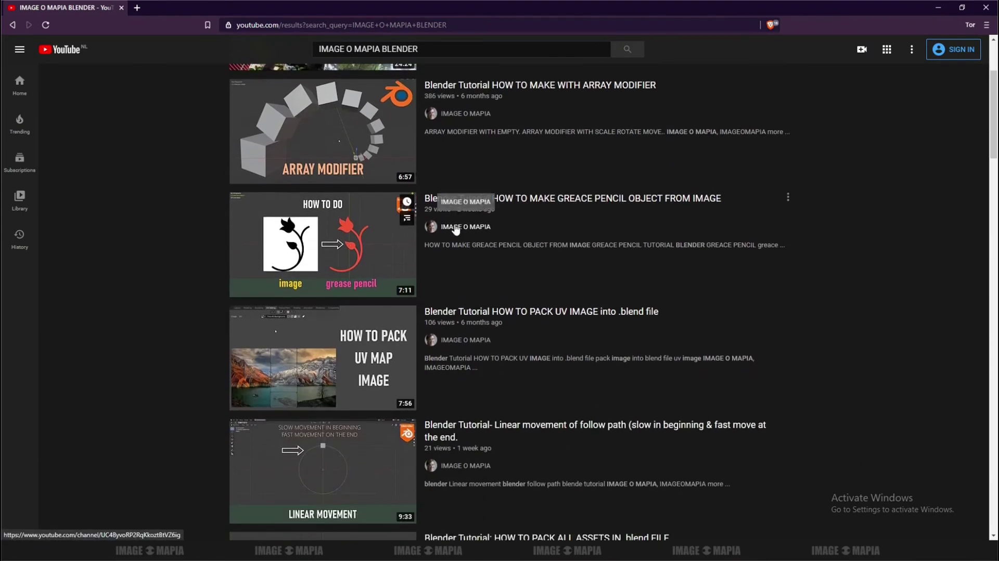
scroll(462, 236, down, 2)
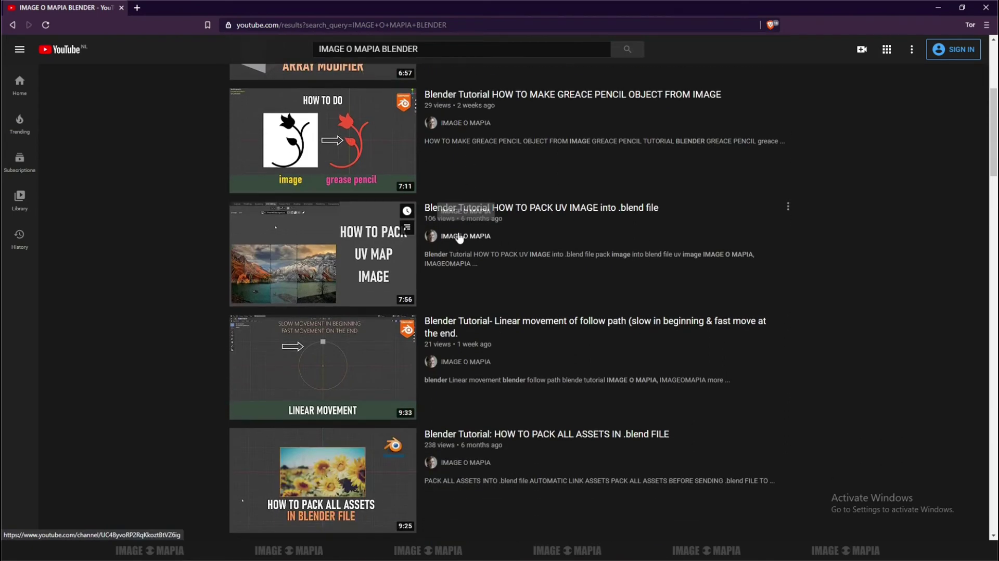
scroll(458, 245, down, 2)
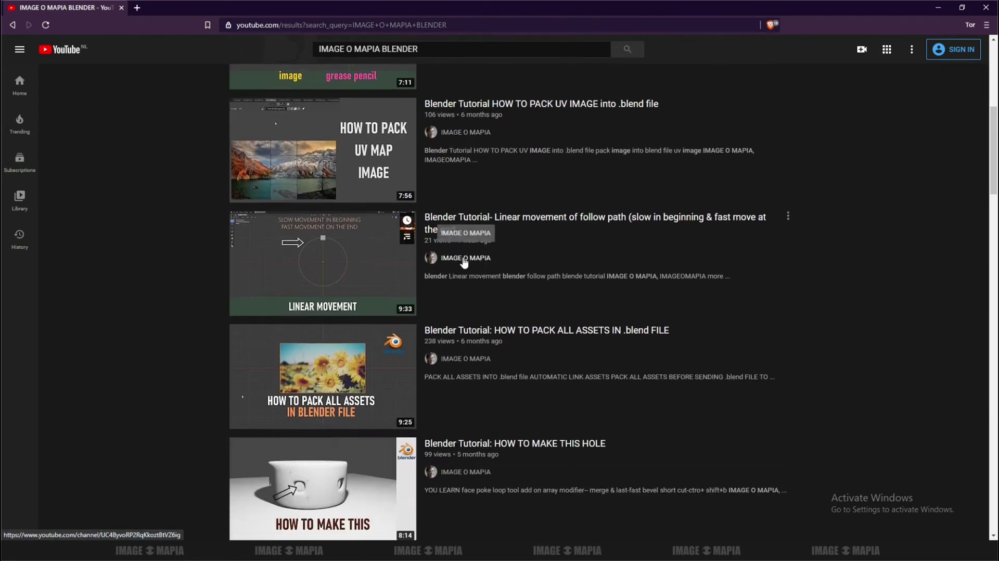
scroll(465, 258, down, 4)
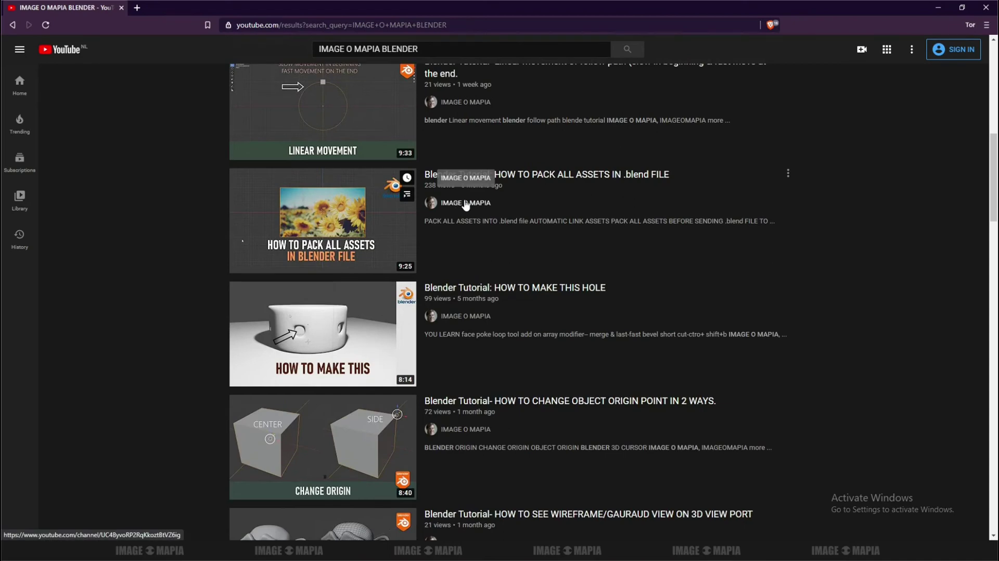
scroll(484, 228, down, 1)
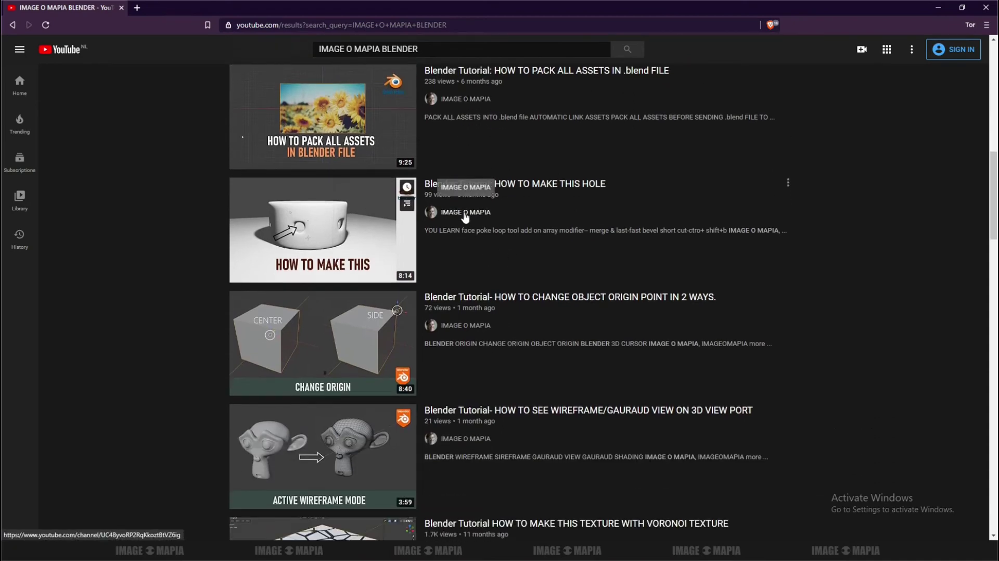
scroll(465, 218, down, 3)
scroll(463, 218, down, 4)
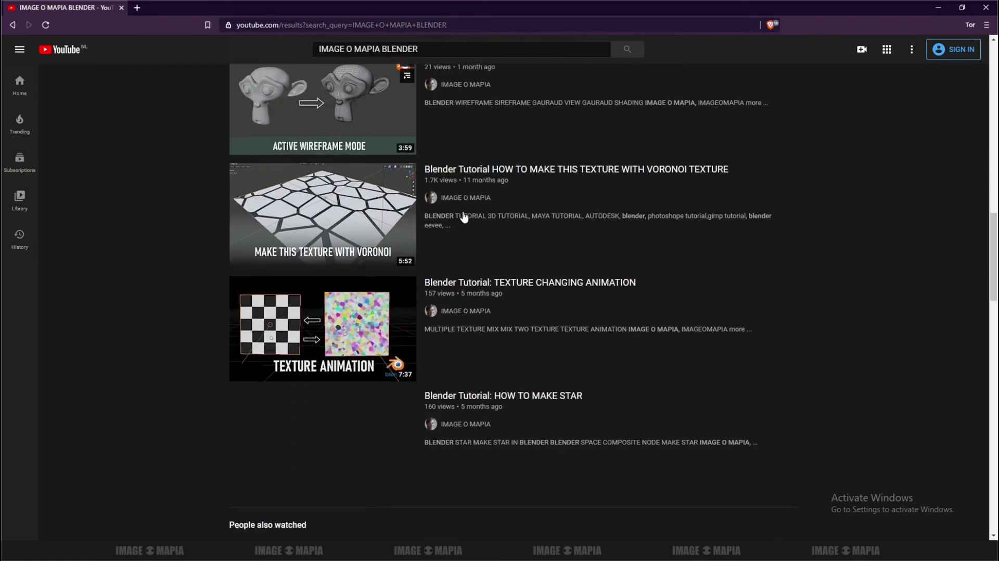
scroll(464, 217, down, 3)
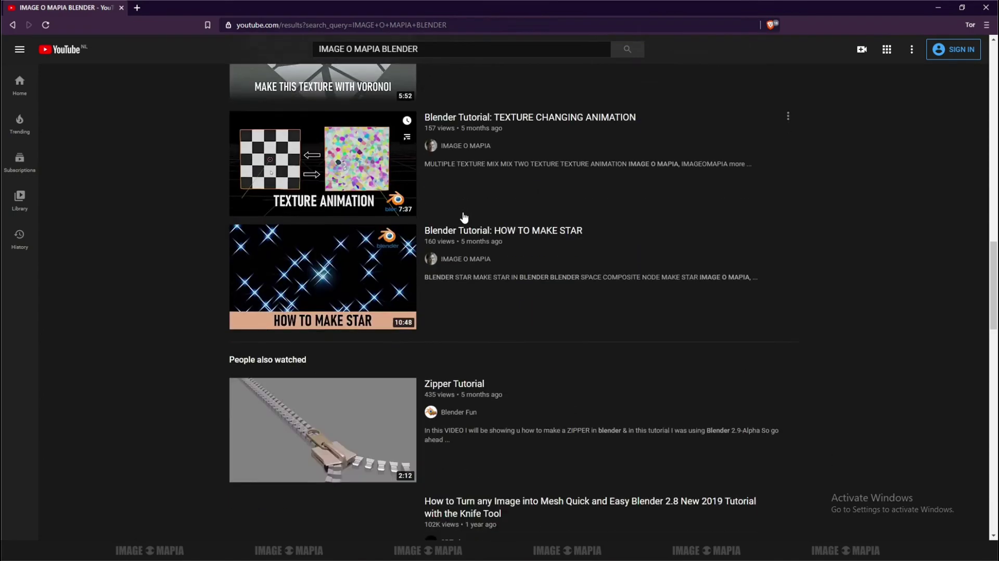
scroll(465, 217, down, 2)
scroll(465, 218, up, 3)
scroll(465, 218, up, 7)
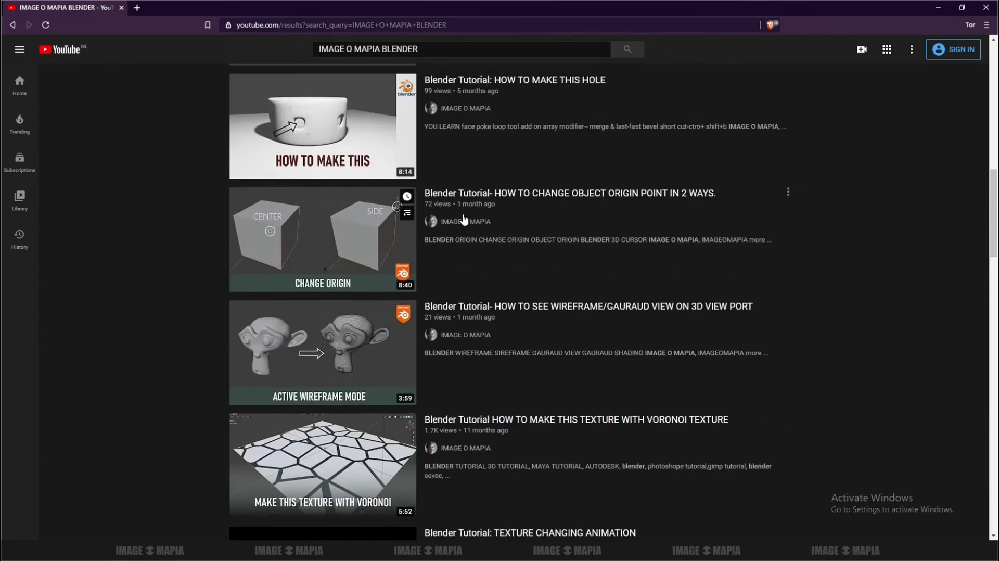
scroll(465, 218, up, 6)
scroll(463, 218, up, 4)
scroll(463, 218, up, 3)
scroll(471, 215, up, 1)
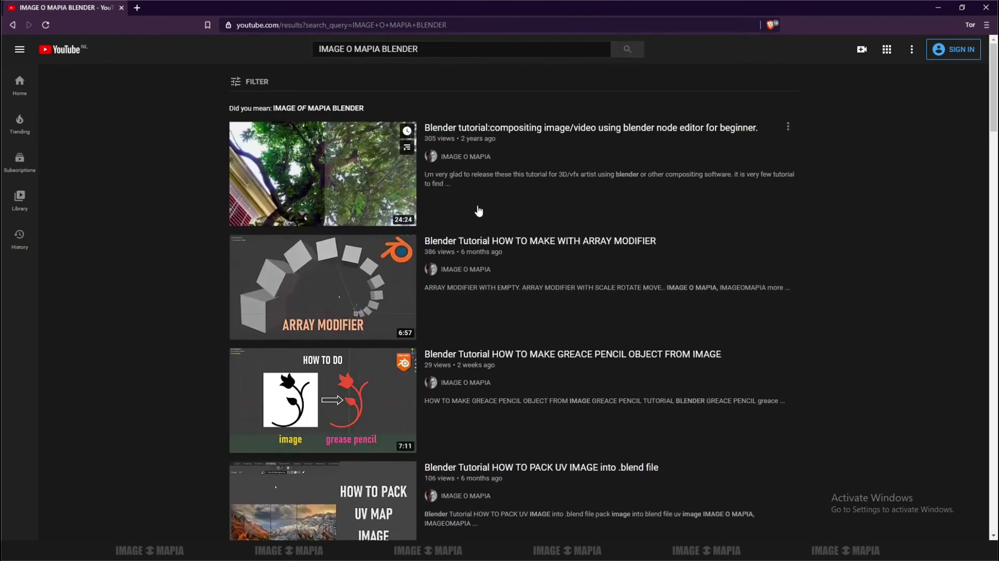
Open the IMAGE O MAPIA channel page, then bring the TEXT.txt notes to the front.
click(465, 161)
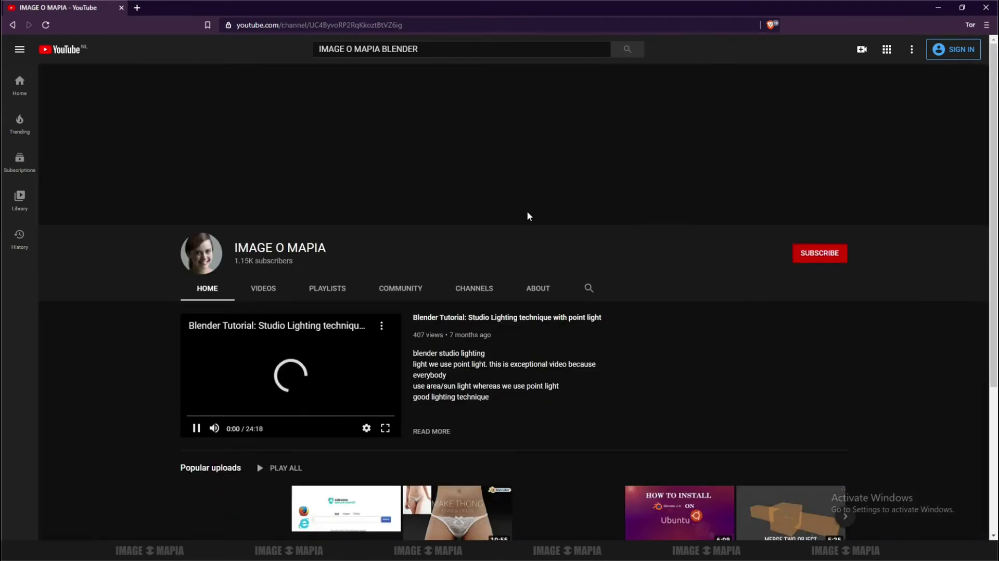
scroll(434, 231, down, 1)
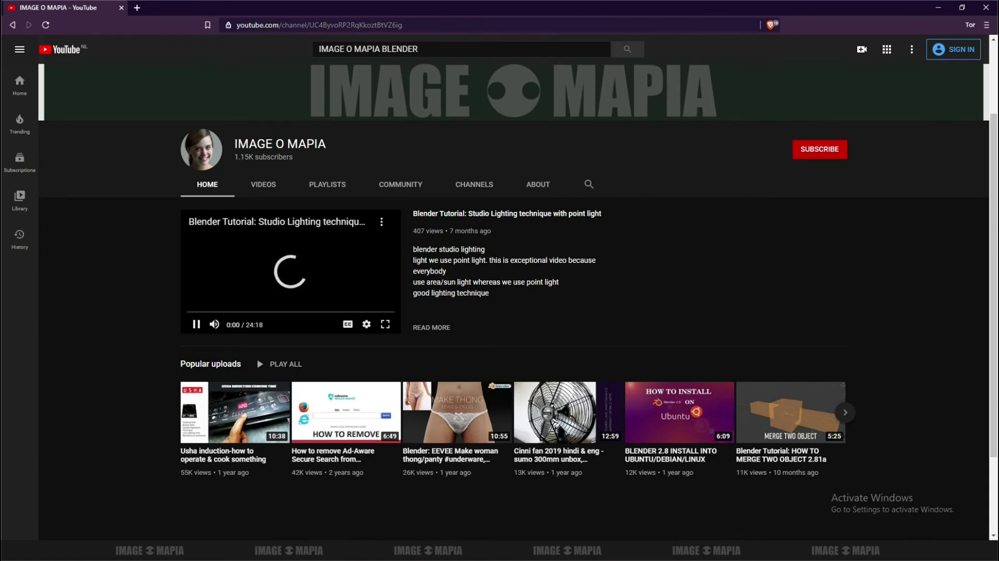
key(alt+Tab)
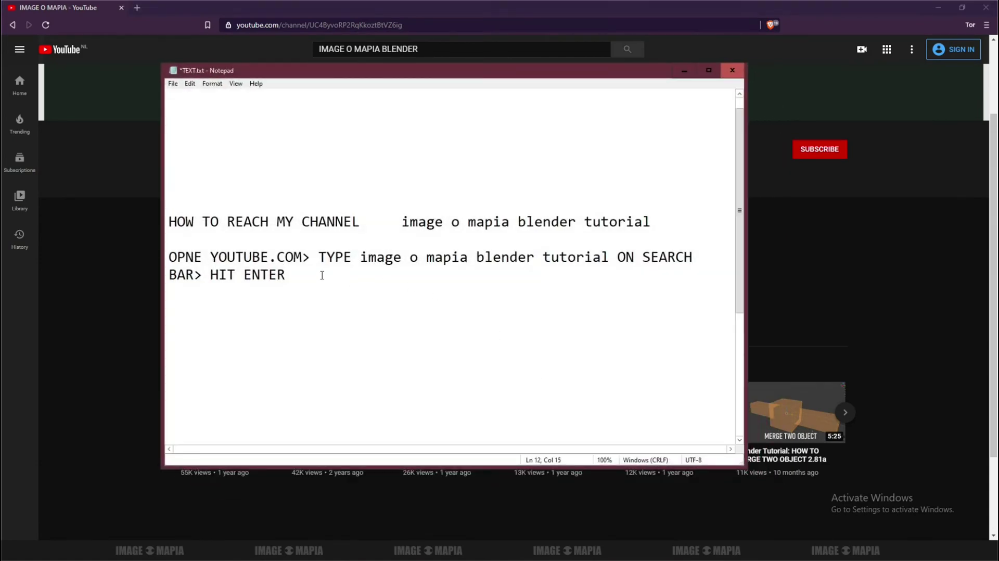
Append '> GO TO BLENDER TUTORIAL SECTION' after HIT ENTER, fixing the mistyped characters.
text(> GO T)
text(O BLENDER)
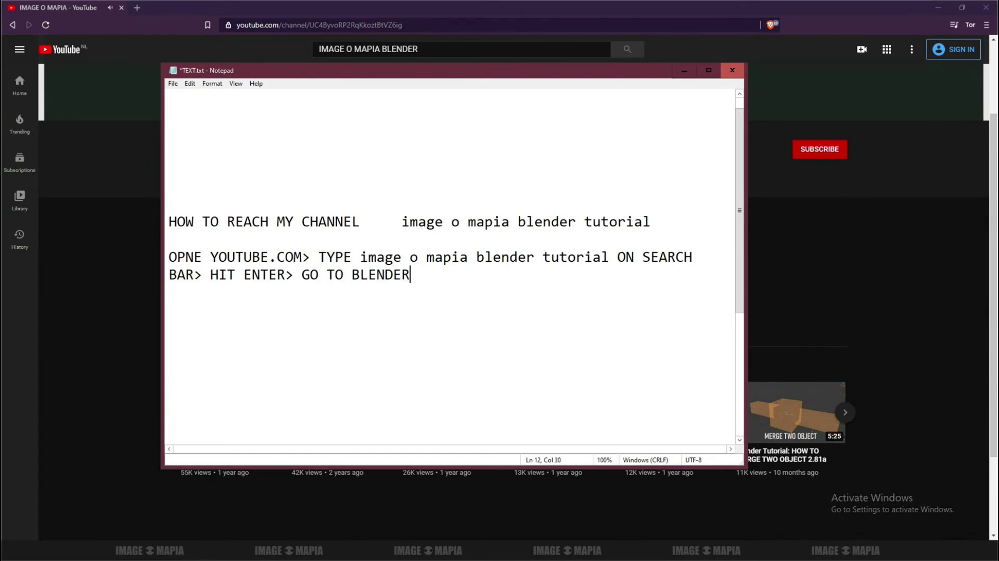
text( T;UTO)
key(BackSpace)
key(BackSpace)
key(BackSpace)
key(BackSpace)
text(UTORIAL )
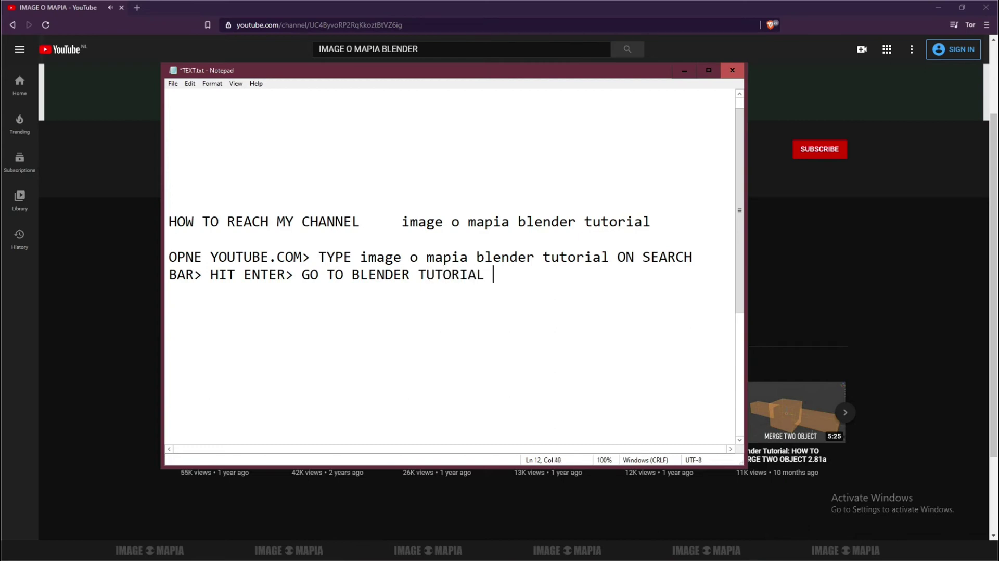
text(SECTION>)
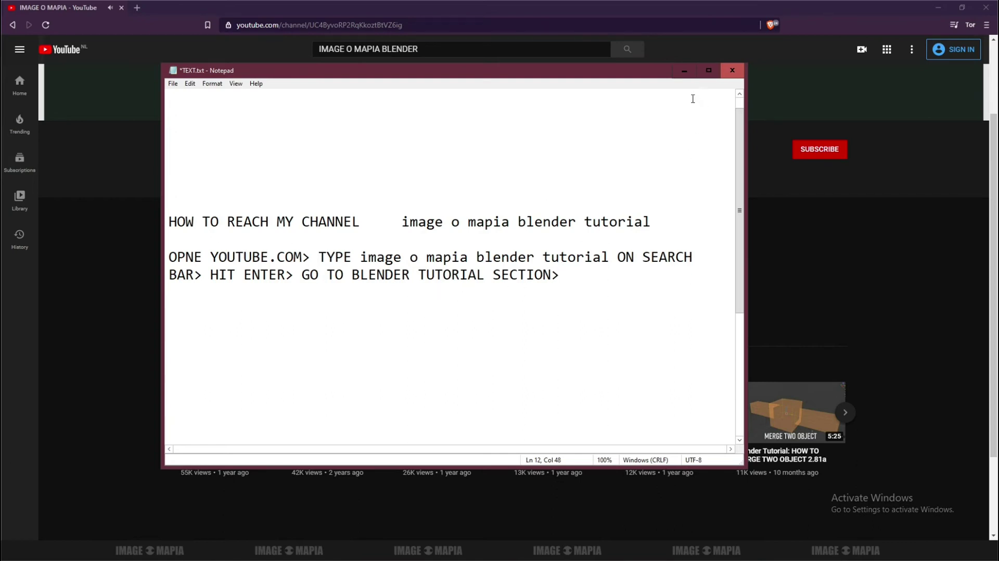
Minimize Notepad and show the channel's uploaded videos on the VIDEOS tab.
click(685, 71)
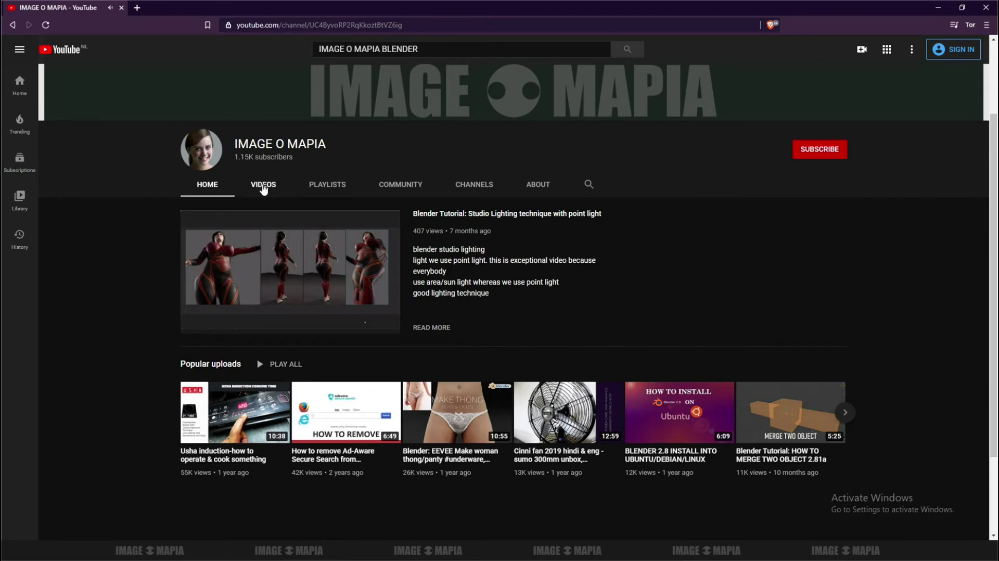
click(263, 188)
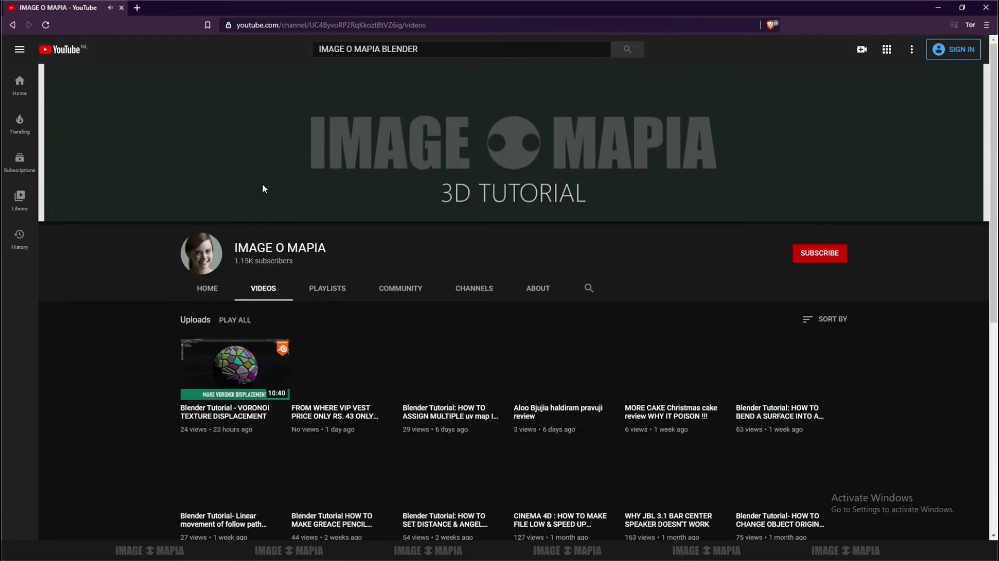
scroll(257, 225, down, 2)
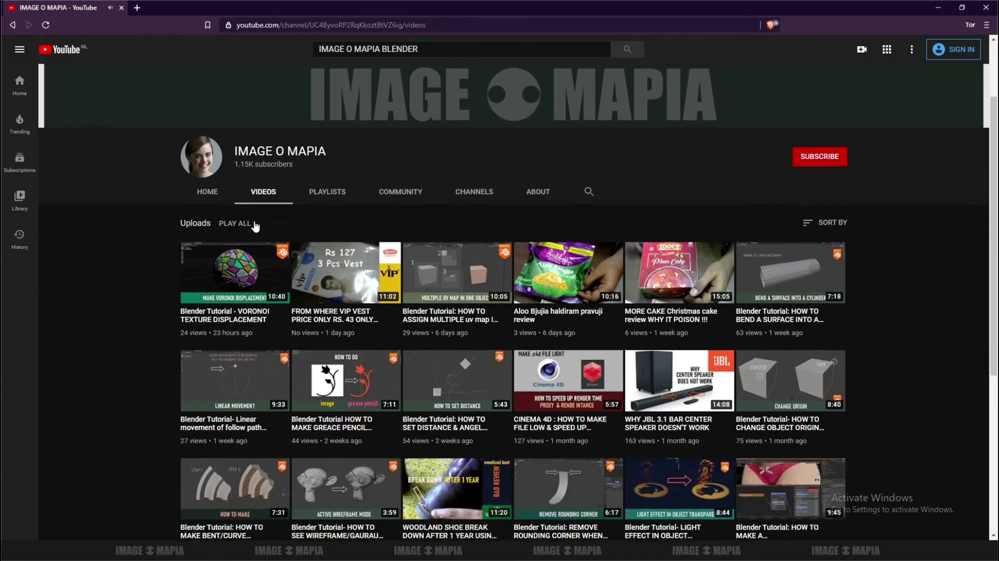
Add 'GO TO PLAYLIST>' to the notes and start a new line.
key(alt+Tab)
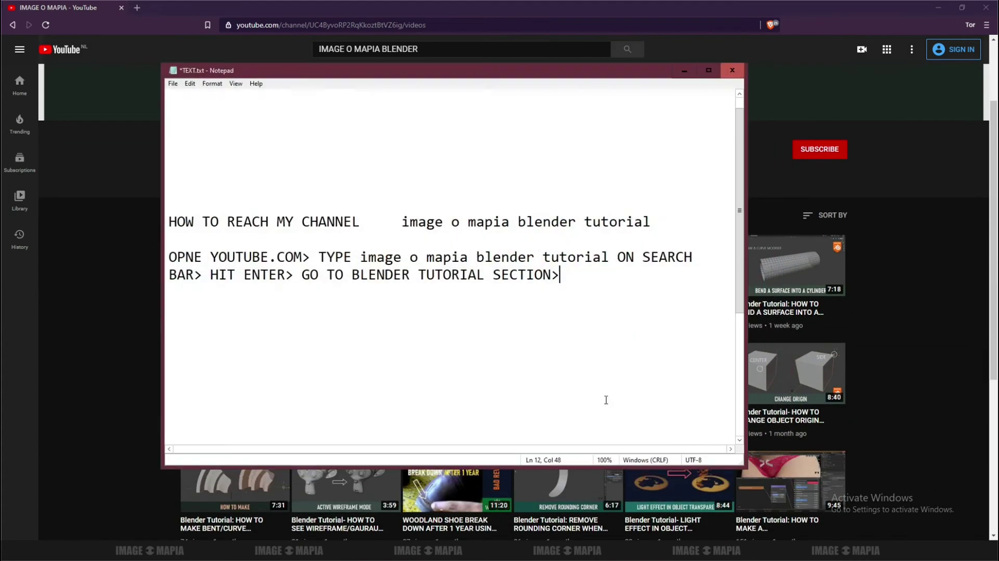
text(GO)
text( TO PLAY)
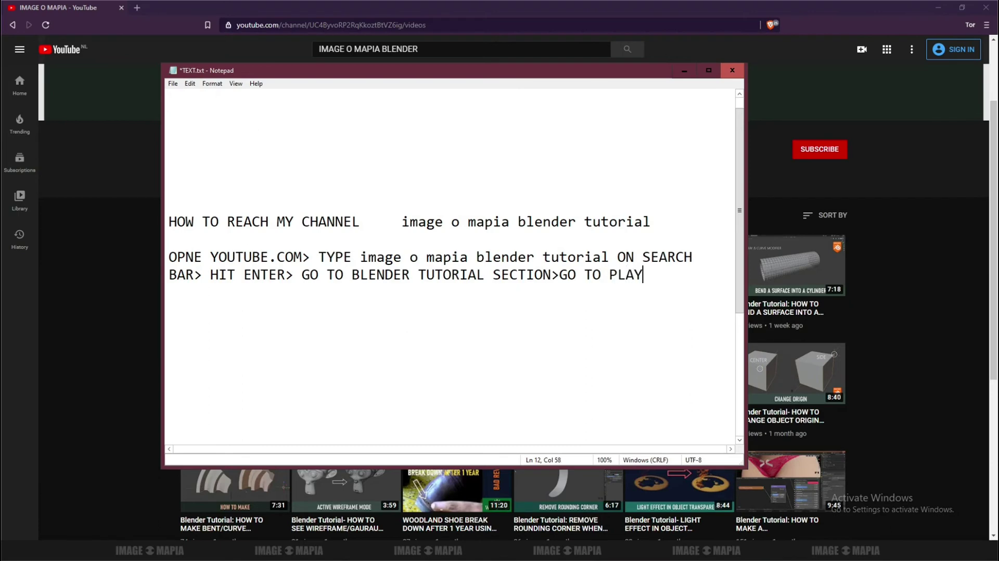
text(LIST>)
key(Return)
Minimize Notepad and browse the channel's PLAYLISTS tab.
click(687, 73)
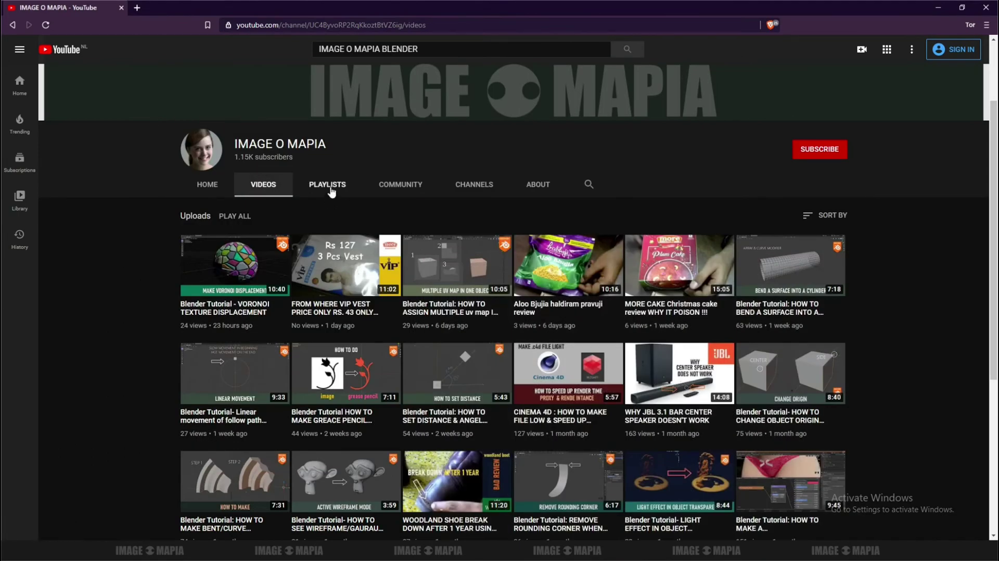
click(329, 189)
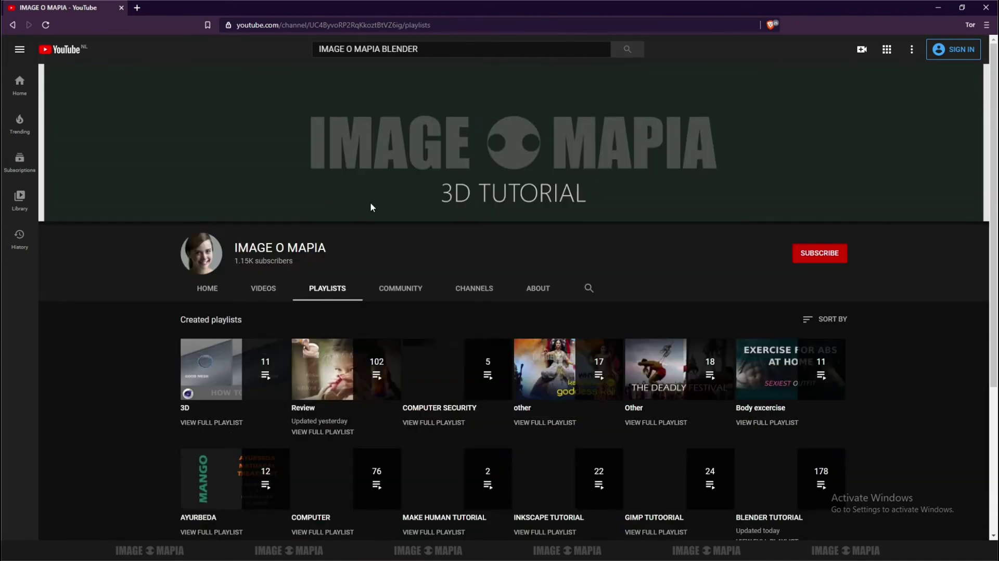
scroll(370, 203, down, 3)
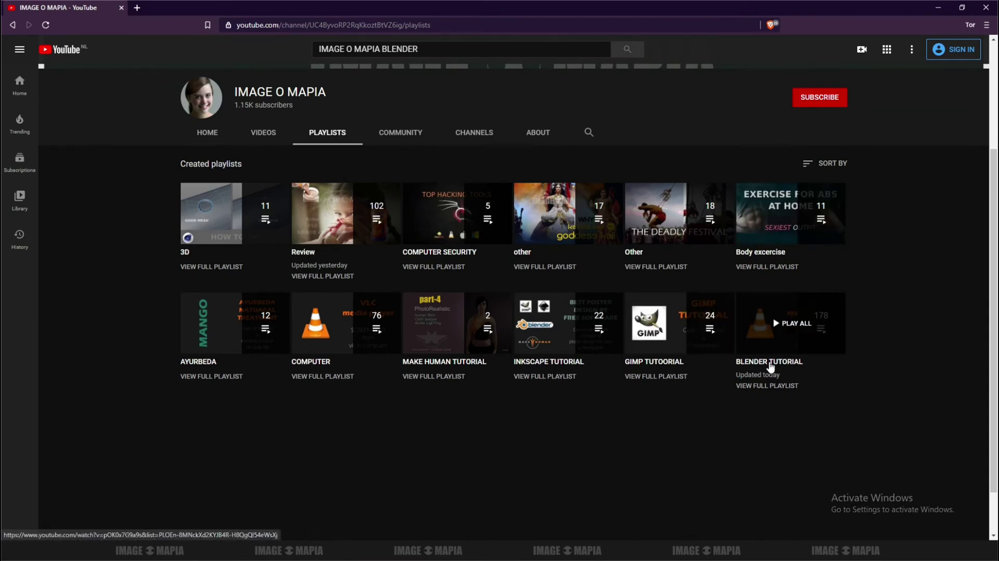
scroll(769, 367, down, 1)
Type 'CLICK ON BLENDER TUTORIAL/3D' in the notes, reposition the window, and minimize it.
key(alt+Tab)
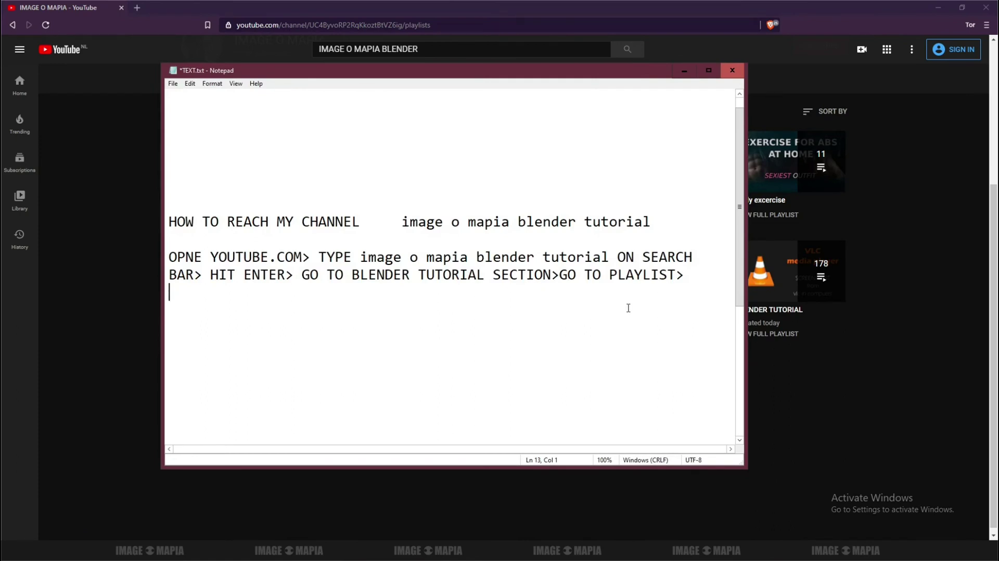
text(CLICK ON )
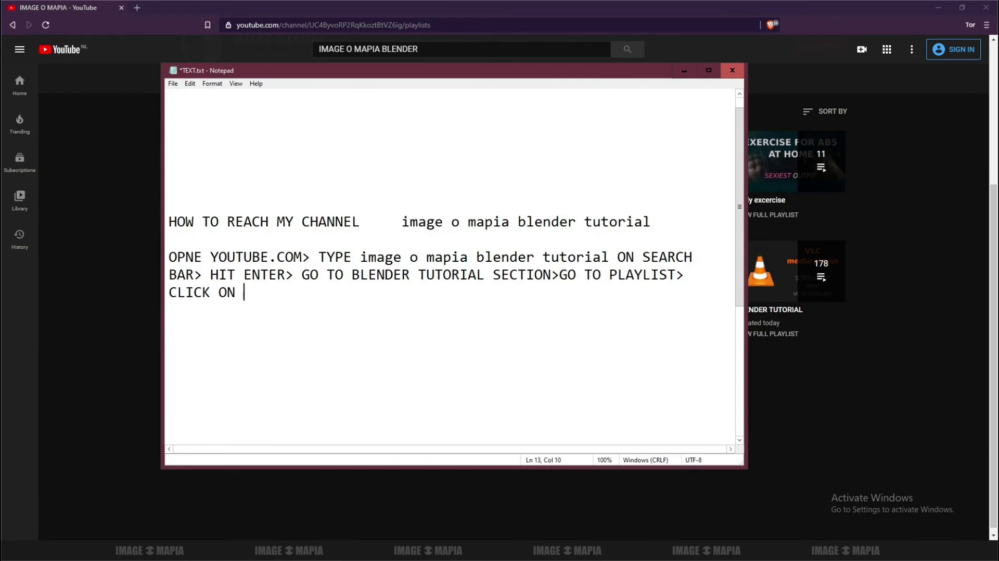
text(BLENDER TU)
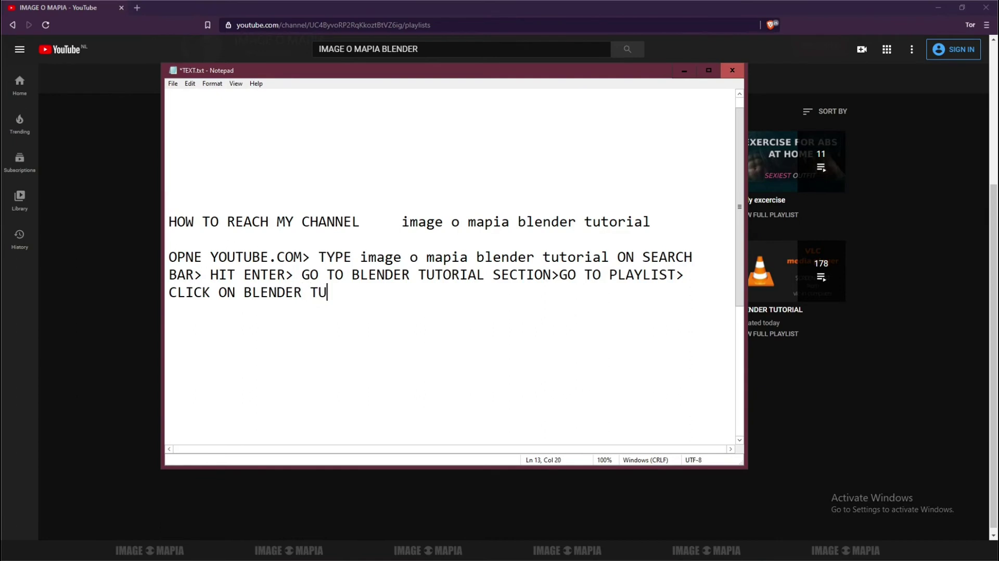
text(TORIAL/)
text(3D)
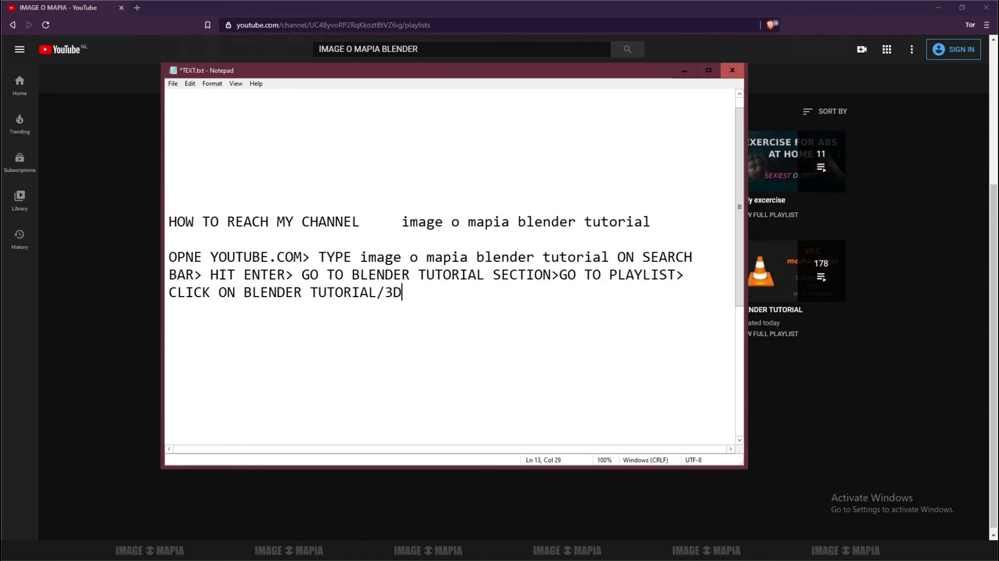
drag(553, 79, 533, 128)
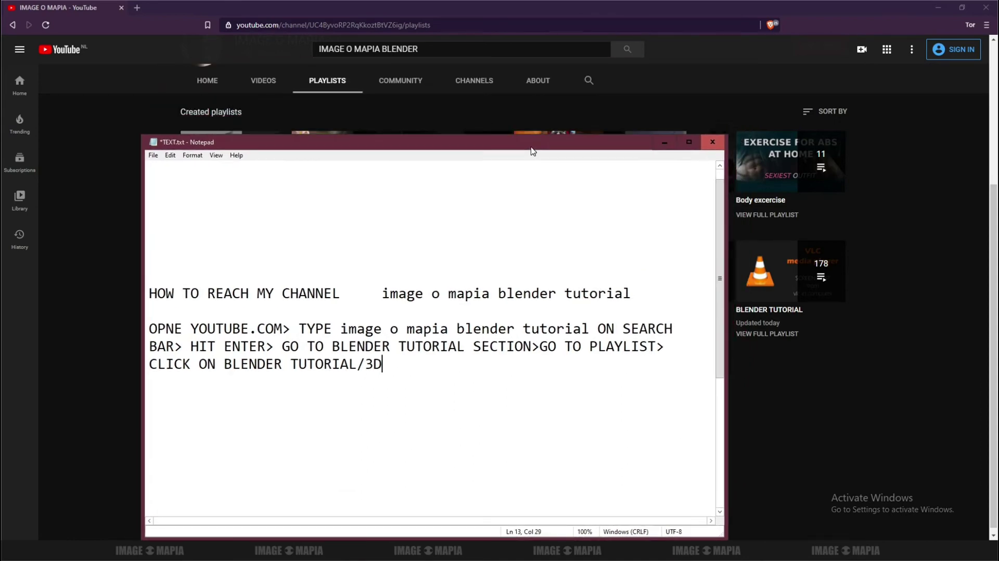
click(664, 121)
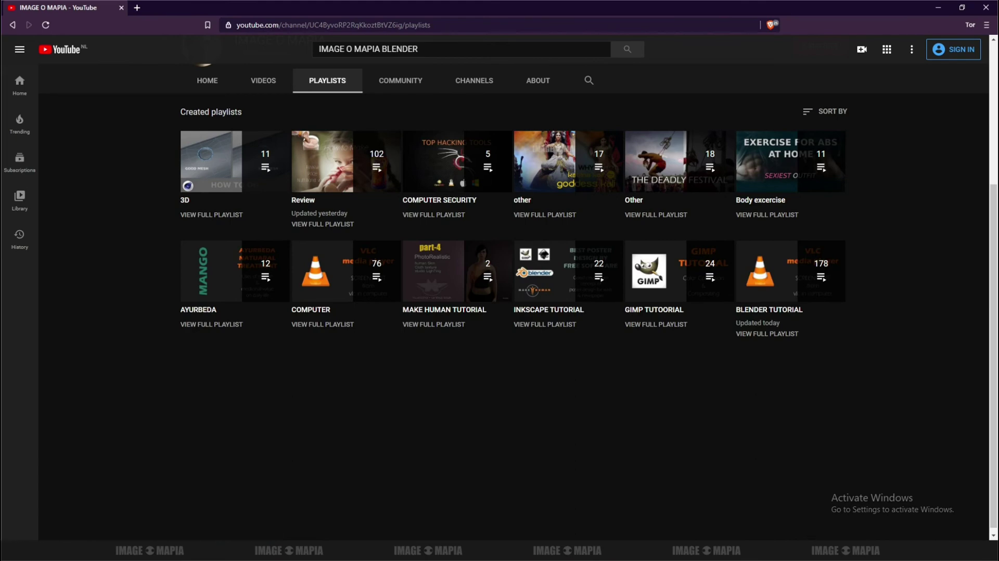
Open the BLENDER TUTORIAL playlist for playback and dismiss the signed-out notice.
key(alt+Tab)
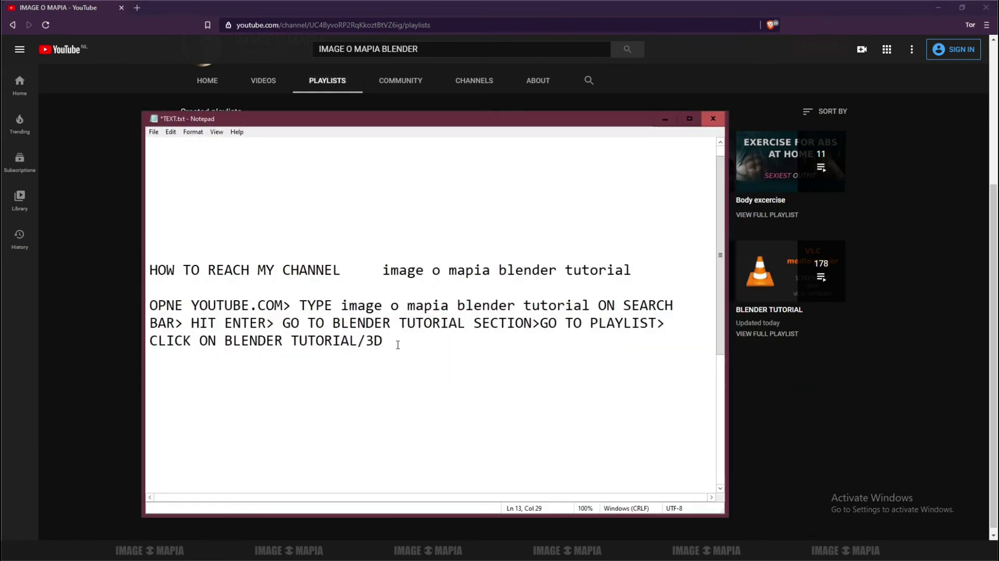
click(666, 119)
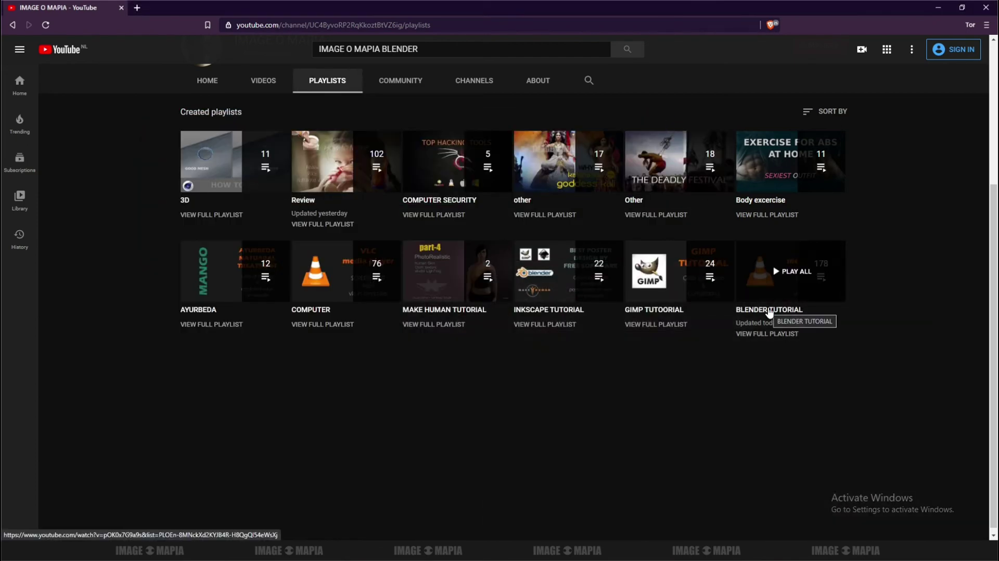
click(769, 310)
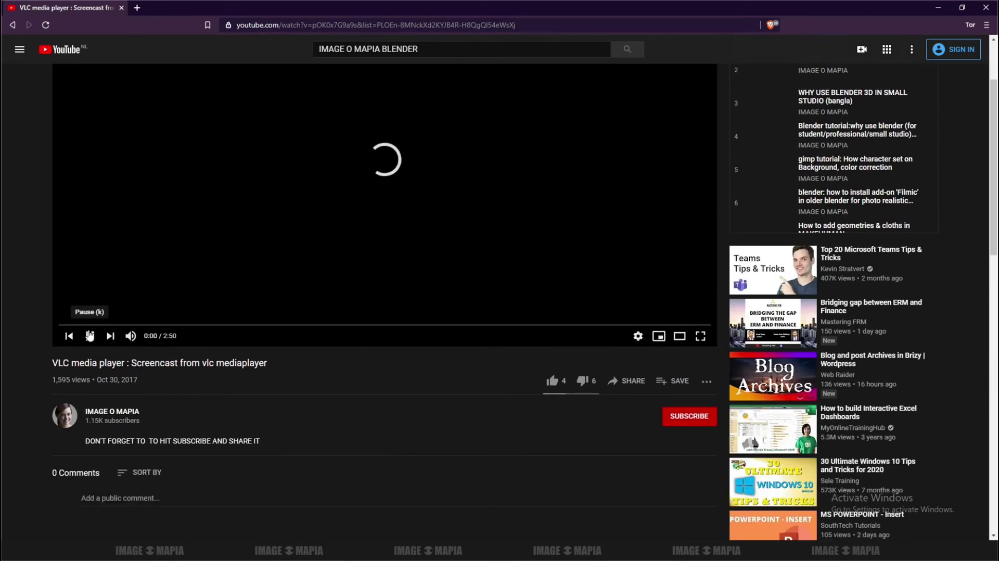
scroll(850, 202, down, 2)
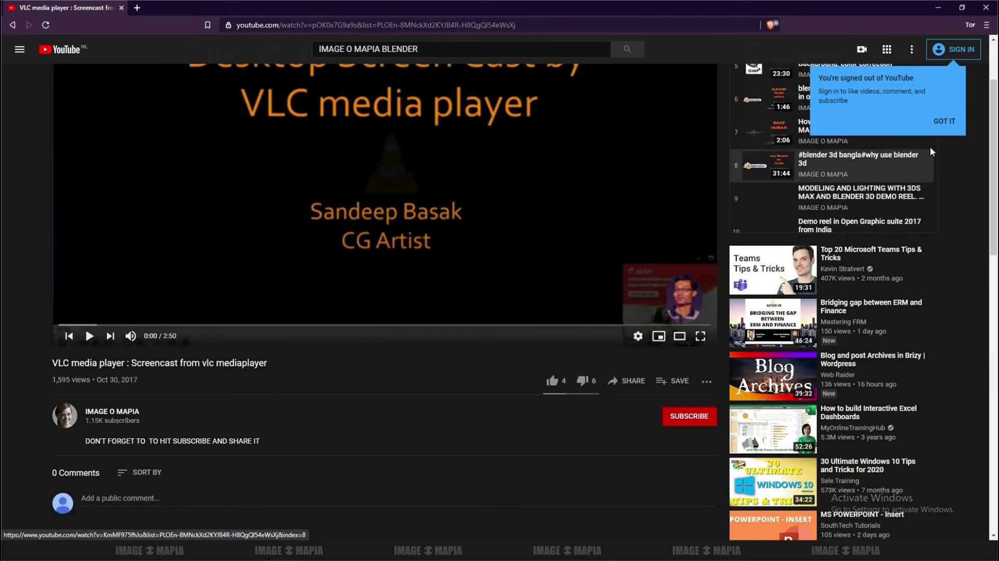
click(953, 124)
Scroll the playlist panel from about item 19 down to around item 118.
scroll(831, 124, up, 1)
scroll(832, 124, up, 1)
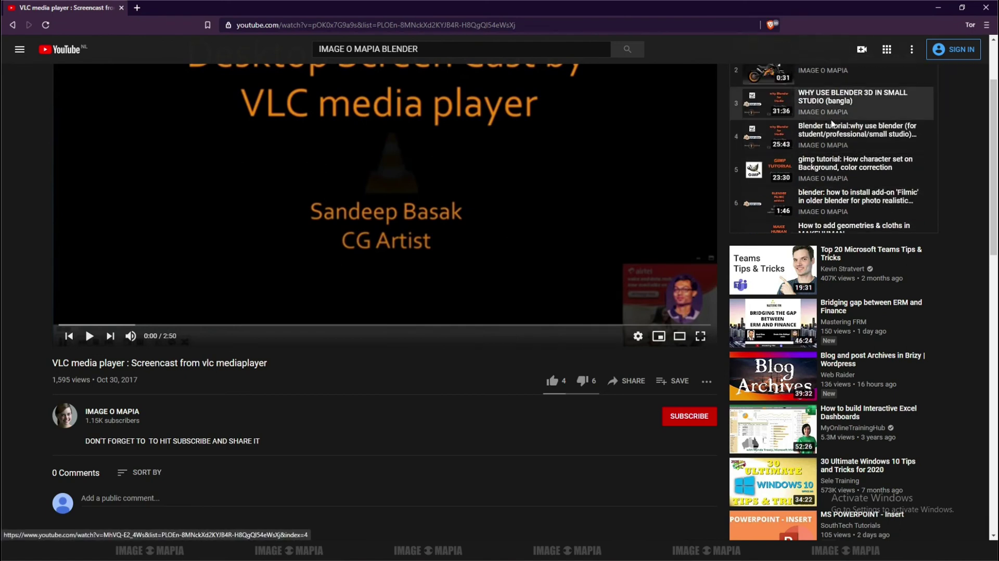
scroll(843, 108, down, 1)
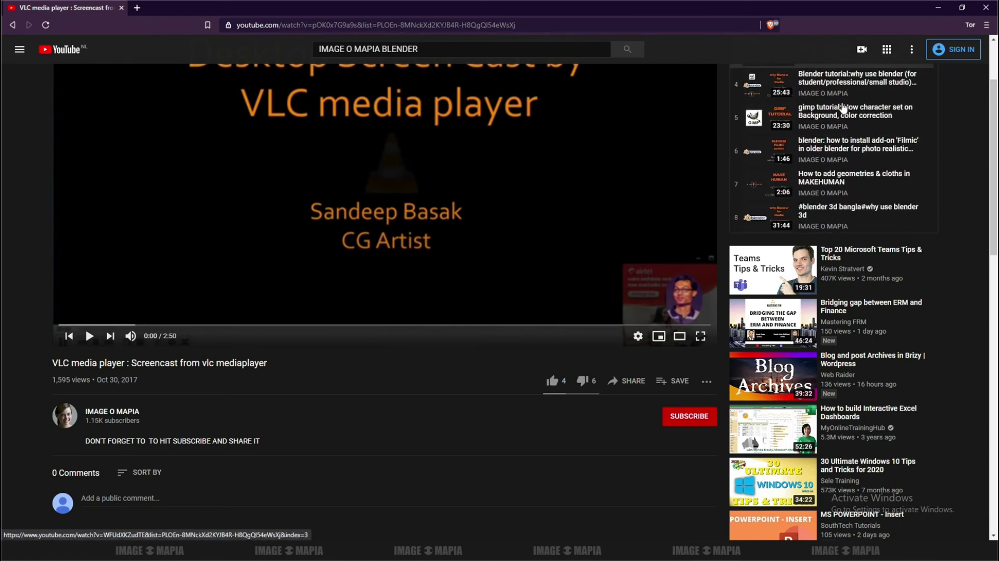
scroll(843, 108, down, 2)
scroll(859, 156, down, 1)
scroll(875, 208, down, 2)
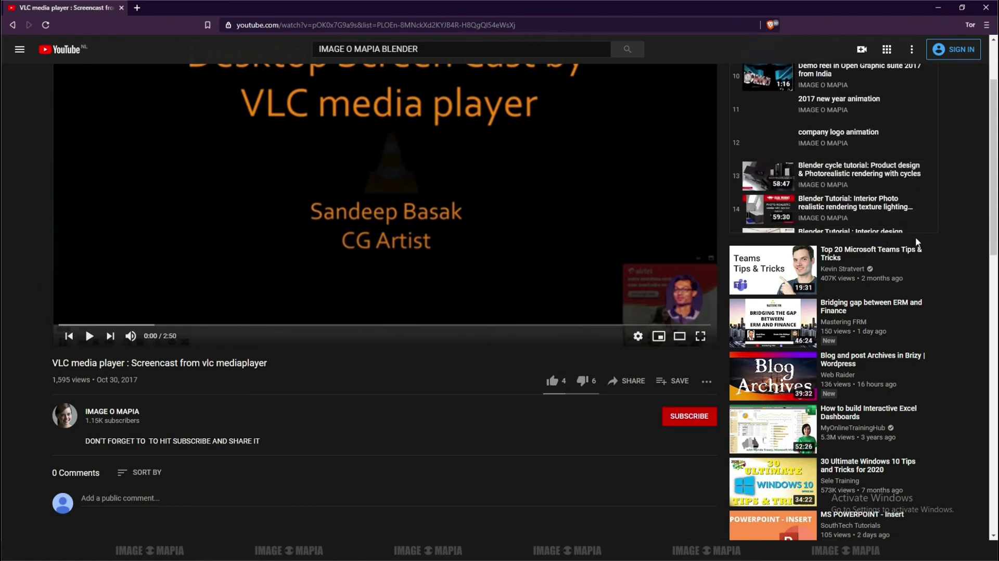
scroll(843, 177, down, 2)
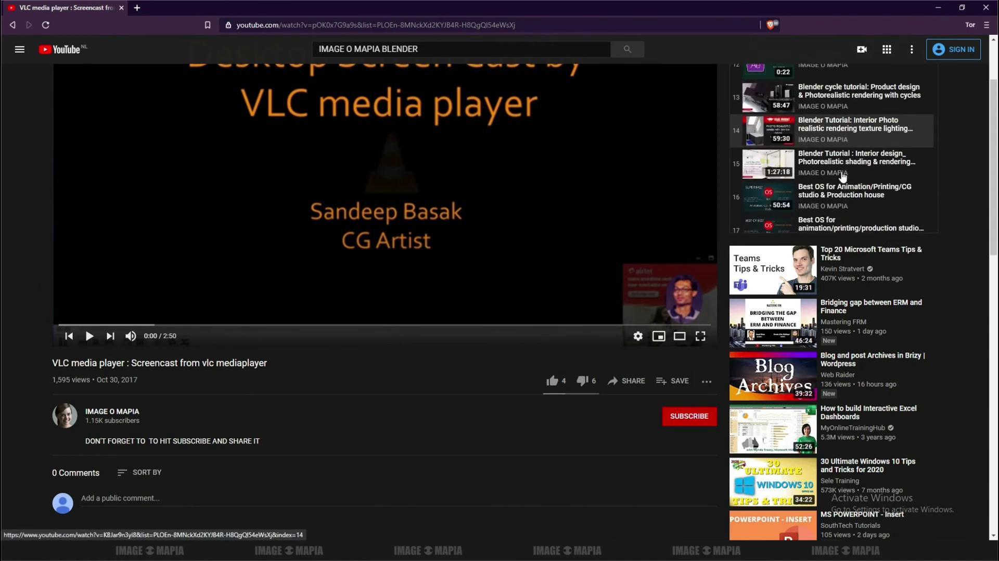
scroll(843, 177, down, 1)
scroll(833, 172, down, 2)
scroll(781, 156, down, 1)
scroll(742, 144, down, 1)
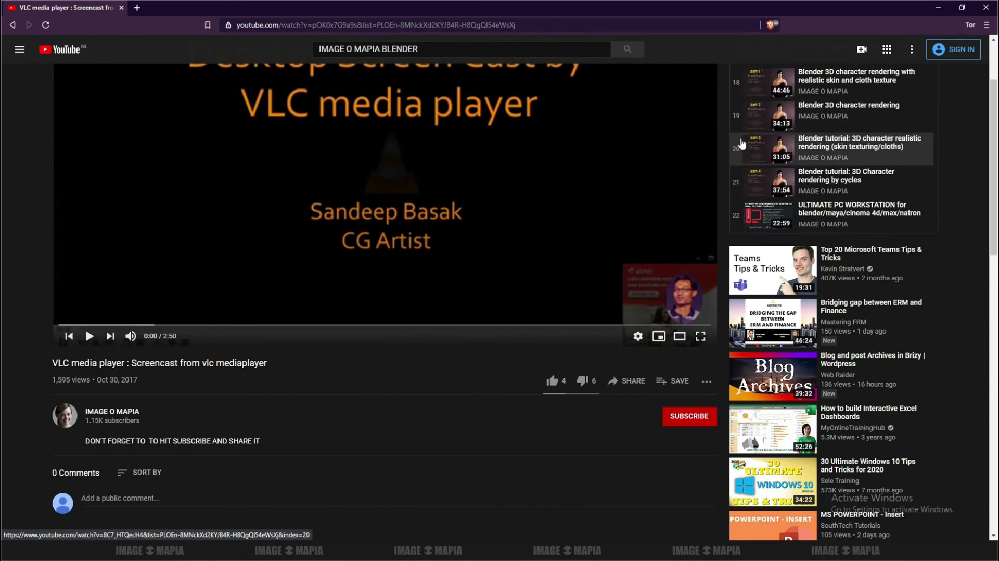
scroll(809, 192, down, 1)
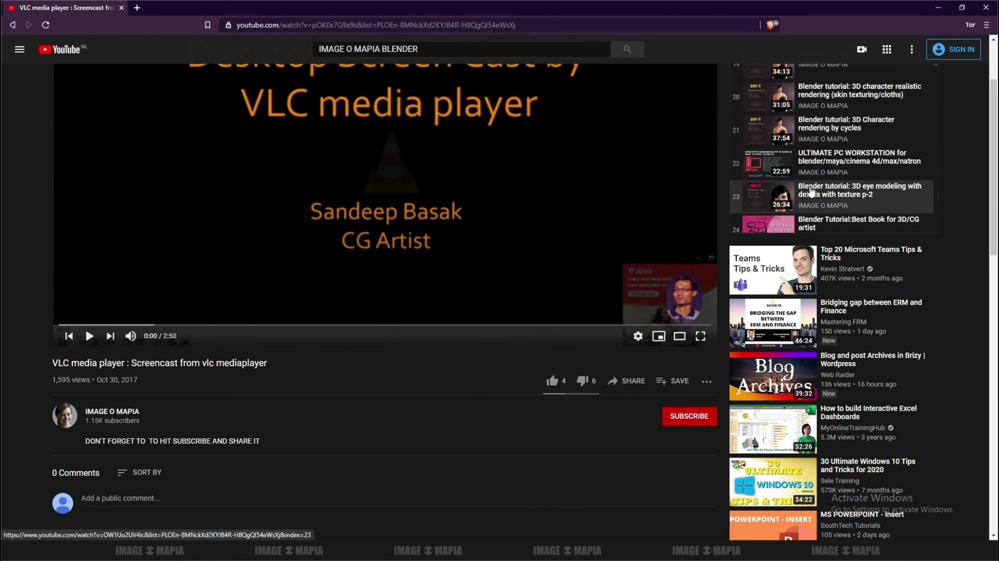
scroll(810, 192, down, 1)
scroll(810, 192, down, 1)
scroll(810, 191, down, 1)
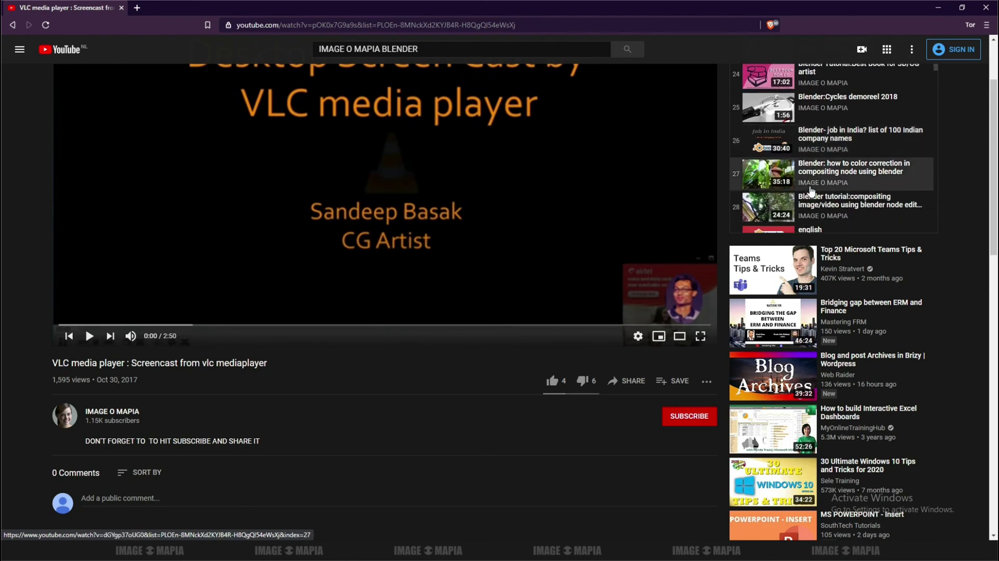
scroll(810, 191, down, 1)
scroll(811, 191, down, 1)
scroll(810, 191, down, 1)
scroll(810, 192, down, 1)
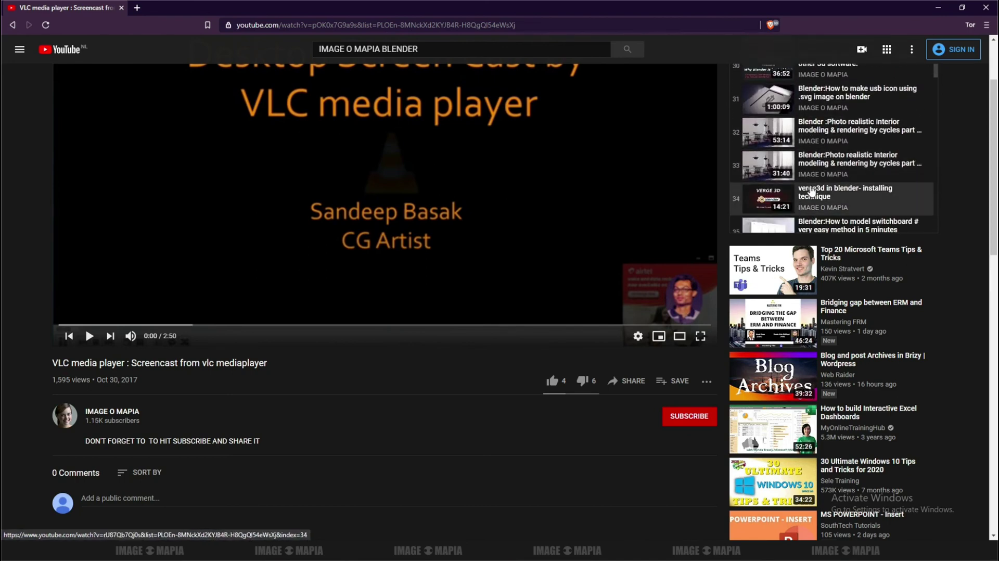
scroll(811, 191, down, 1)
scroll(810, 191, down, 1)
scroll(810, 192, down, 1)
scroll(811, 191, down, 1)
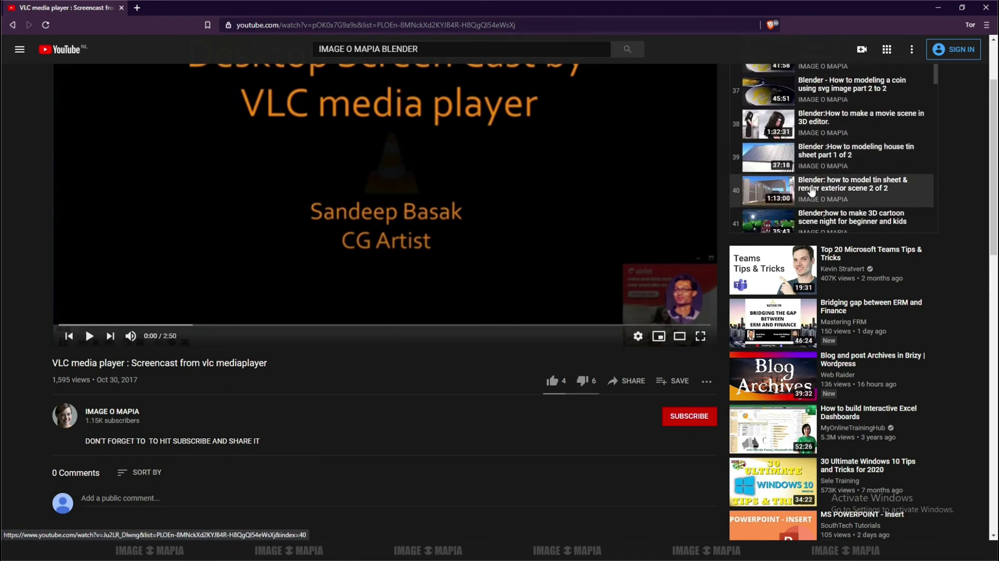
scroll(811, 191, down, 1)
scroll(811, 192, down, 1)
scroll(811, 192, down, 1)
scroll(811, 192, down, 1)
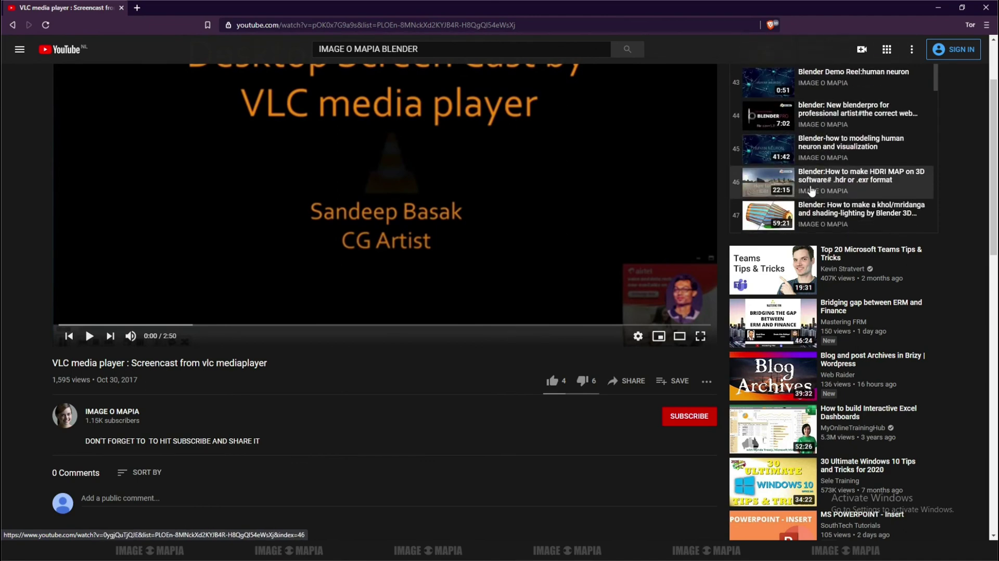
scroll(811, 190, down, 1)
scroll(813, 189, down, 1)
scroll(815, 189, down, 1)
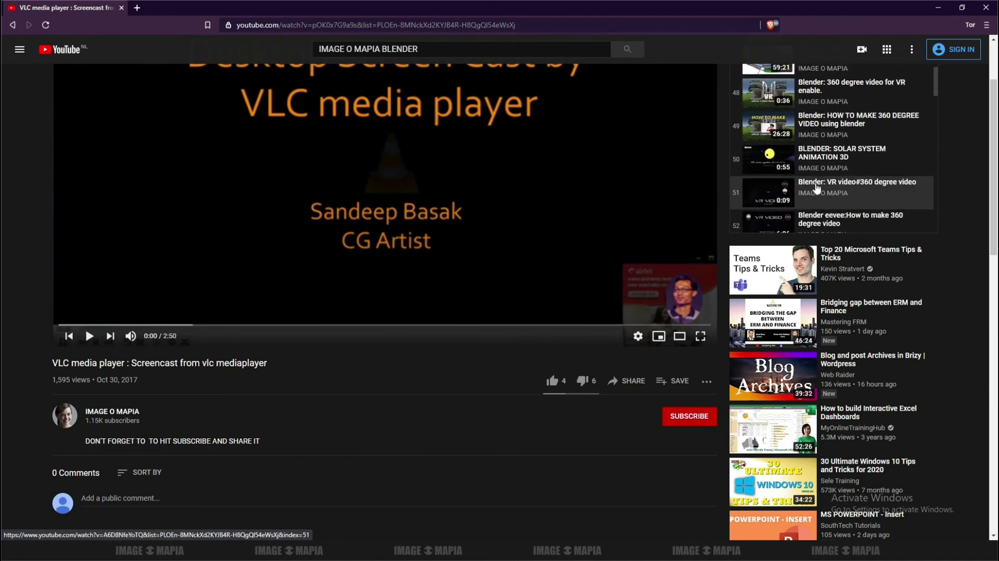
scroll(815, 184, down, 2)
scroll(812, 177, down, 1)
scroll(810, 169, down, 1)
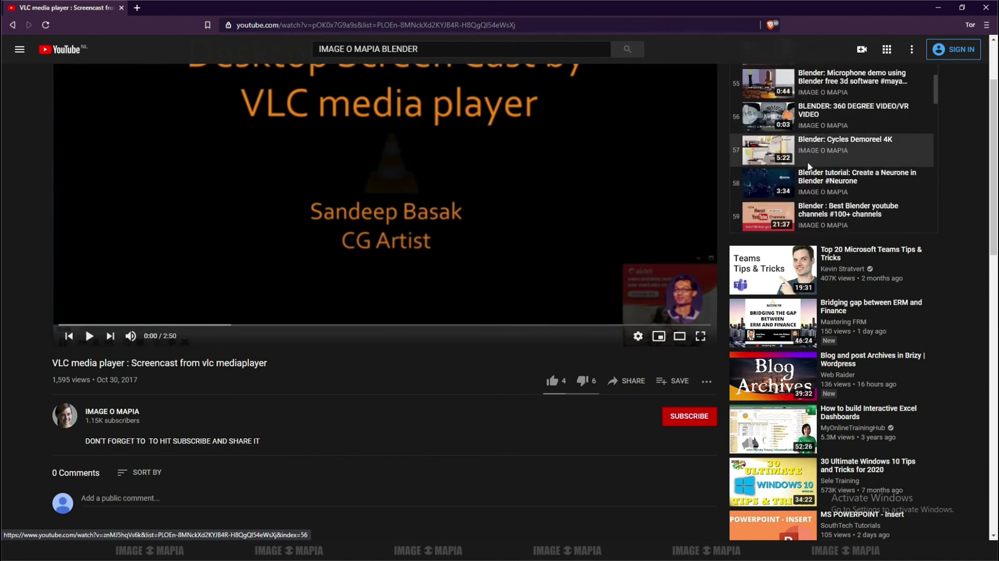
scroll(808, 166, down, 1)
scroll(808, 166, down, 3)
scroll(808, 165, down, 3)
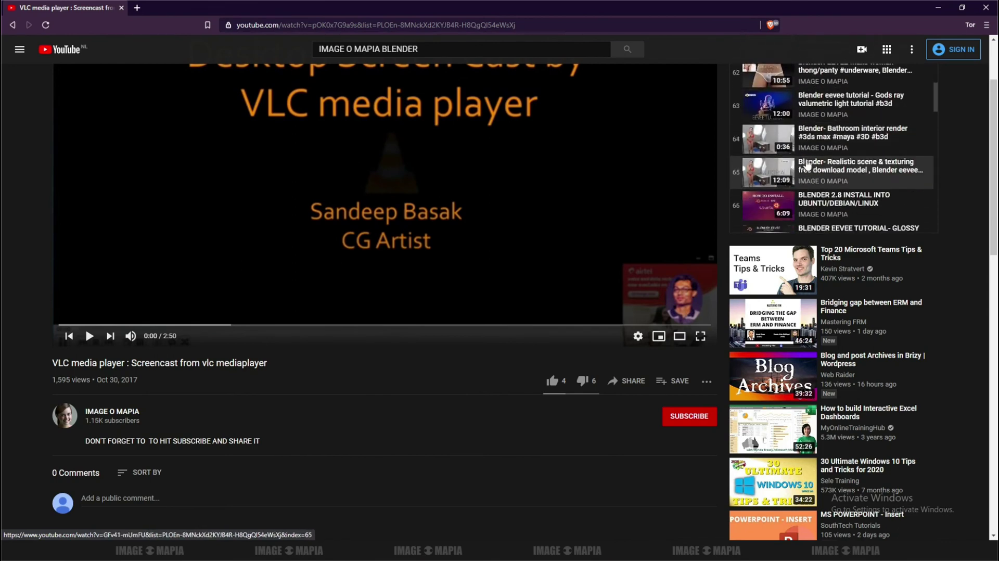
scroll(807, 165, down, 4)
scroll(807, 165, down, 1)
scroll(807, 164, down, 1)
scroll(808, 165, down, 3)
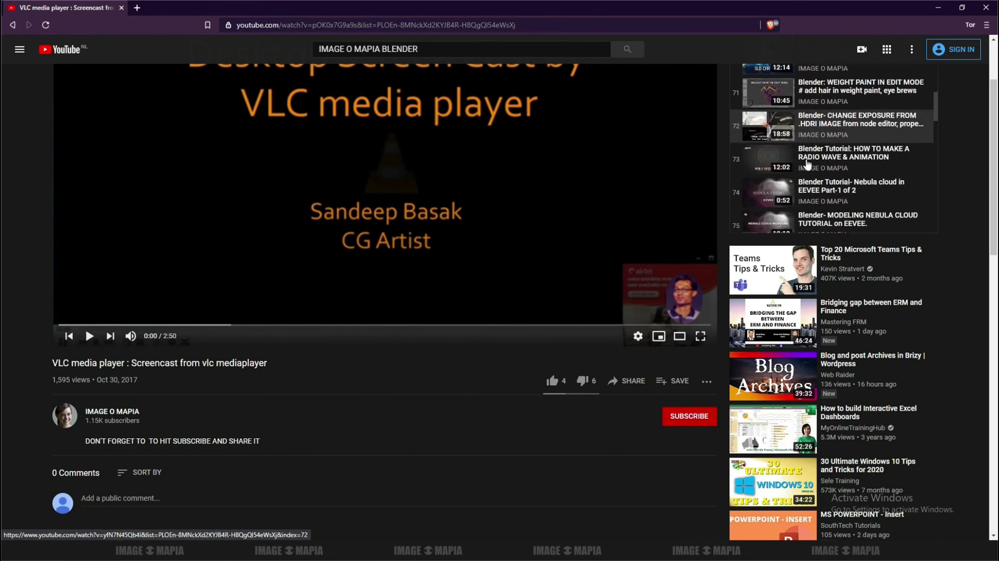
scroll(807, 165, down, 2)
scroll(807, 164, down, 2)
scroll(807, 165, down, 3)
scroll(808, 164, down, 1)
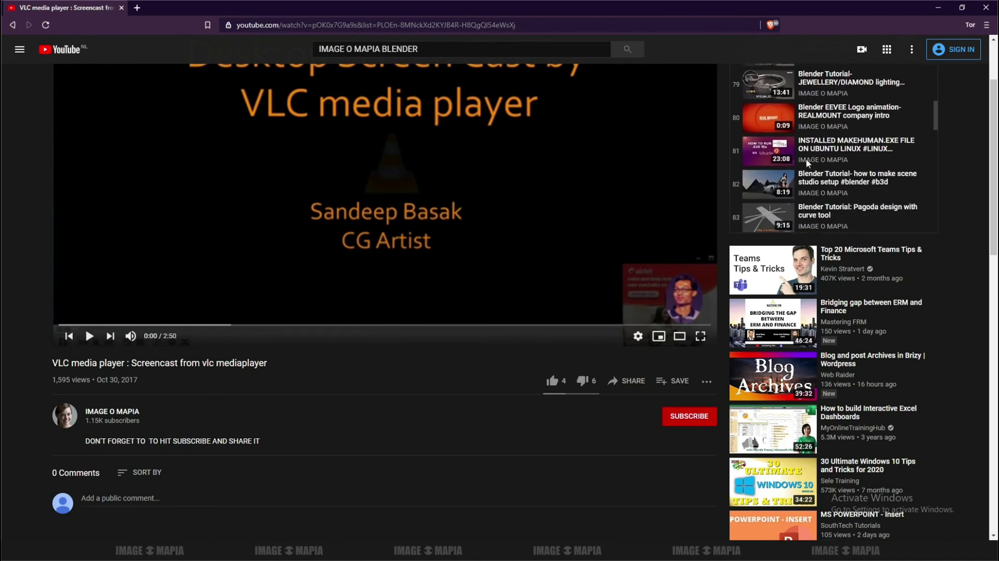
scroll(807, 164, down, 1)
scroll(807, 164, down, 4)
scroll(807, 164, down, 3)
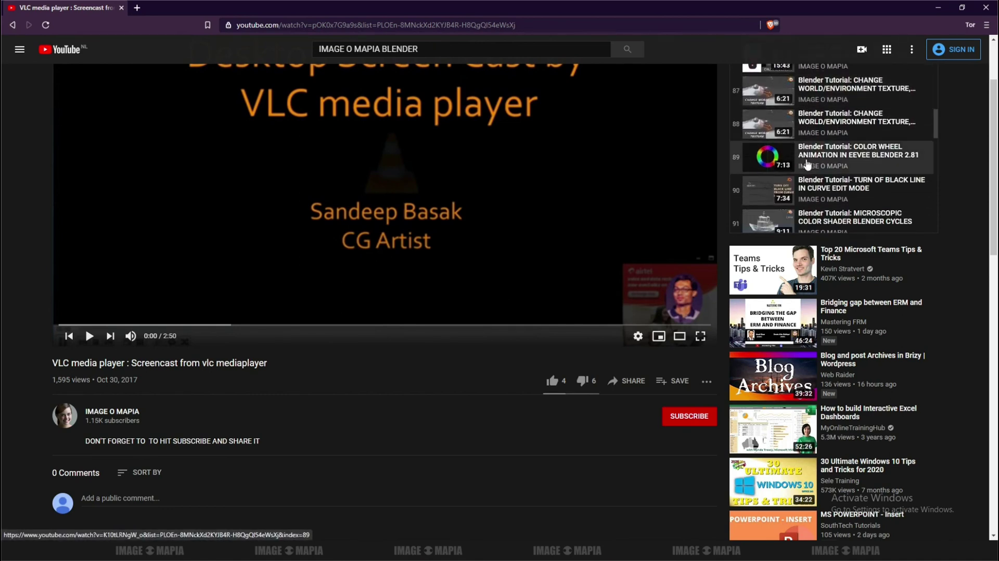
scroll(807, 166, down, 1)
scroll(807, 164, down, 4)
scroll(807, 164, down, 2)
scroll(807, 165, down, 3)
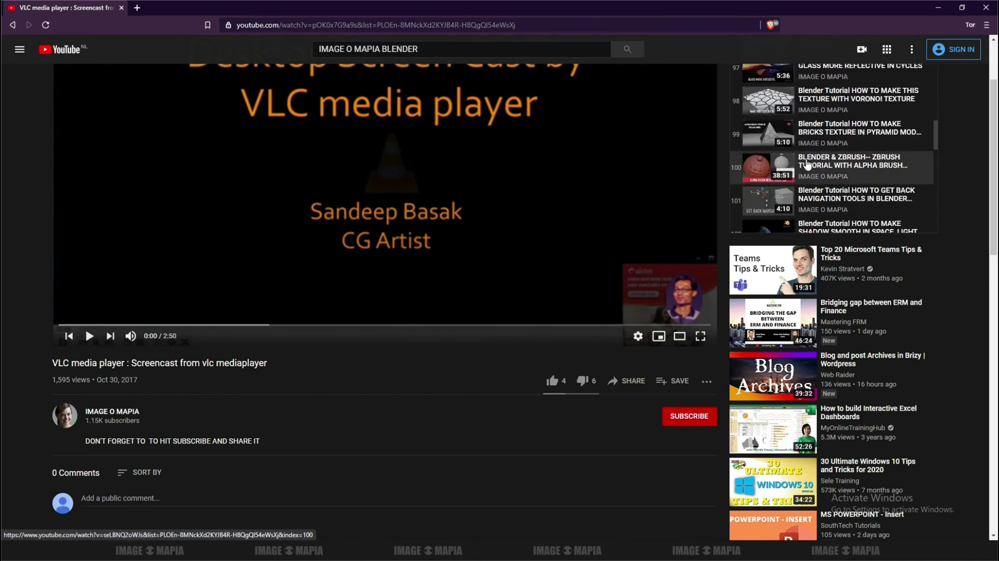
scroll(808, 164, down, 2)
scroll(807, 165, down, 2)
scroll(807, 165, down, 3)
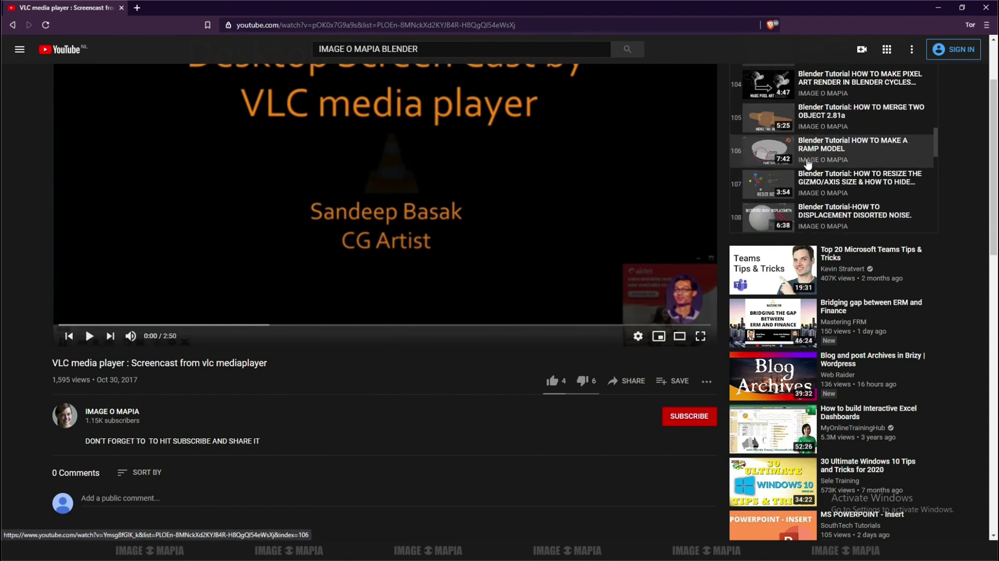
scroll(808, 165, down, 3)
scroll(807, 164, down, 1)
scroll(807, 164, down, 2)
scroll(808, 164, down, 2)
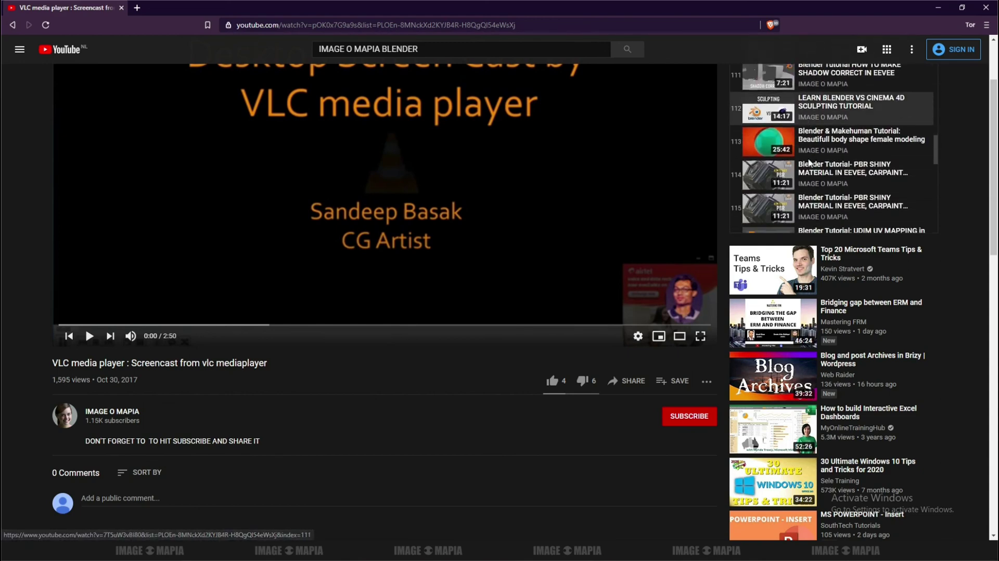
scroll(809, 165, down, 2)
scroll(810, 164, down, 1)
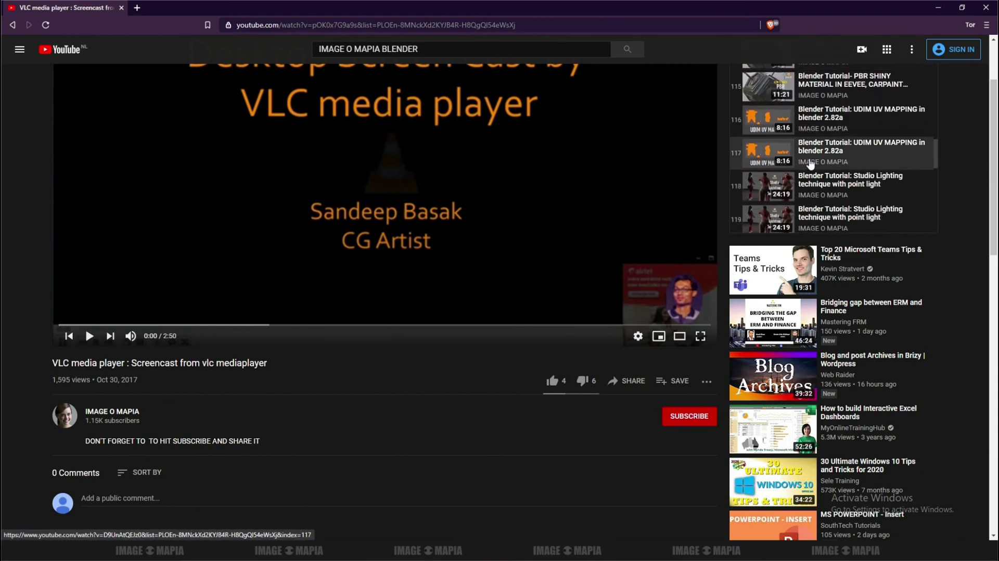
scroll(810, 164, down, 2)
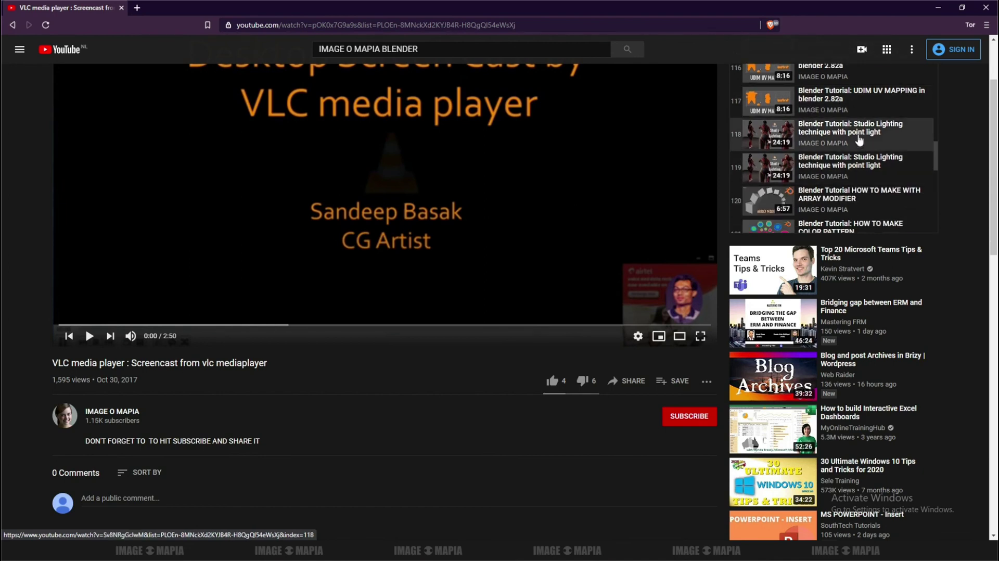
Add the line 'MORE THAN 500+ TUTORIAL ABOUT 3D' below the instructions in Notepad.
key(alt+Tab)
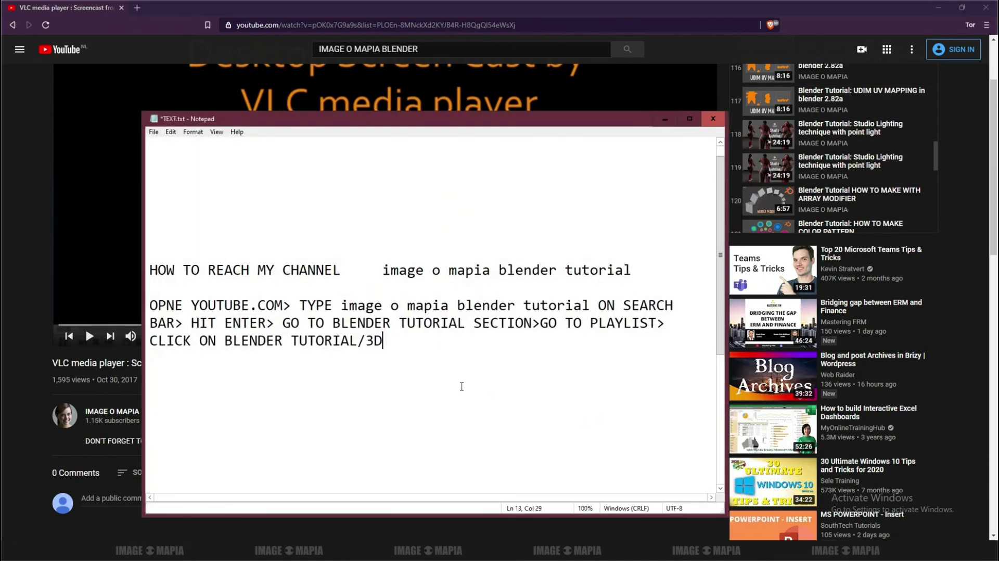
key(Return)
key(Return)
text(MORE THAN)
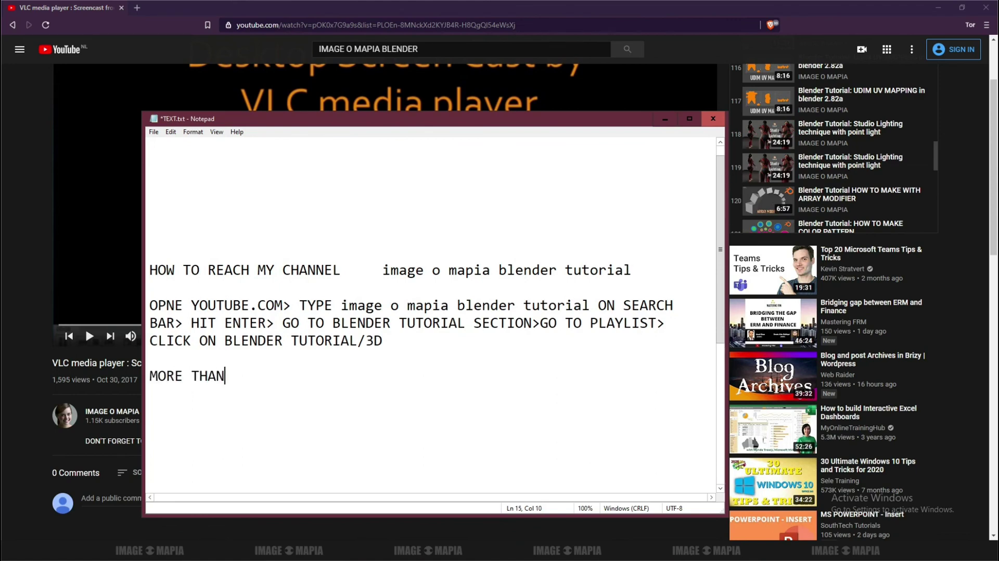
text( 500+)
text( TUTORIAL )
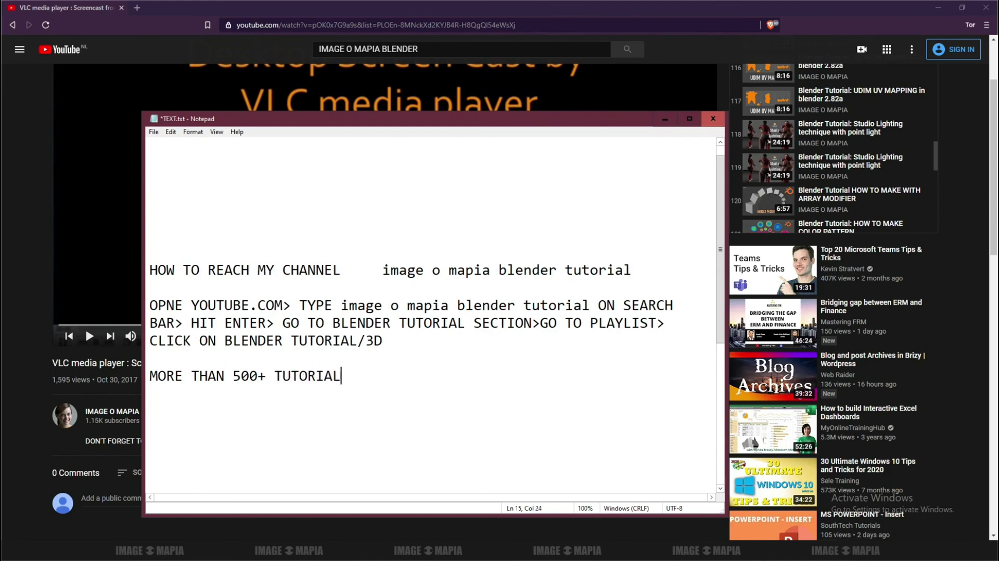
text(ABOUT )
text(3D)
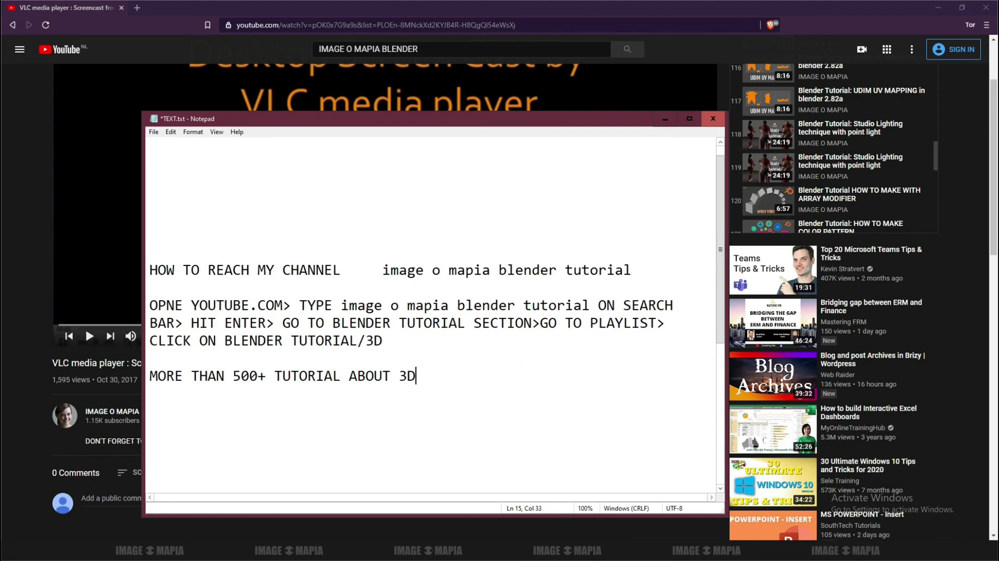
key(Return)
key(Return)
Move the Notepad window up and left and add an empty line below the tutorial count.
drag(359, 127, 339, 98)
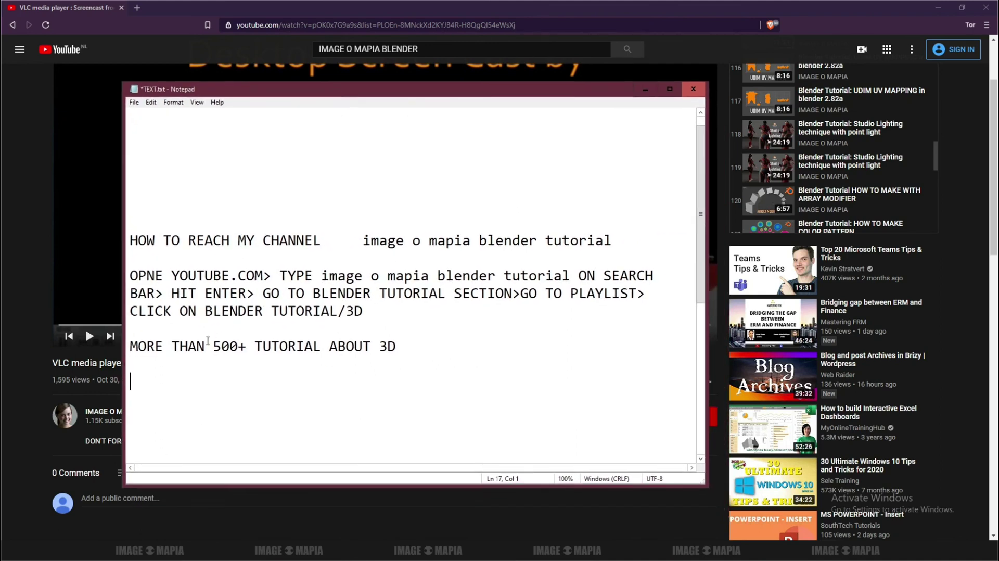
drag(133, 346, 405, 345)
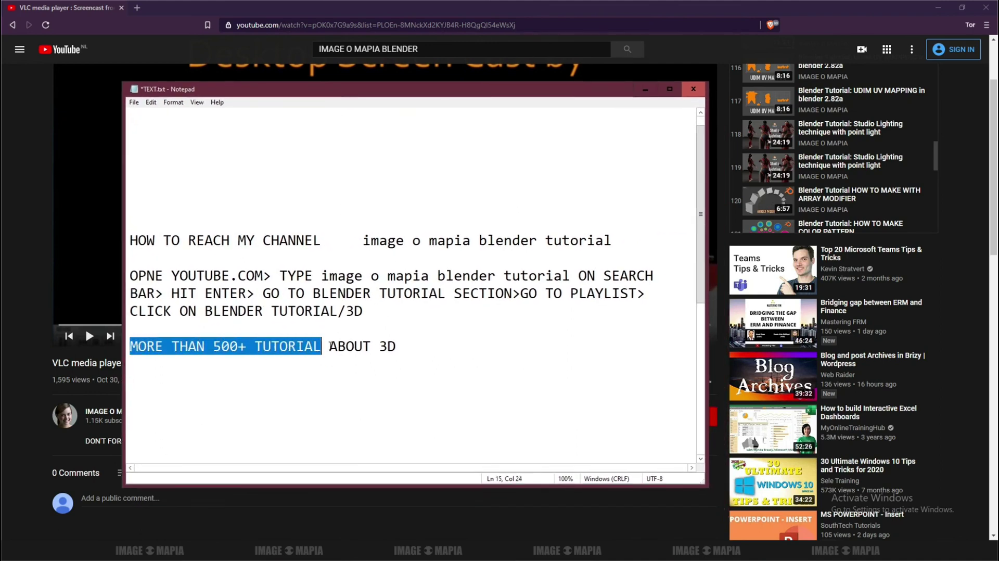
click(411, 345)
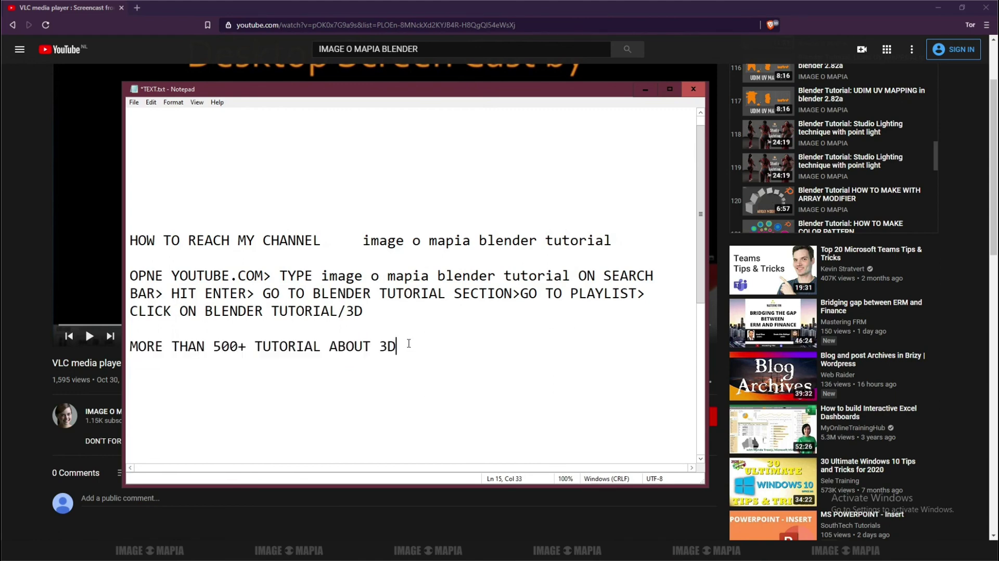
key(Return)
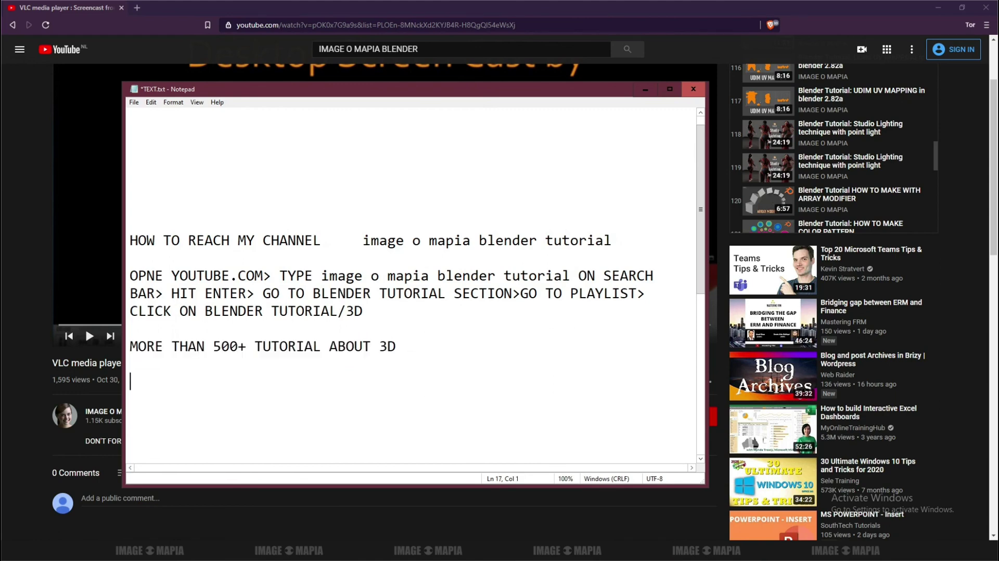